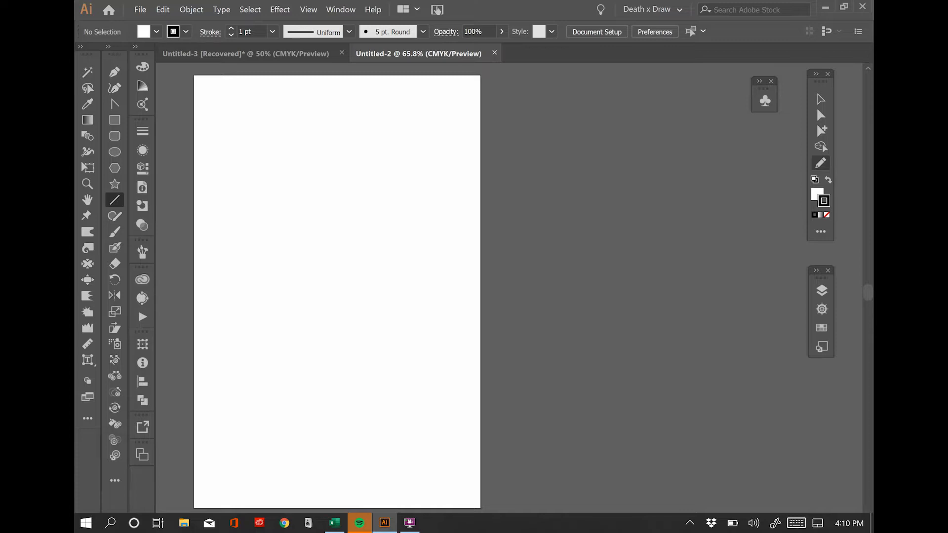
click(341, 10)
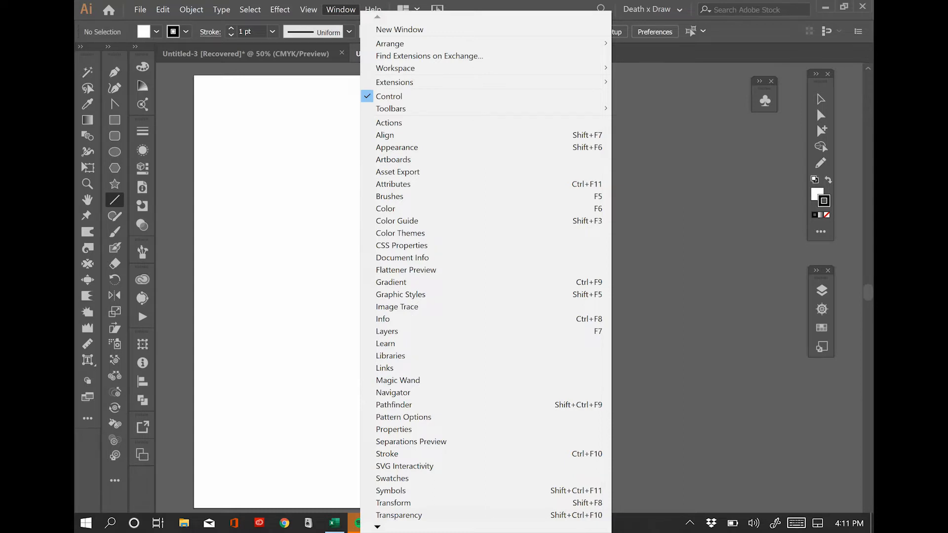
click(821, 99)
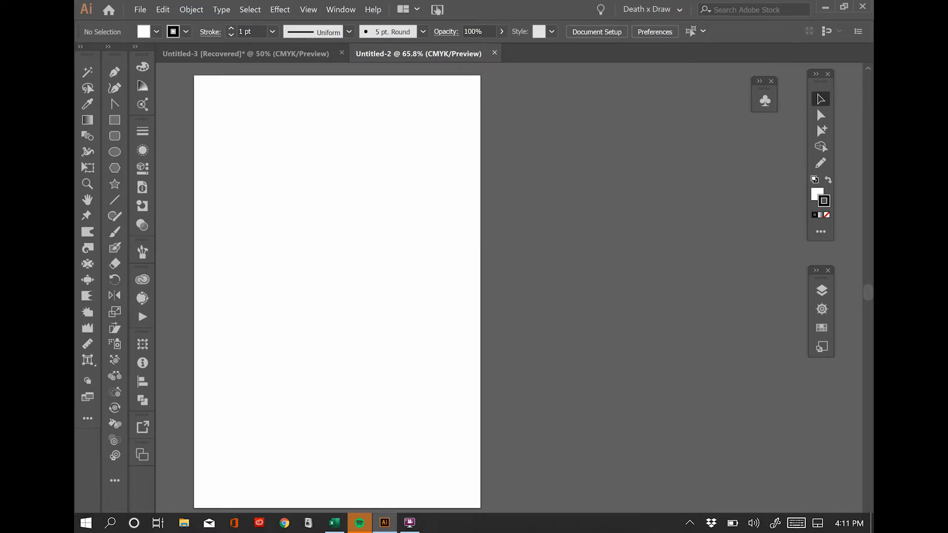
Step: Draw five freehand straight lines at various angles across the artboard with the Line Segment tool
click(114, 199)
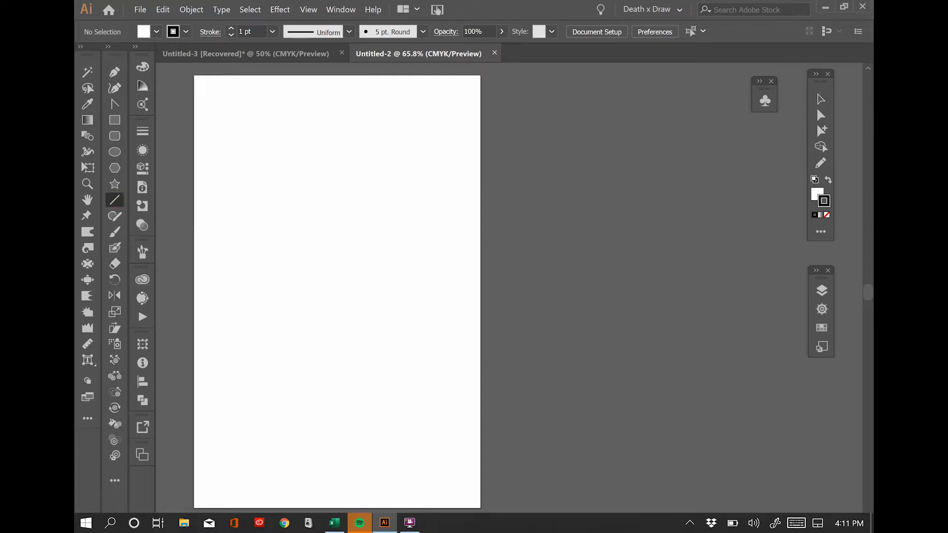
drag(219, 259, 396, 162)
drag(268, 145, 438, 217)
drag(232, 340, 425, 332)
drag(245, 286, 421, 277)
drag(235, 150, 379, 253)
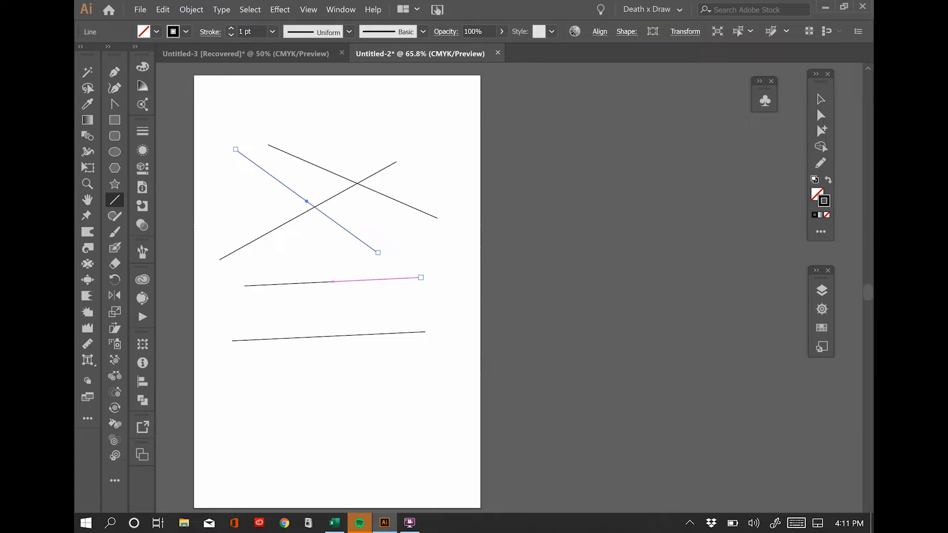
Step: Undo all the freehand lines to return to an empty artboard
key(ctrl+z)
key(ctrl+z)
key(ctrl+z)
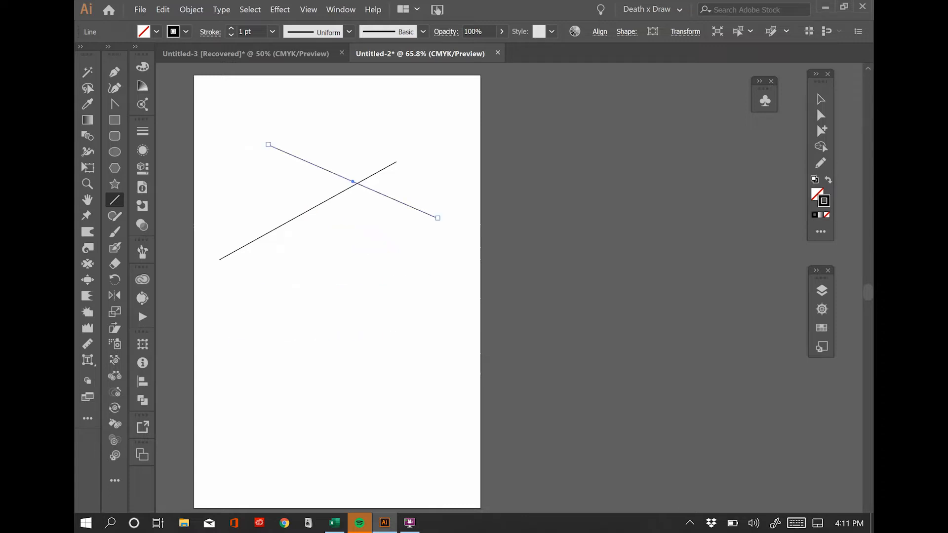
key(ctrl+z)
key(ctrl+z)
key(ctrl+z)
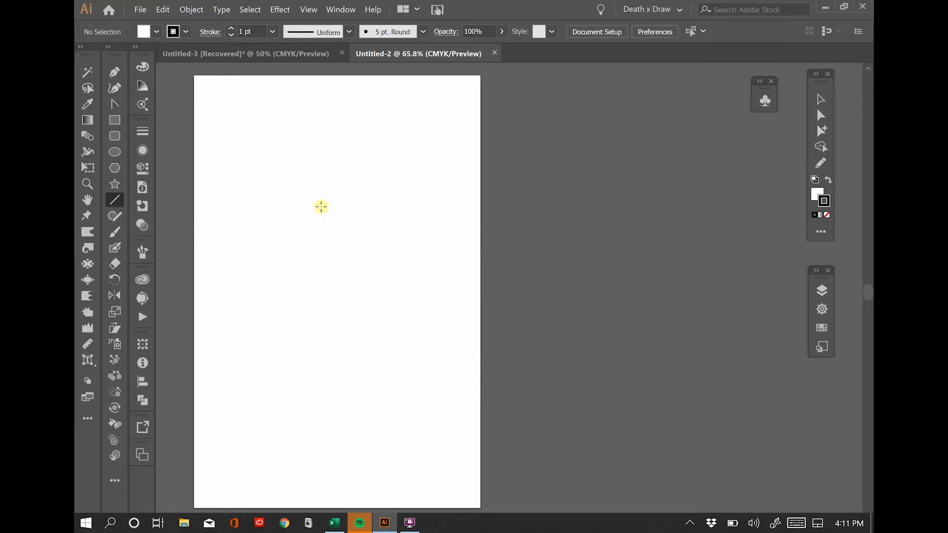
Step: Create a line segment with an exact length of 6.125 in and an angle of 0° on the artboard
click(318, 196)
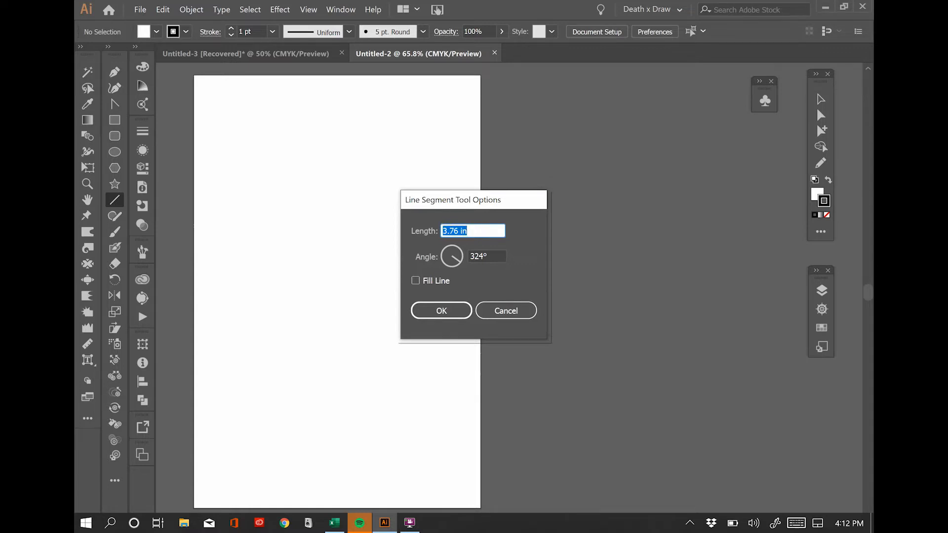
text(6.125)
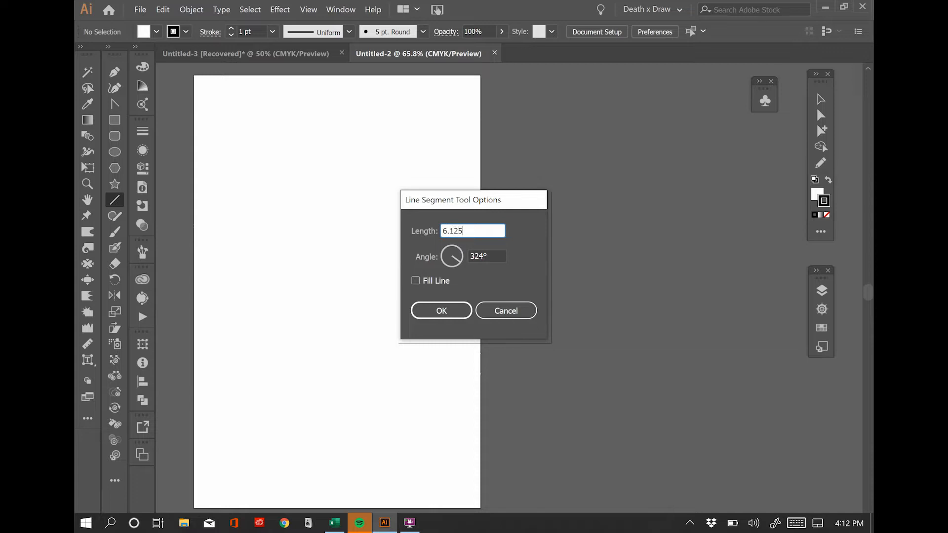
click(482, 256)
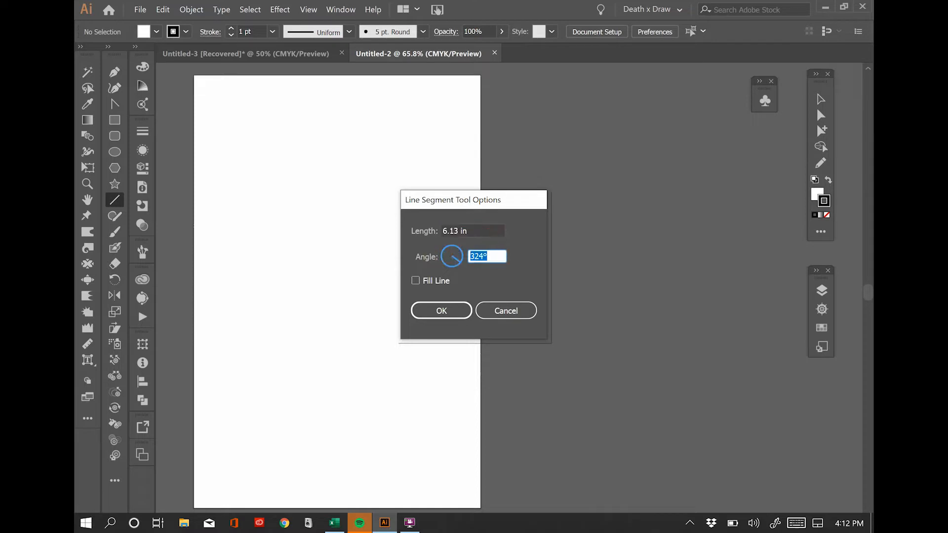
text(0)
click(439, 312)
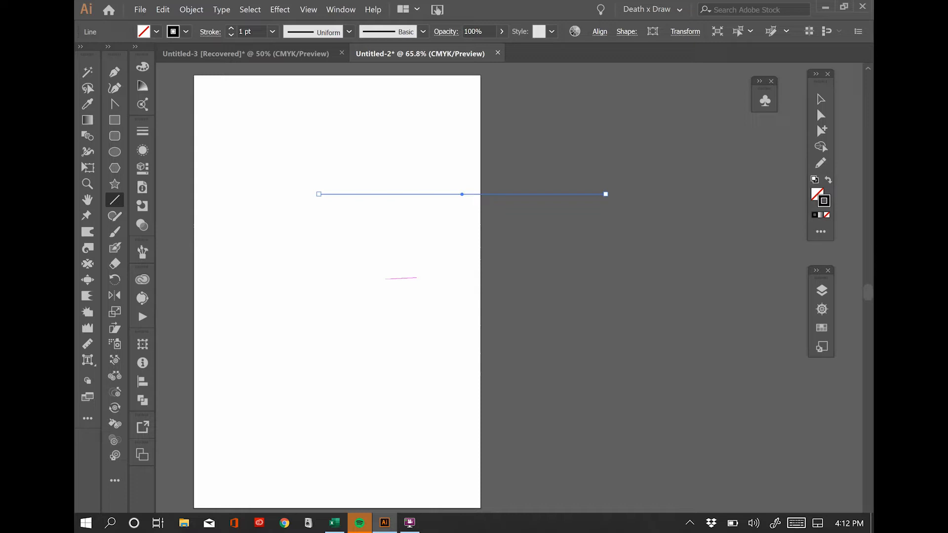
Step: Move the horizontal line left and up by hand so it roughly spans the upper part of the artboard
key(shift+Left)
key(shift+Left)
key(shift+Left)
key(shift+Left)
key(shift+Left)
key(shift+Left)
key(shift+Left)
key(shift+Left)
key(shift+Left)
key(shift+Left)
key(shift+Left)
key(shift+Left)
key(shift+Left)
key(shift+Left)
key(shift+Left)
key(shift+Left)
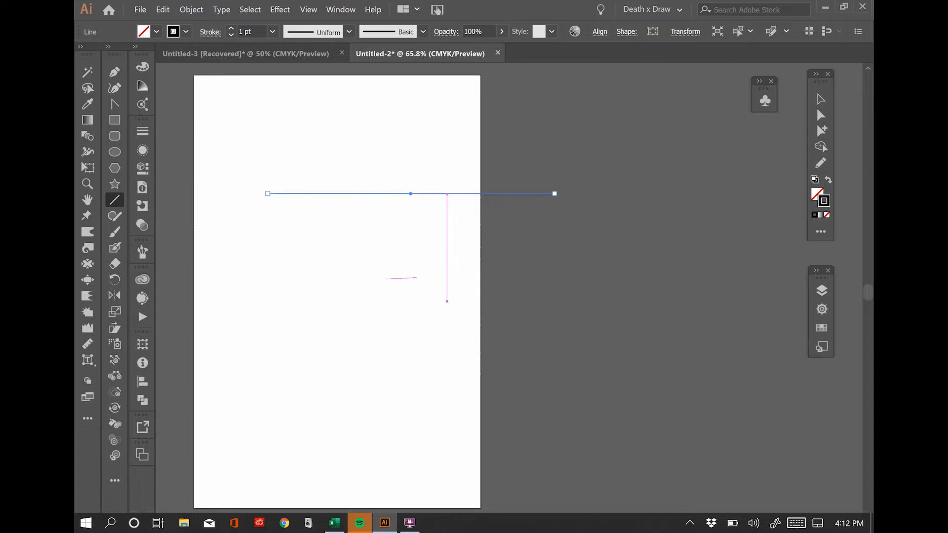
key(shift+Up)
key(shift+Up)
key(shift+Up)
key(shift+Up)
key(shift+Up)
key(shift+Up)
key(shift+Up)
key(shift+Up)
key(shift+Up)
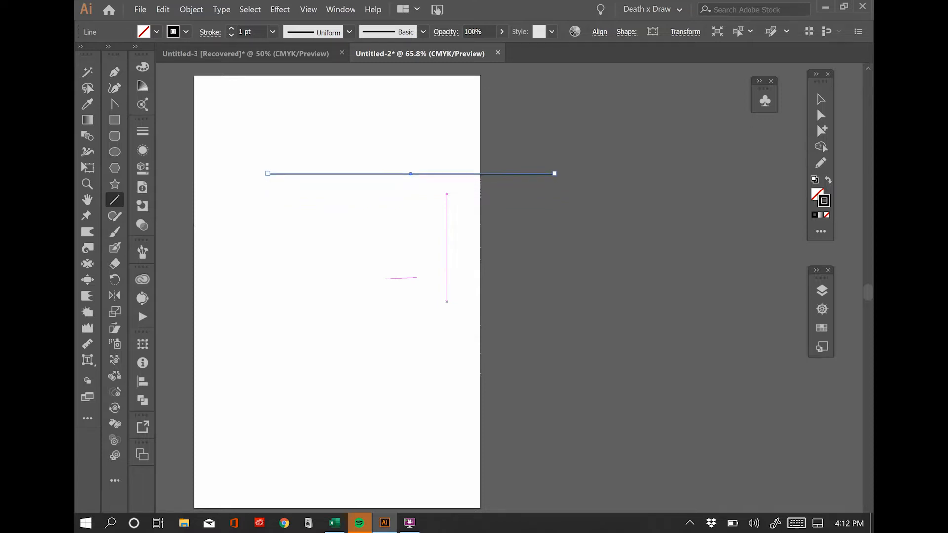
key(shift+Down)
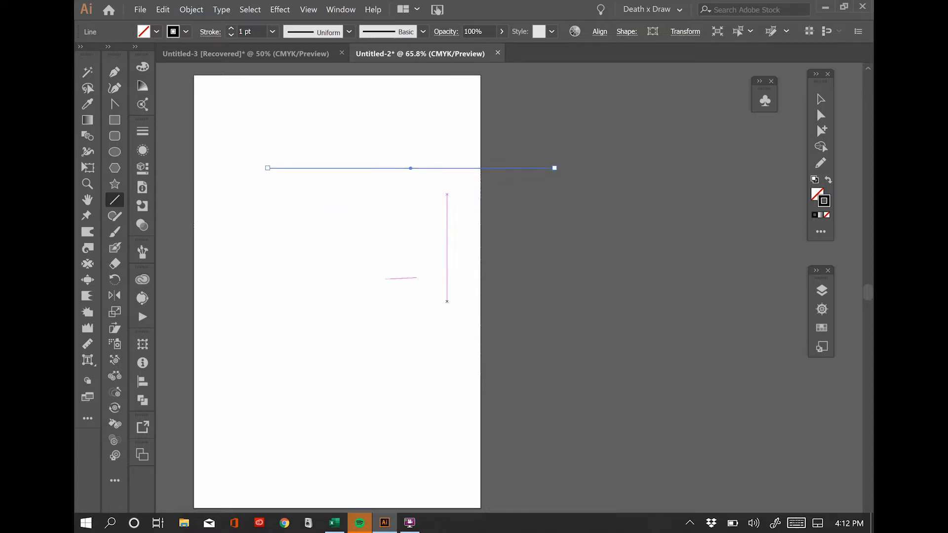
key(v)
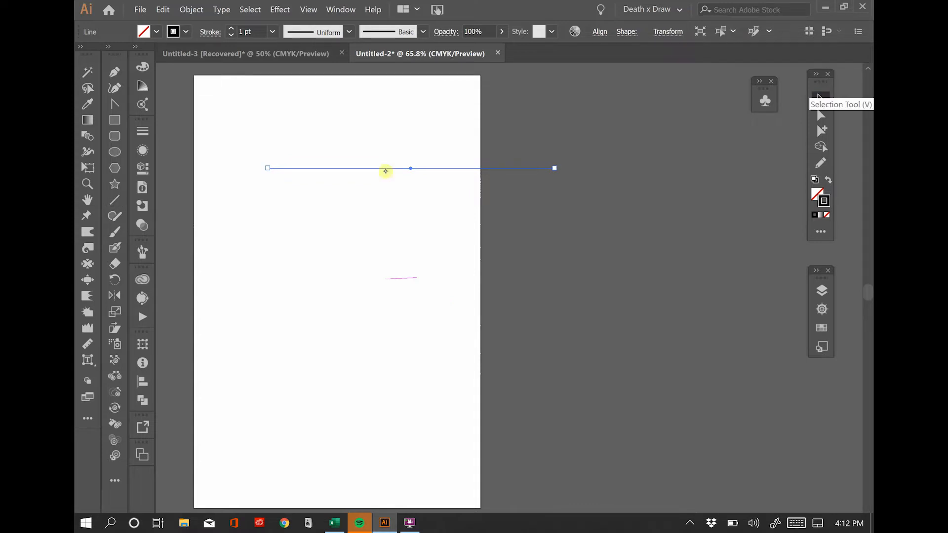
drag(386, 168, 354, 168)
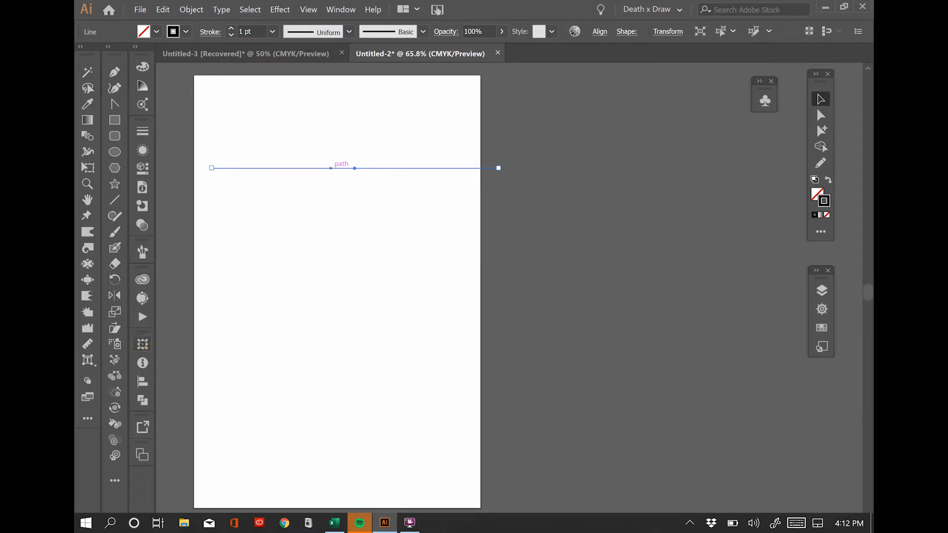
Step: Position the line at X 0 in and Y 1 in, using its top-left reference point
click(143, 344)
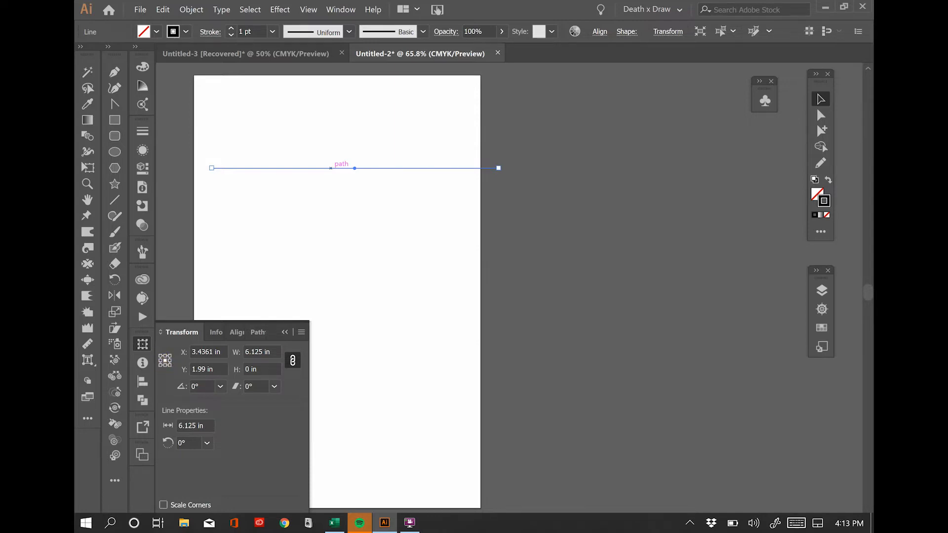
click(160, 357)
click(217, 353)
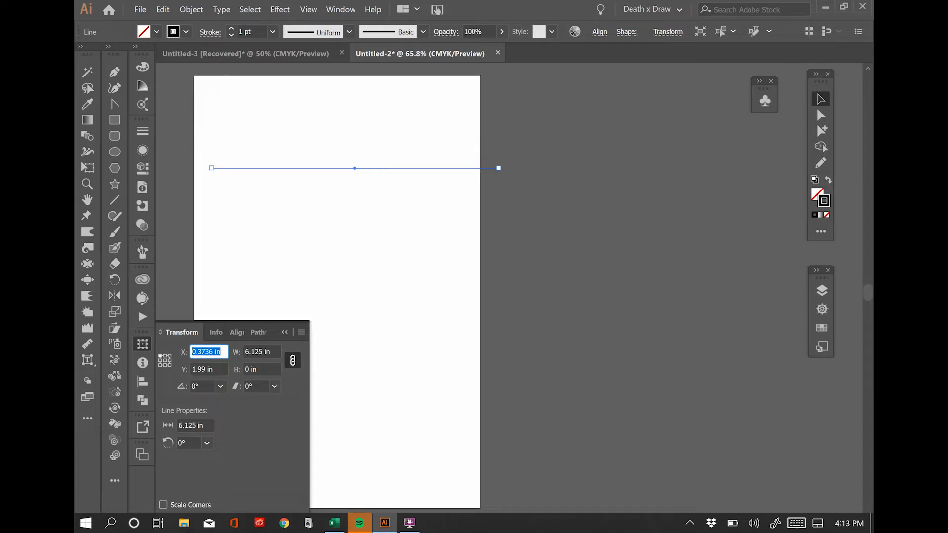
text(0)
key(Tab)
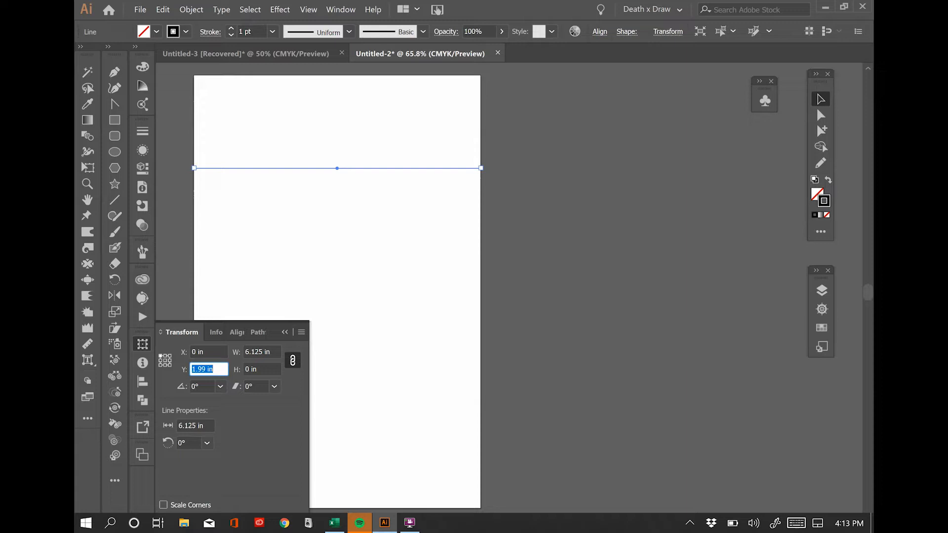
text(1)
key(Return)
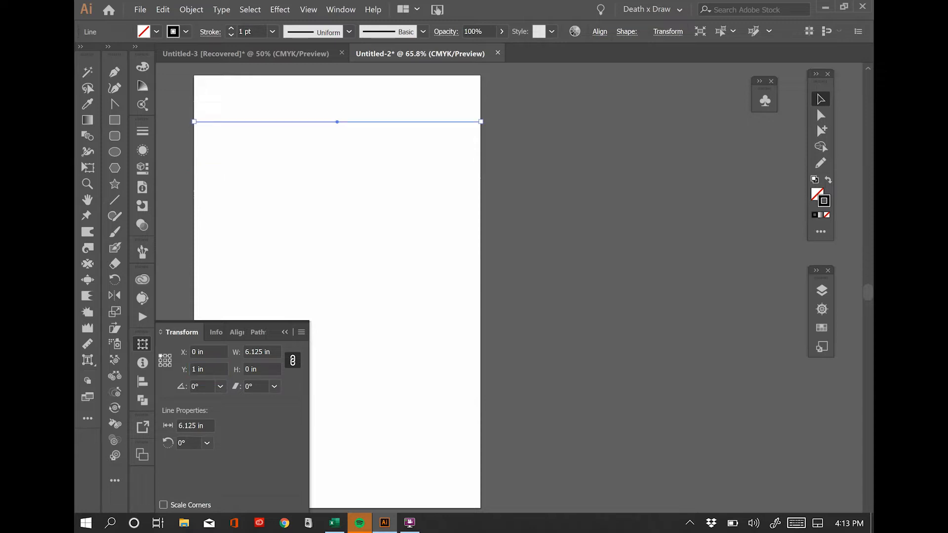
click(284, 333)
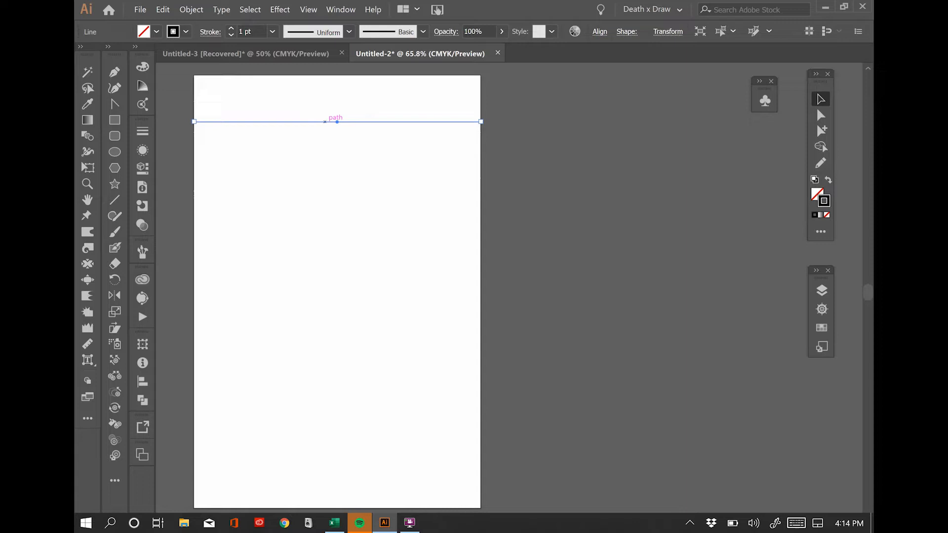
Step: Set up a Move transformation for the line with a horizontal offset of 0 in and a vertical offset of 0.25 in
click(192, 10)
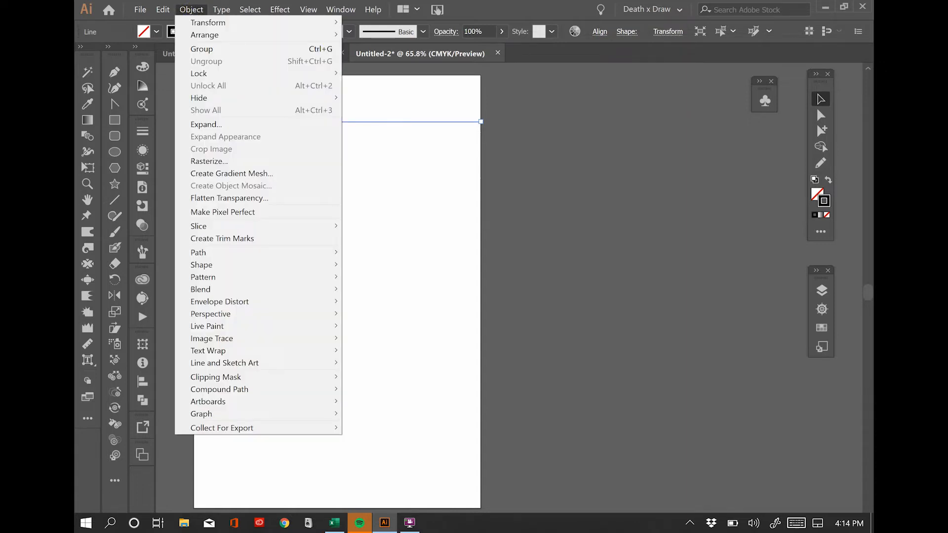
mouse_move(207, 22)
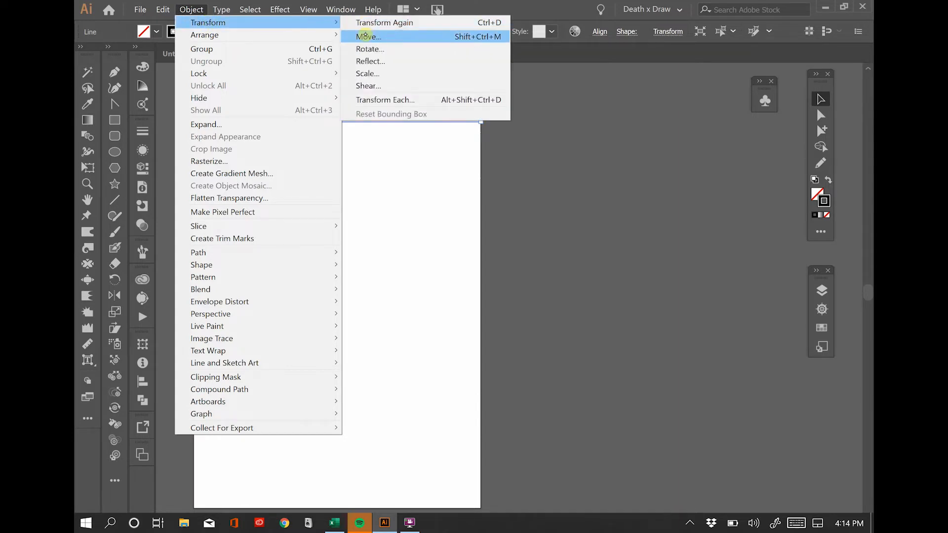
click(366, 36)
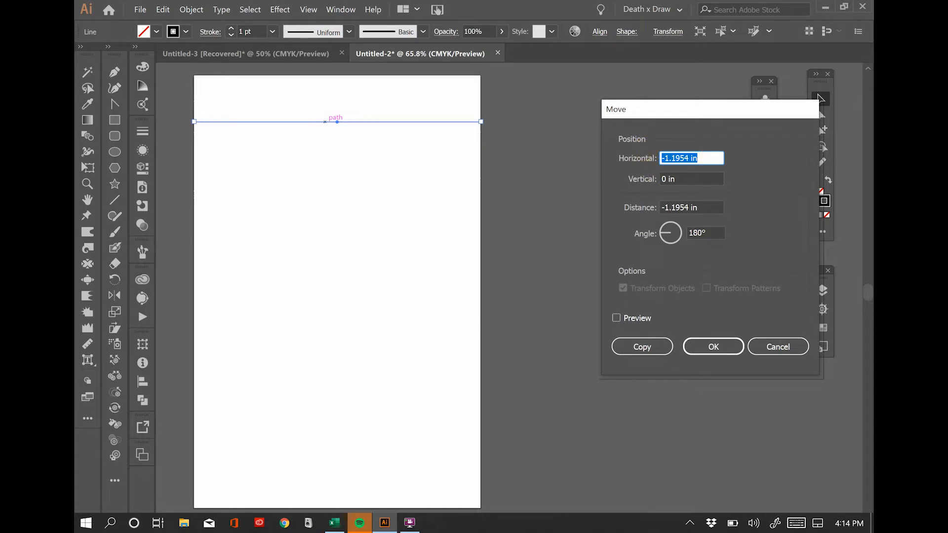
text(0)
click(674, 180)
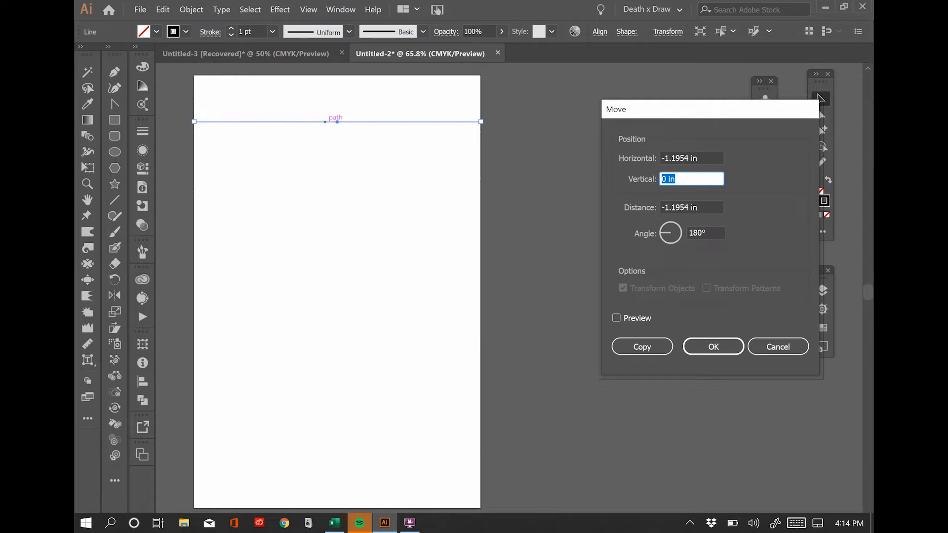
text(.25)
key(Tab)
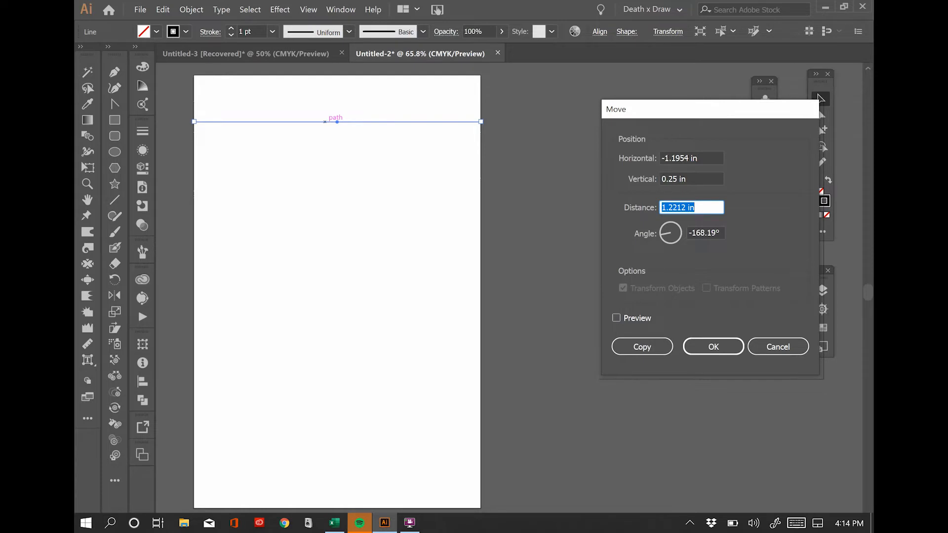
click(691, 158)
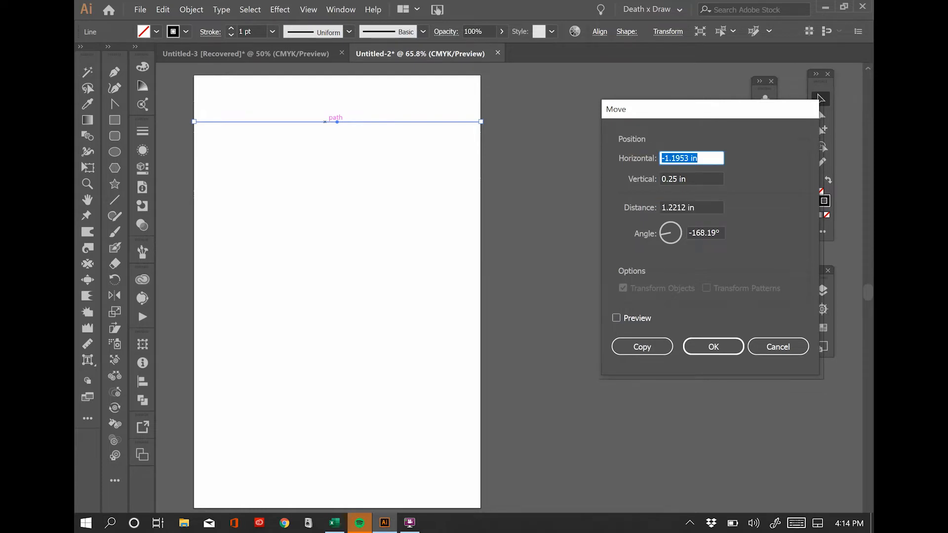
text(0)
key(Tab)
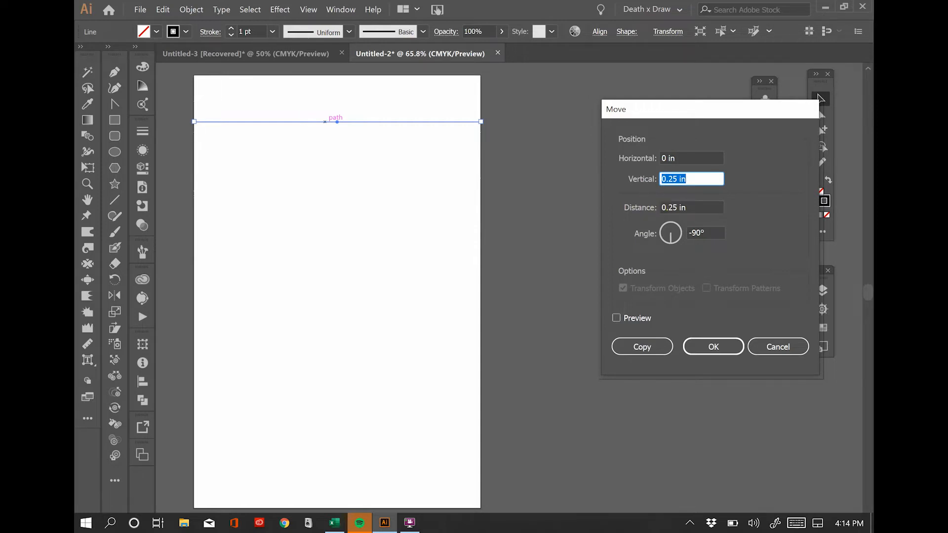
key(Tab)
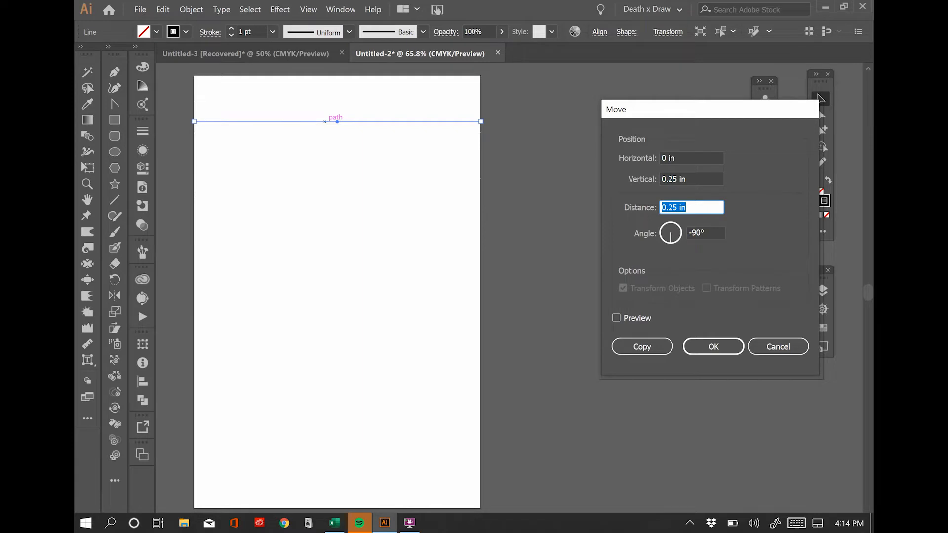
Step: Preview the 0.25 in offset and create a copy of the line at that distance below the original
click(616, 317)
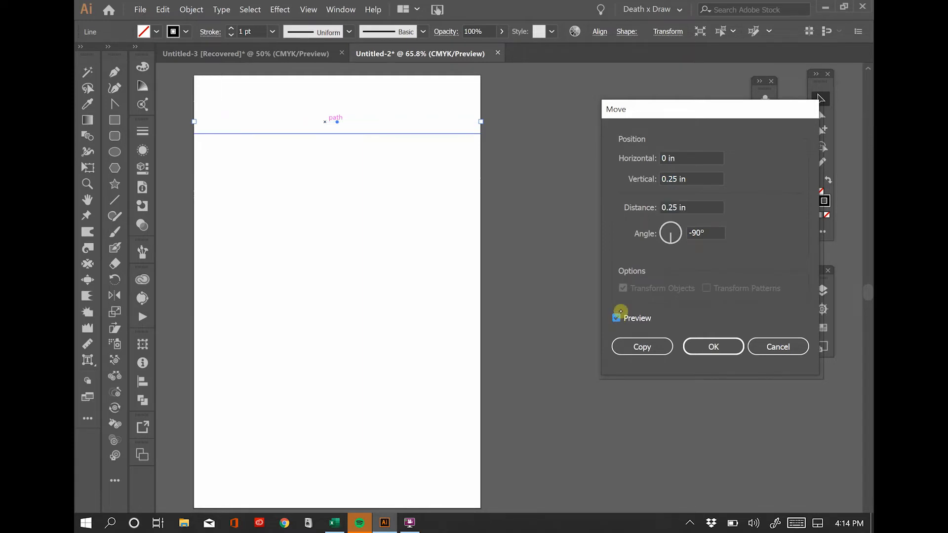
click(616, 317)
click(617, 317)
click(616, 317)
click(615, 317)
click(615, 317)
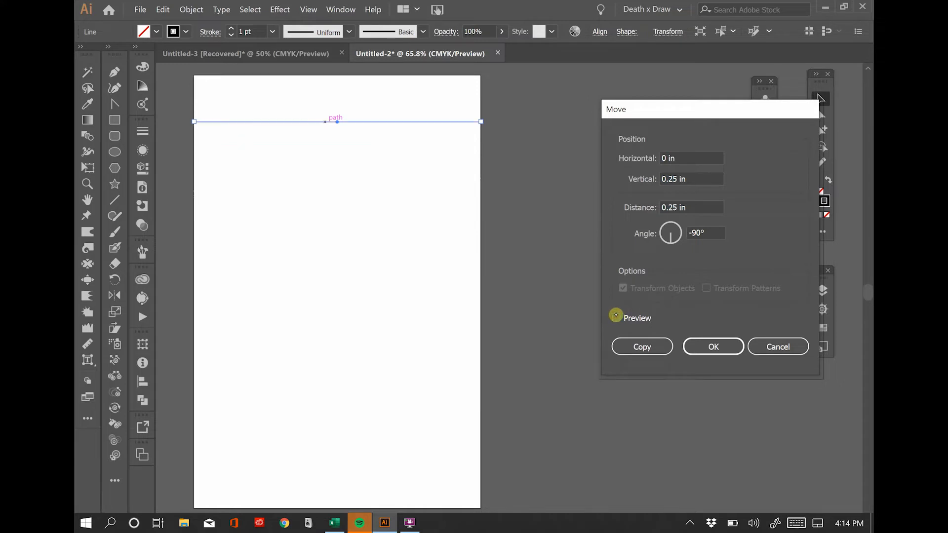
click(615, 316)
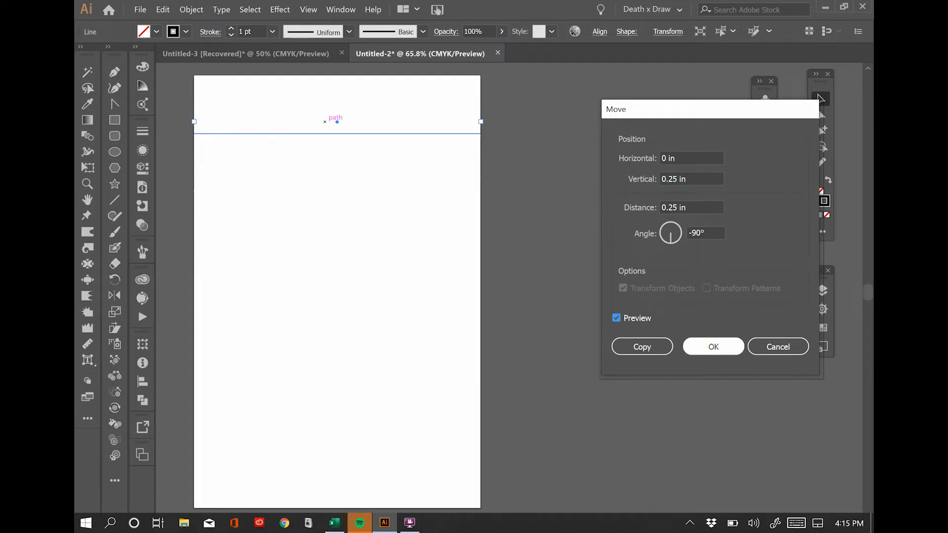
click(643, 346)
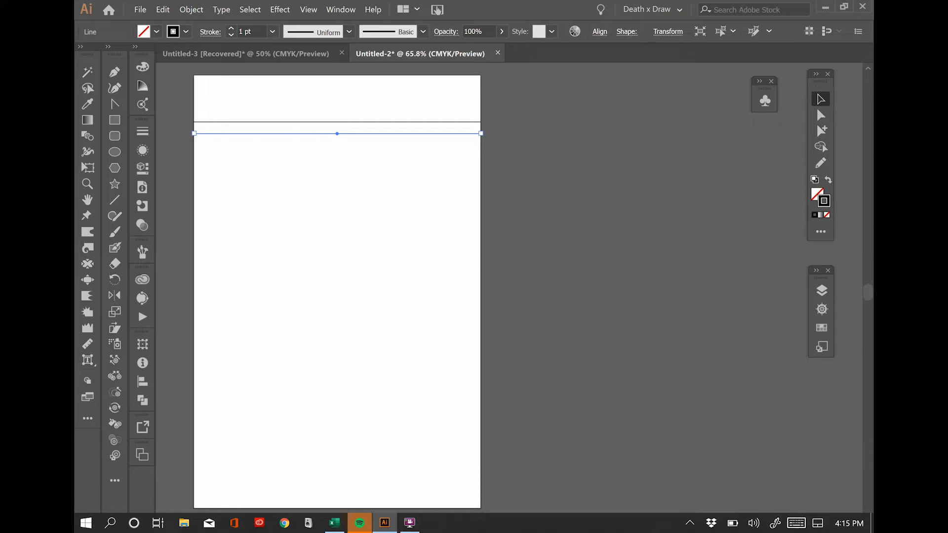
Step: Repeat the 0.25 in copy transformation until the horizontal lines fill the page down to the artboard's bottom edge
key(ctrl+d)
key(ctrl+d)
key(ctrl+d)
key(ctrl+d)
key(ctrl+d)
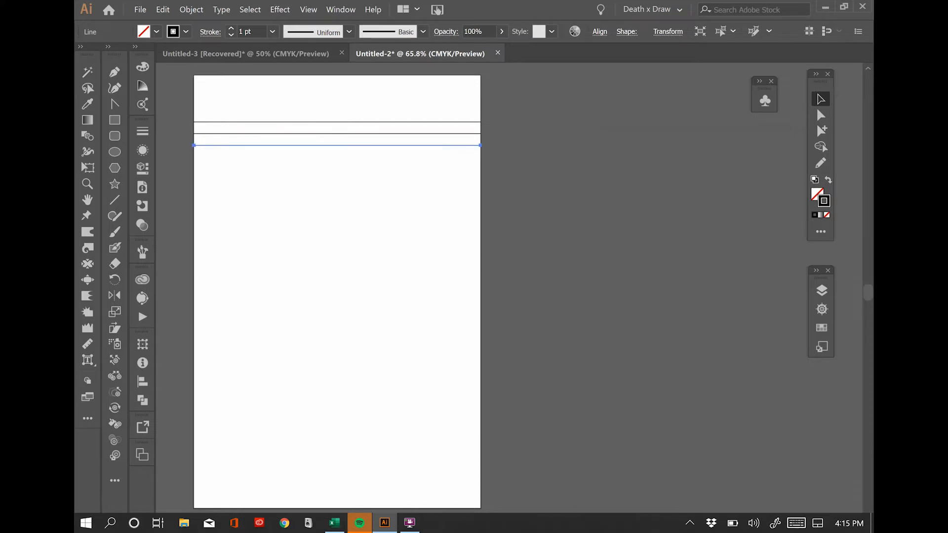
key(ctrl+d)
key(ctrl+d)
key(ctrl+d)
key(ctrl+d)
key(ctrl+d)
key(ctrl+d)
key(ctrl+d)
key(ctrl+d)
key(ctrl+d)
key(ctrl+d)
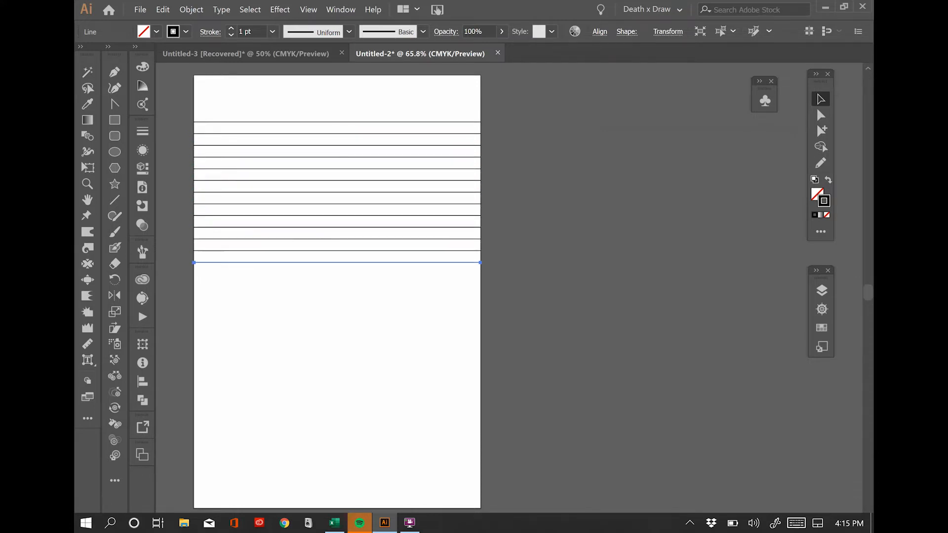
key(ctrl+d)
key(ctrl+d)
key(ctrl+d)
key(ctrl+d)
key(ctrl+d)
key(ctrl+d)
key(ctrl+d)
key(ctrl+d)
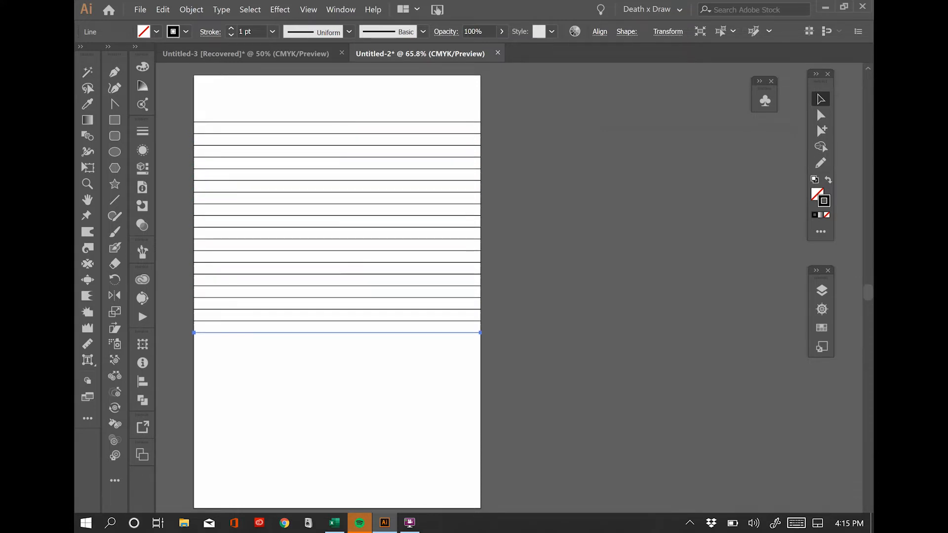
key(ctrl+d)
key(ctrl+d)
key(ctrl+d)
key(ctrl+d)
key(ctrl+d)
key(ctrl+d)
key(ctrl+d)
key(ctrl+d)
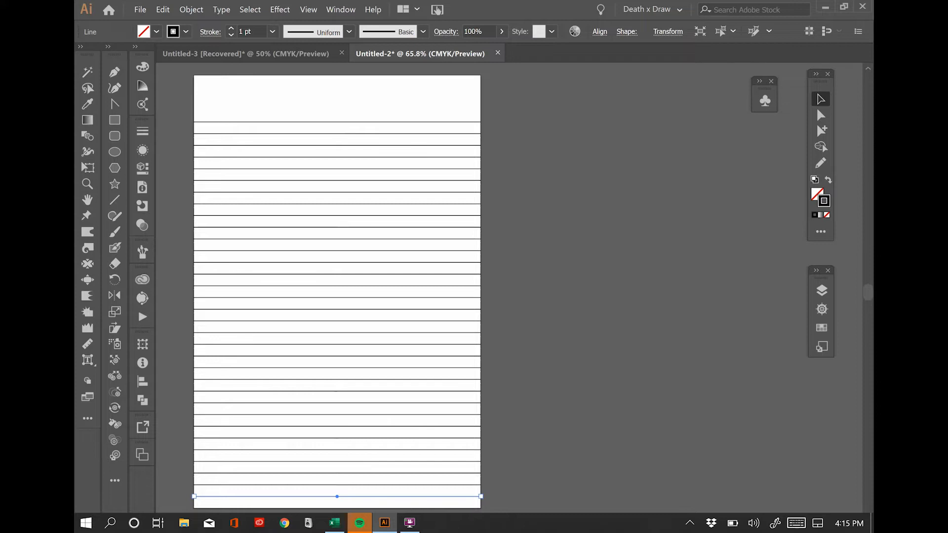
Step: Draw a vertical line along the page's left side and set it to X 1.0625 in, Y 0 in and height 9.25 in
click(115, 199)
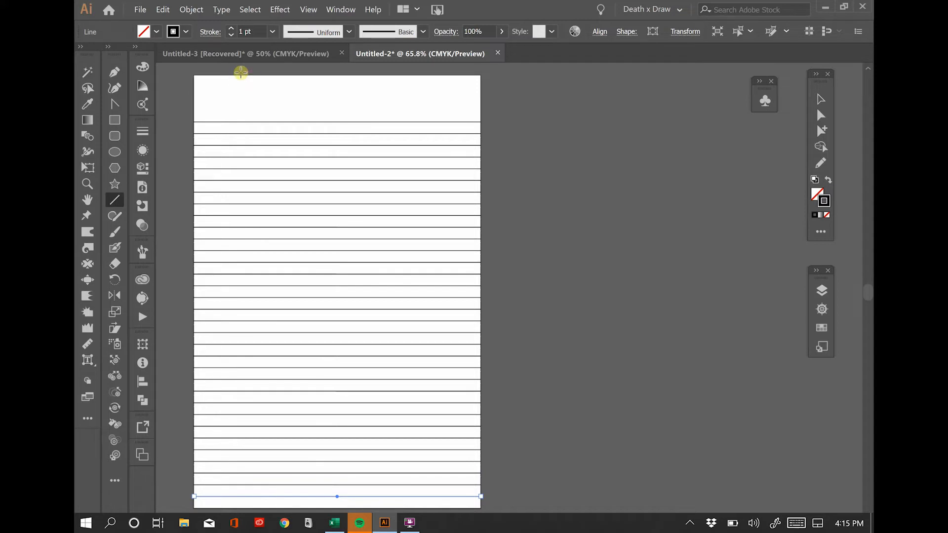
drag(241, 90, 256, 506)
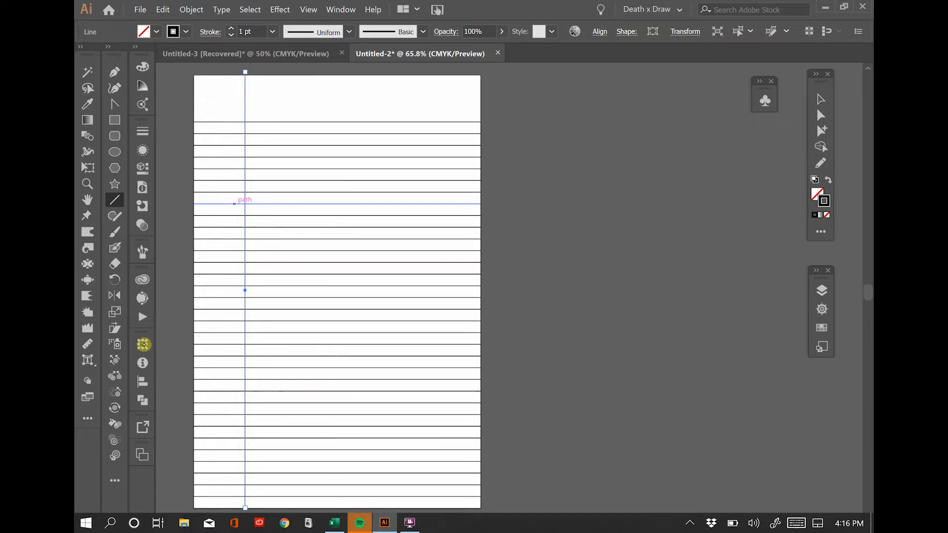
click(143, 344)
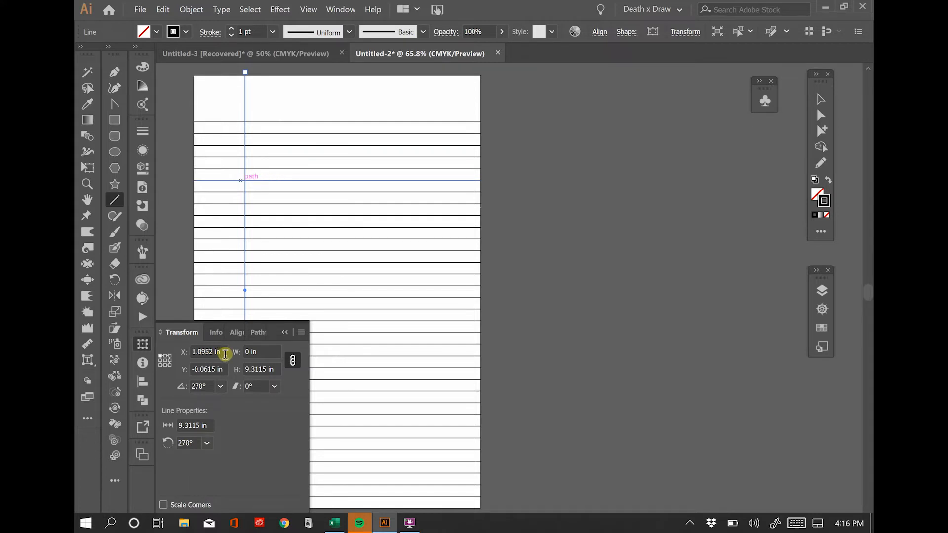
drag(225, 354, 184, 359)
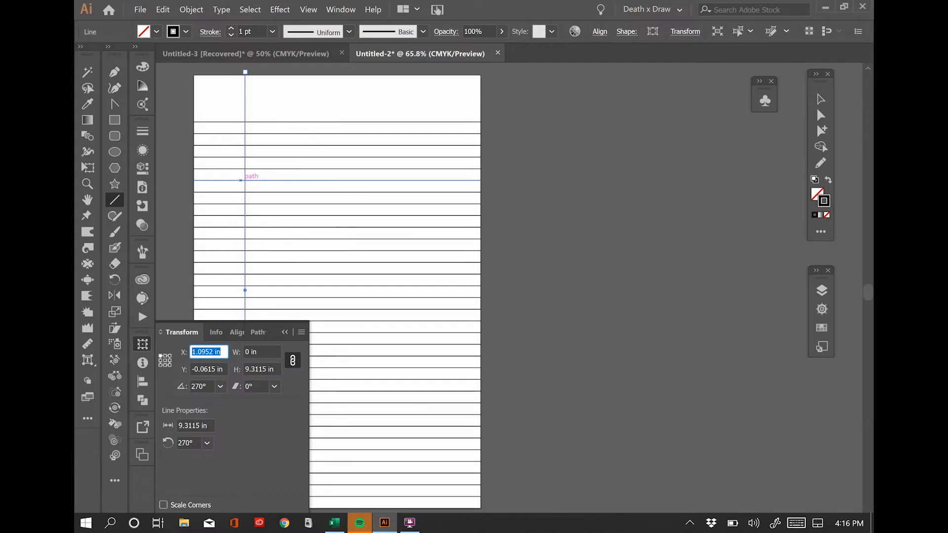
text(1.0625)
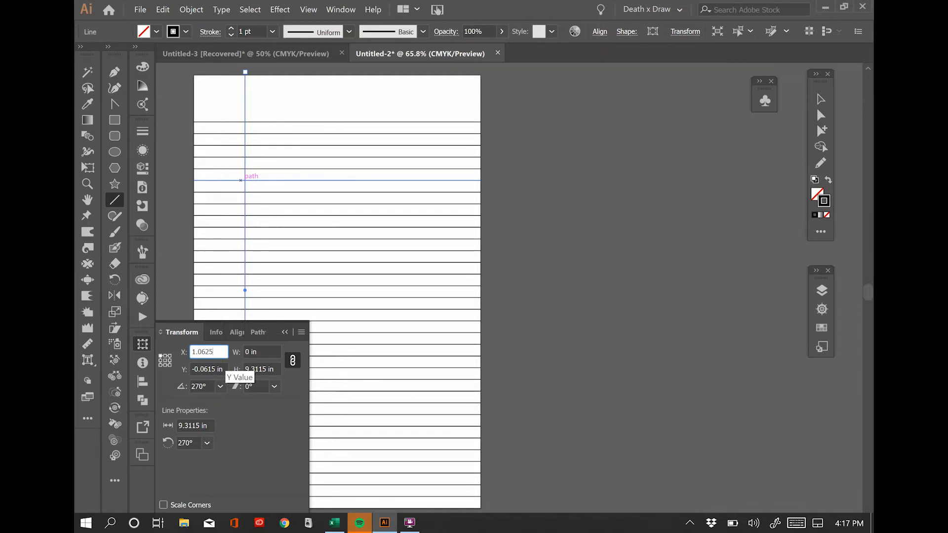
key(Tab)
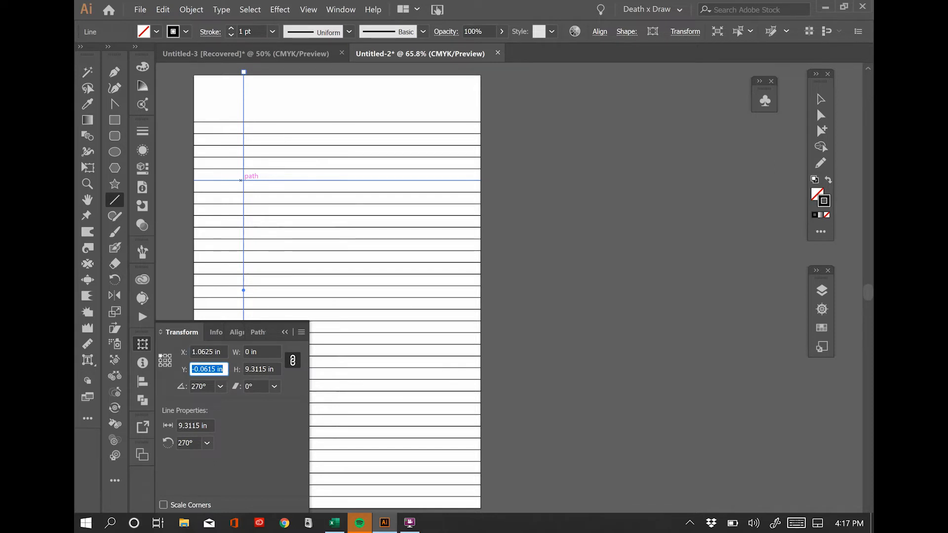
text(0)
click(275, 369)
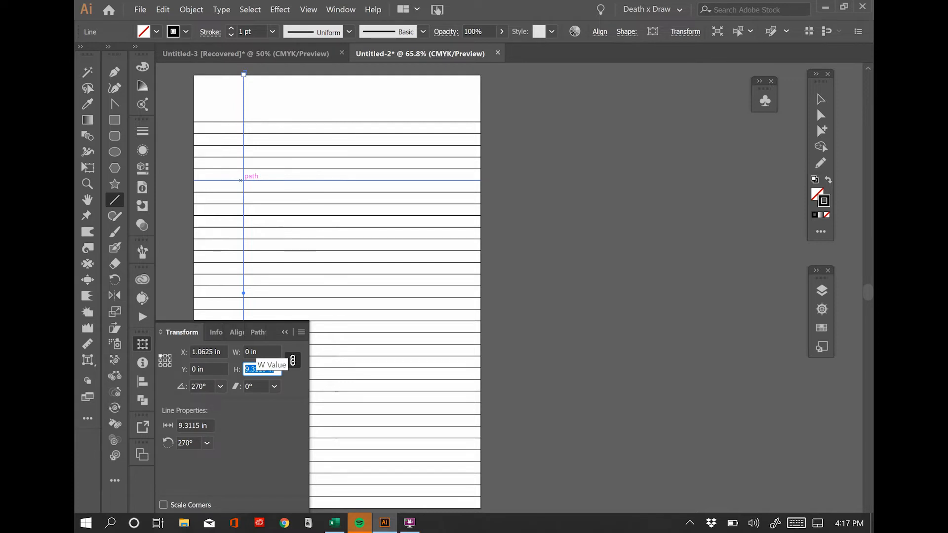
text(9.25)
key(Return)
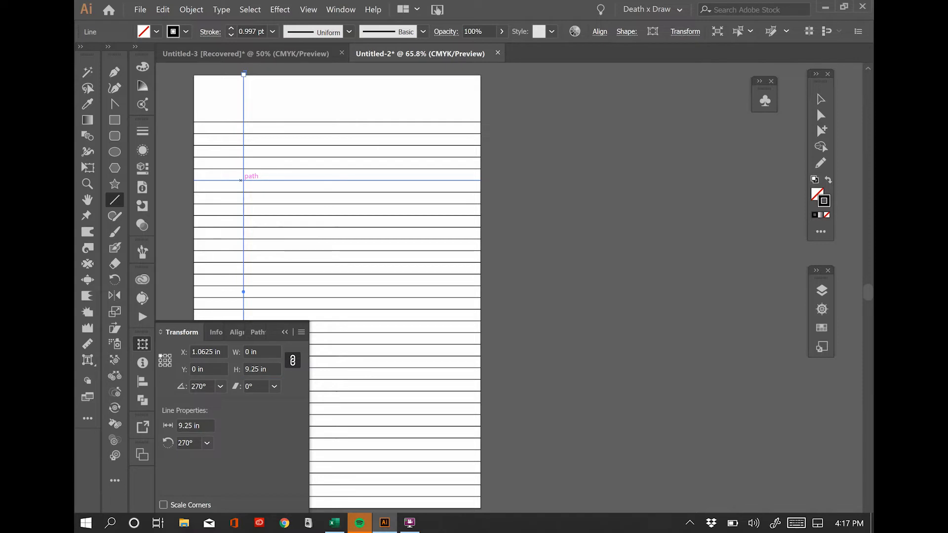
click(284, 332)
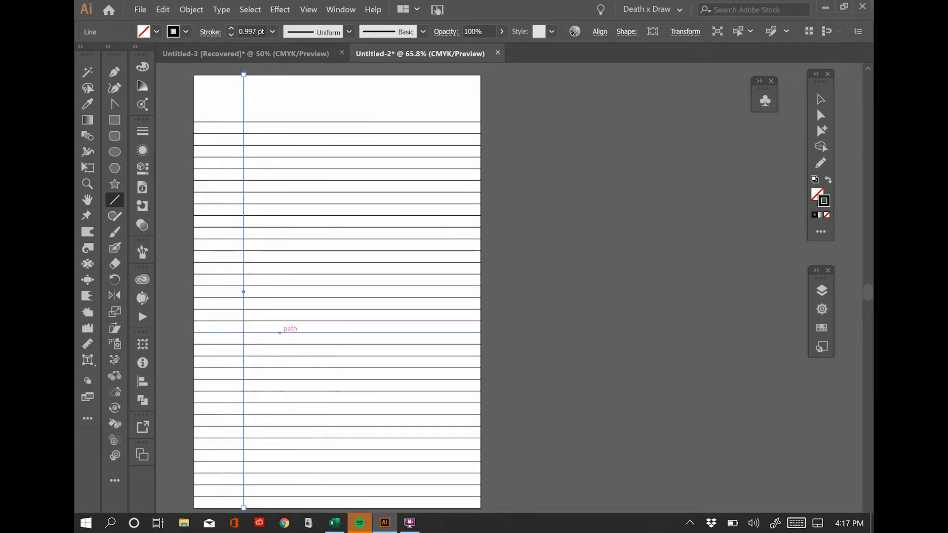
Step: Create a copy of the vertical line at X 6.0625-1 in (5.0625 in) for the right margin, and deselect it
key(ctrl+minus)
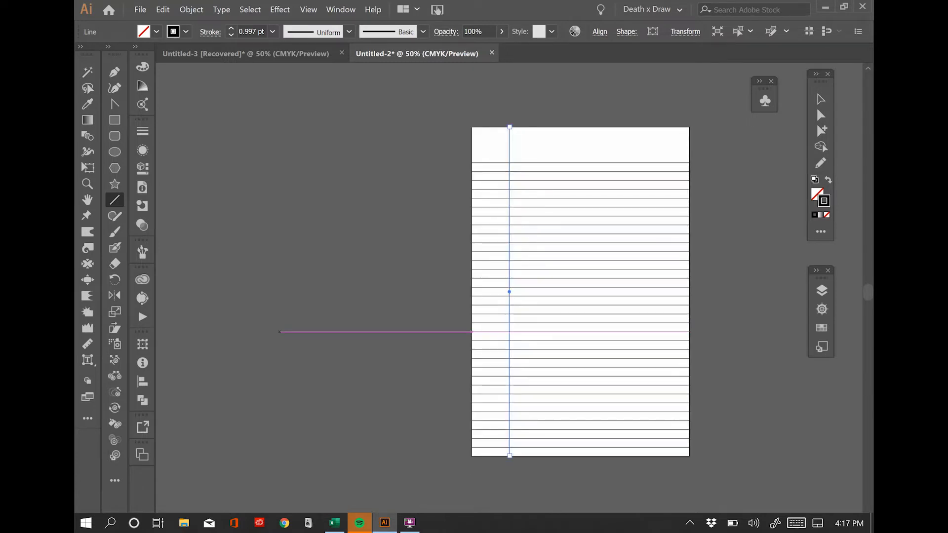
key(ctrl+plus)
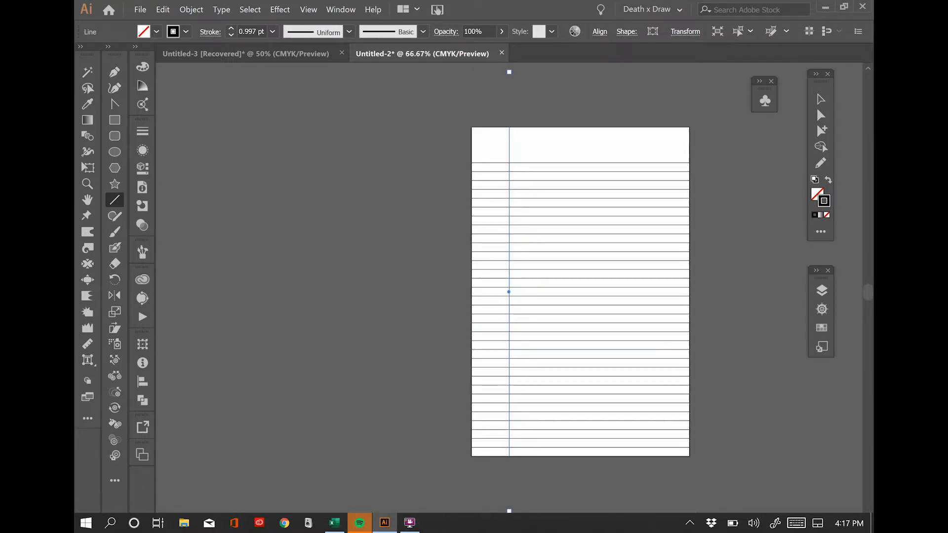
key(ctrl+minus)
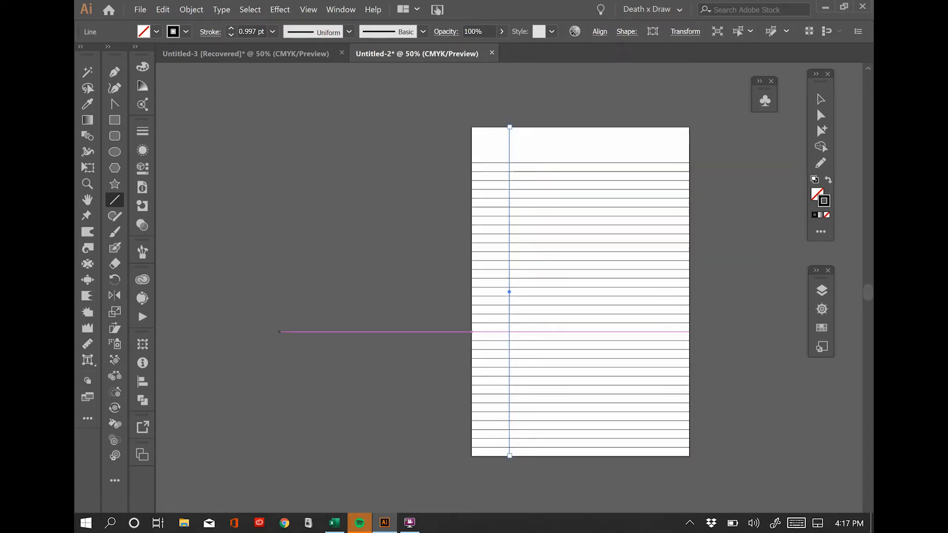
drag(510, 262, 324, 265)
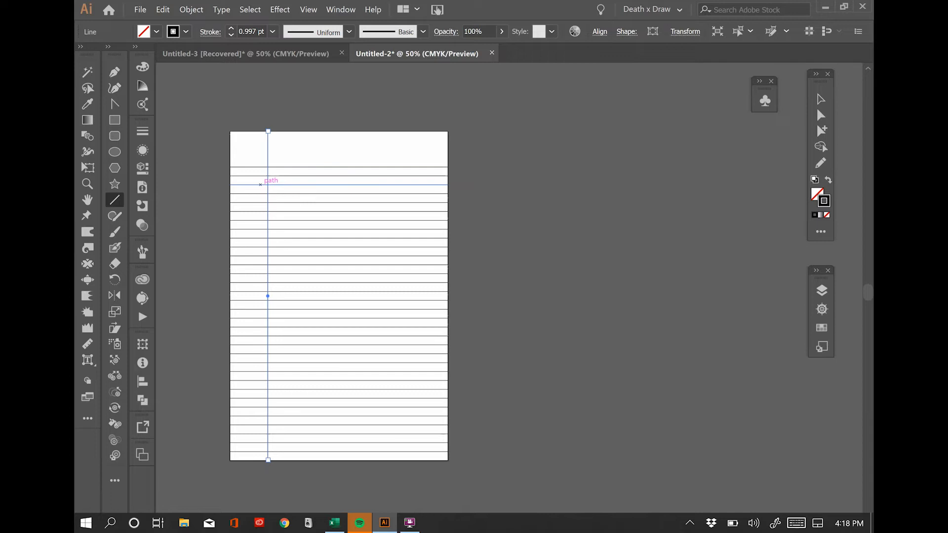
click(143, 344)
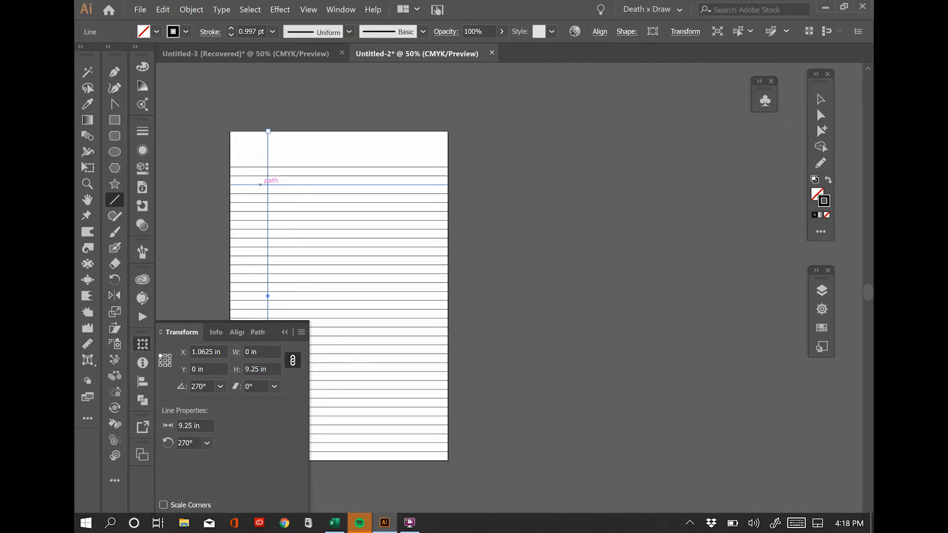
click(220, 352)
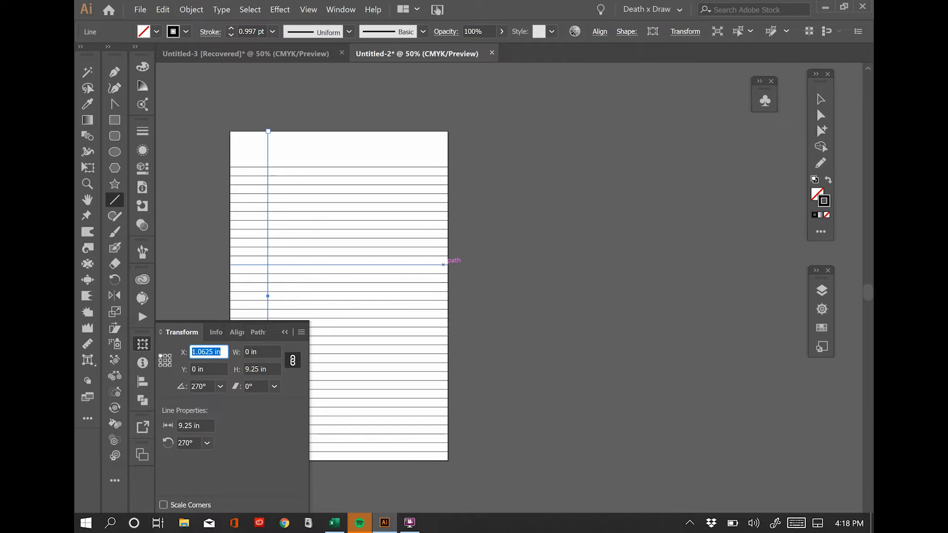
text(6.0)
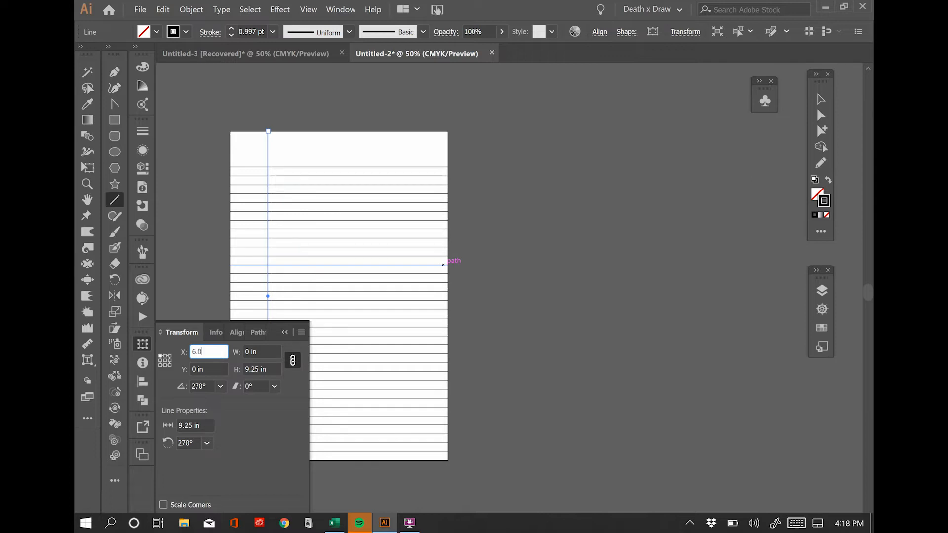
text(625-1)
key(alt+Return)
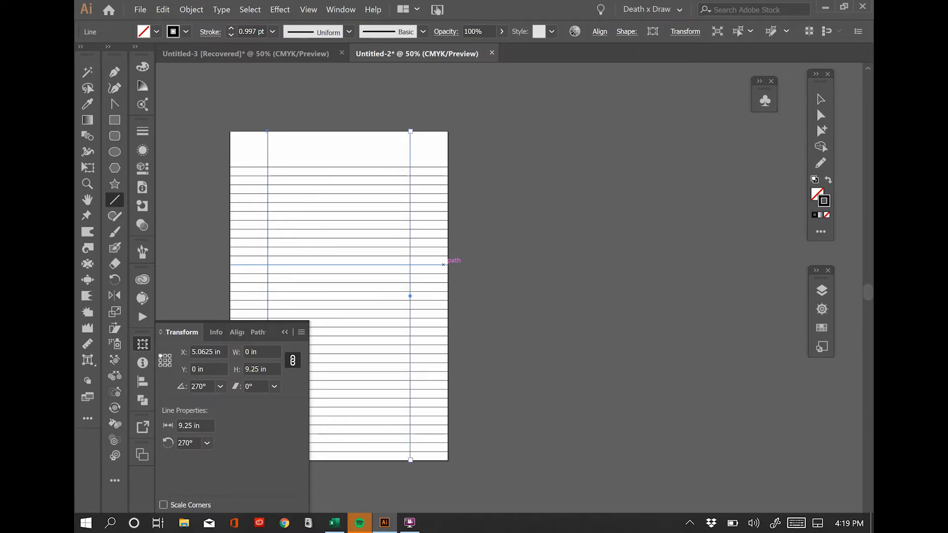
click(285, 332)
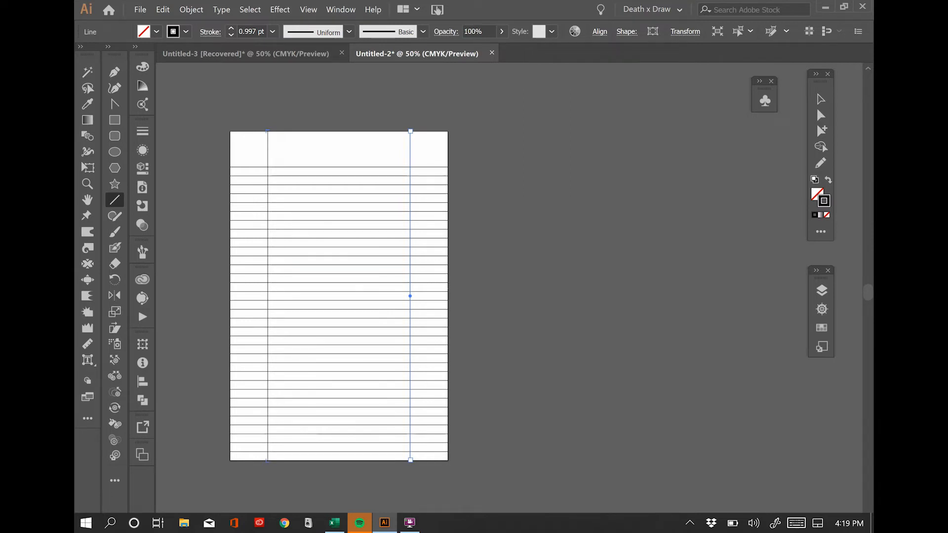
click(818, 99)
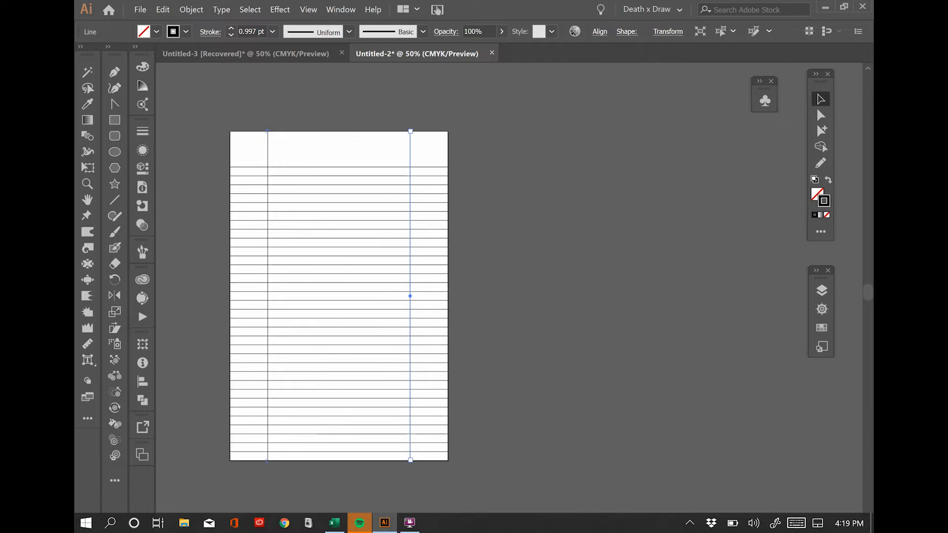
click(492, 147)
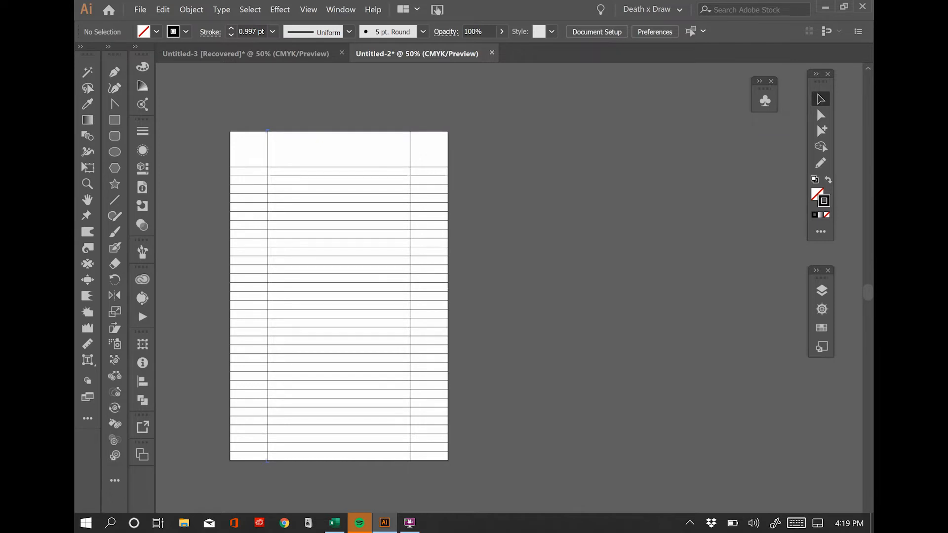
Step: Give the topmost horizontal line a C=0 M=0 Y=0 K=90 stroke colour and a 2 pt stroke weight
click(819, 100)
click(325, 166)
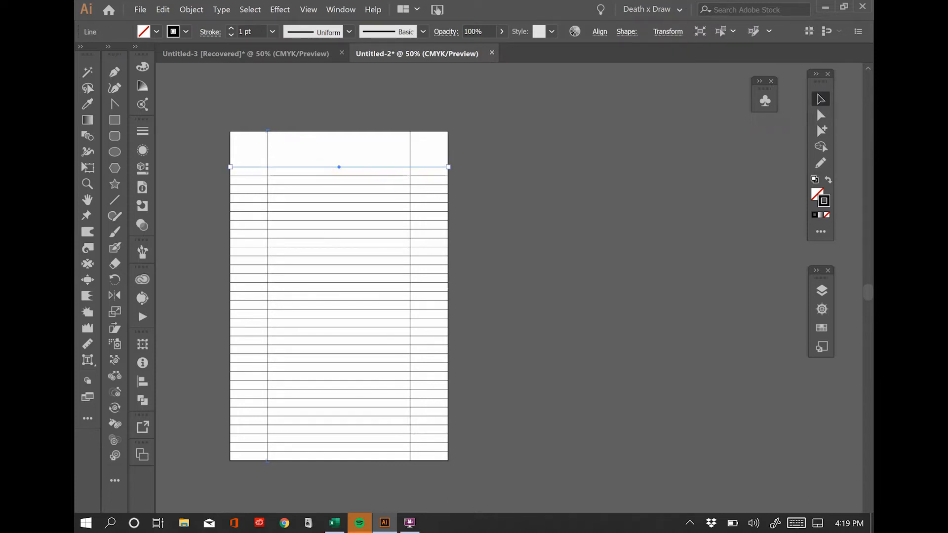
click(187, 31)
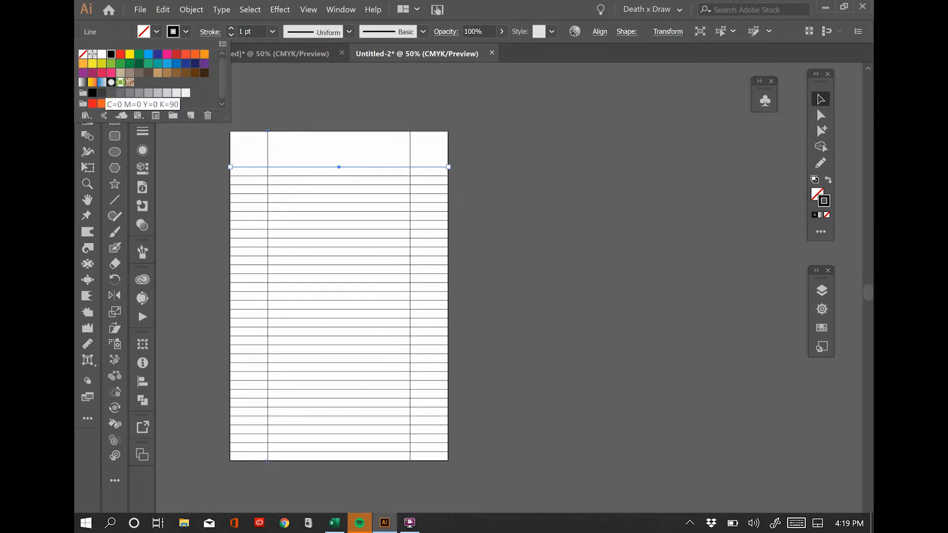
click(105, 93)
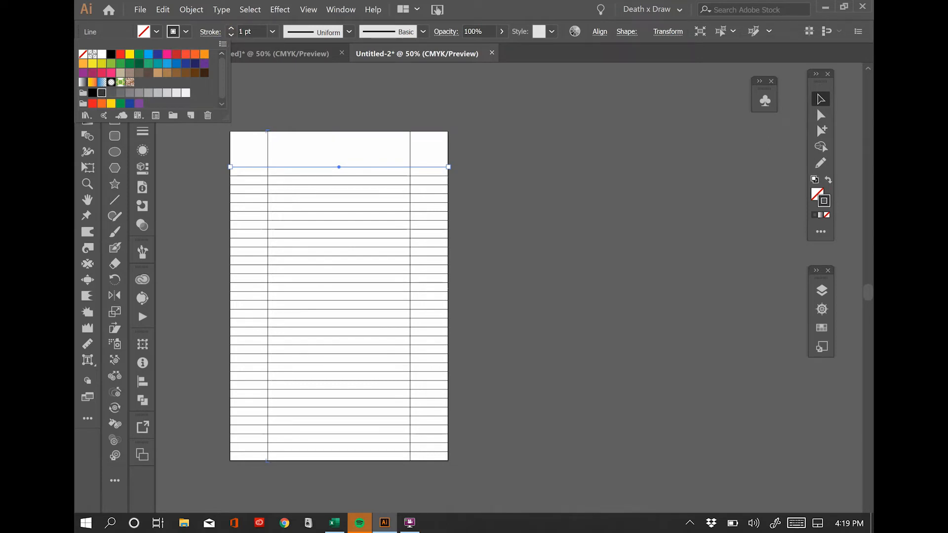
click(232, 27)
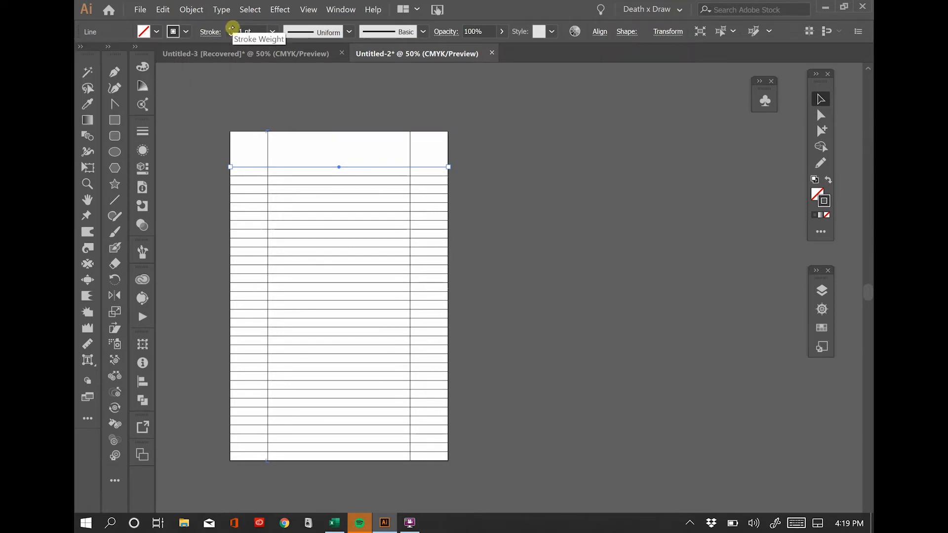
click(231, 28)
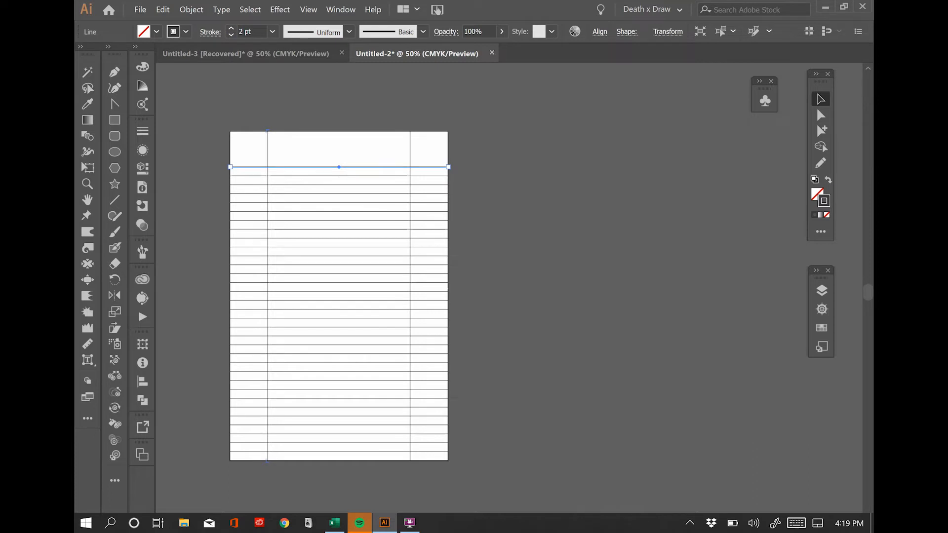
click(575, 178)
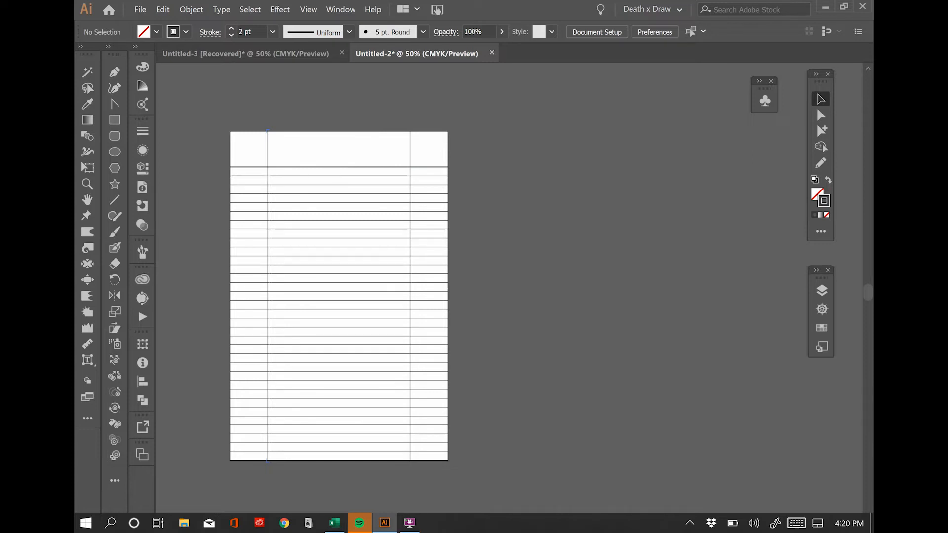
Step: Set the left vertical margin line's stroke weight to 1.75 pt and pick a gray swatch for its stroke
click(268, 147)
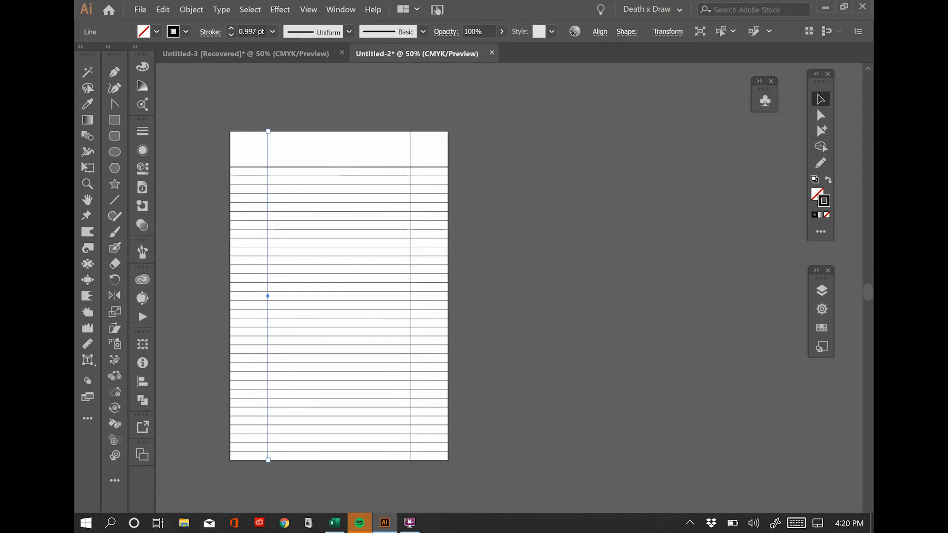
click(231, 27)
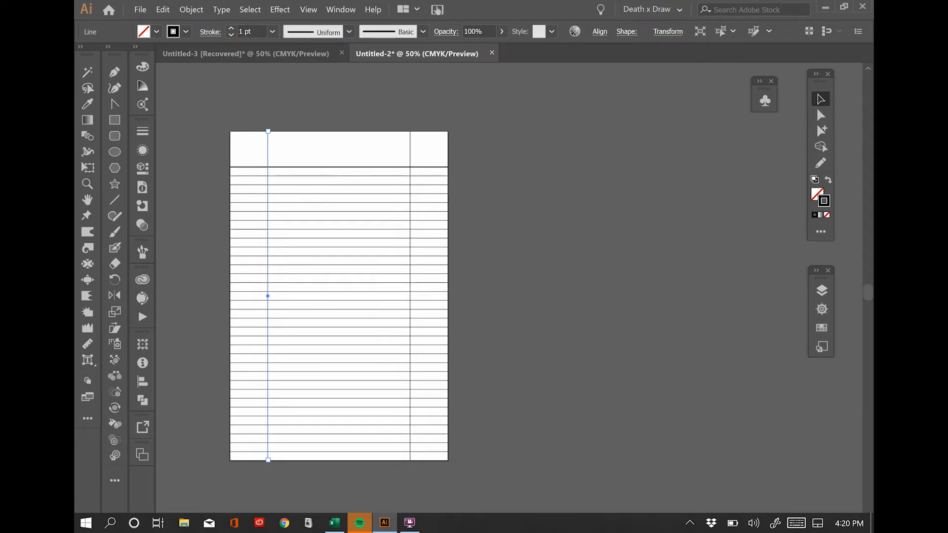
click(252, 31)
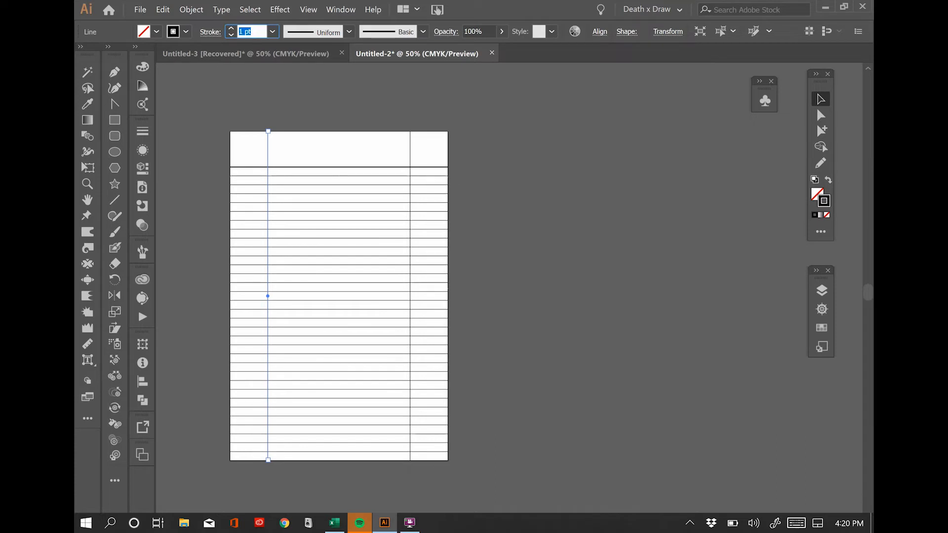
text(1.75)
key(Return)
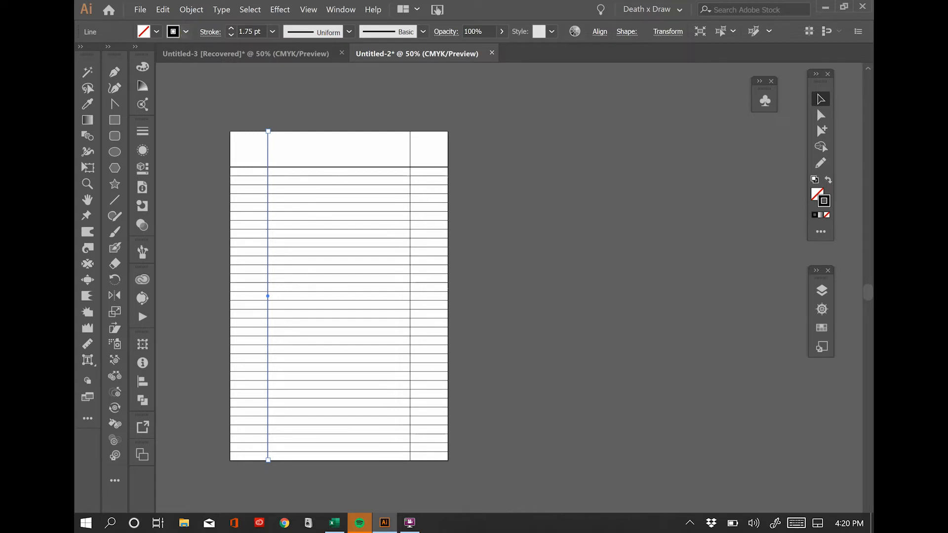
click(186, 31)
click(121, 91)
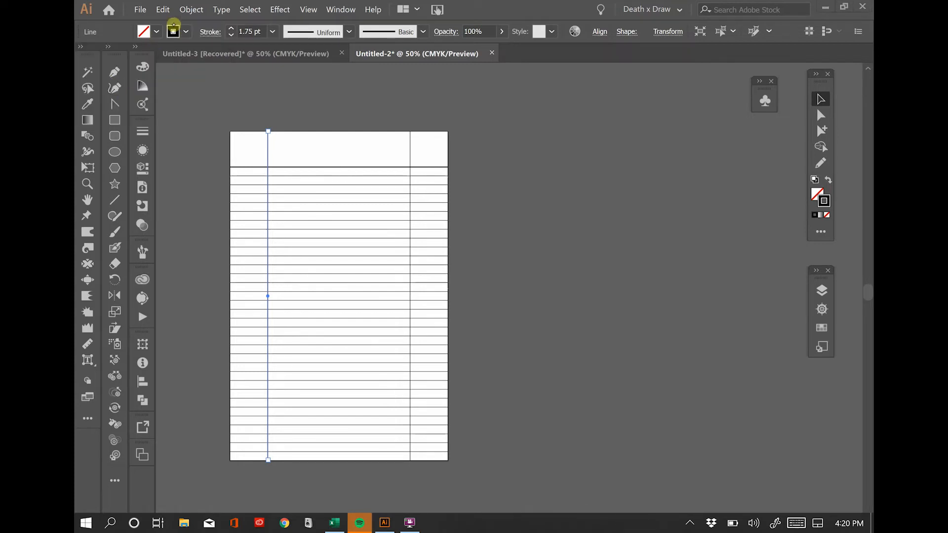
Step: Change the left vertical margin line's stroke to a lighter gray swatch and deselect the line
click(186, 33)
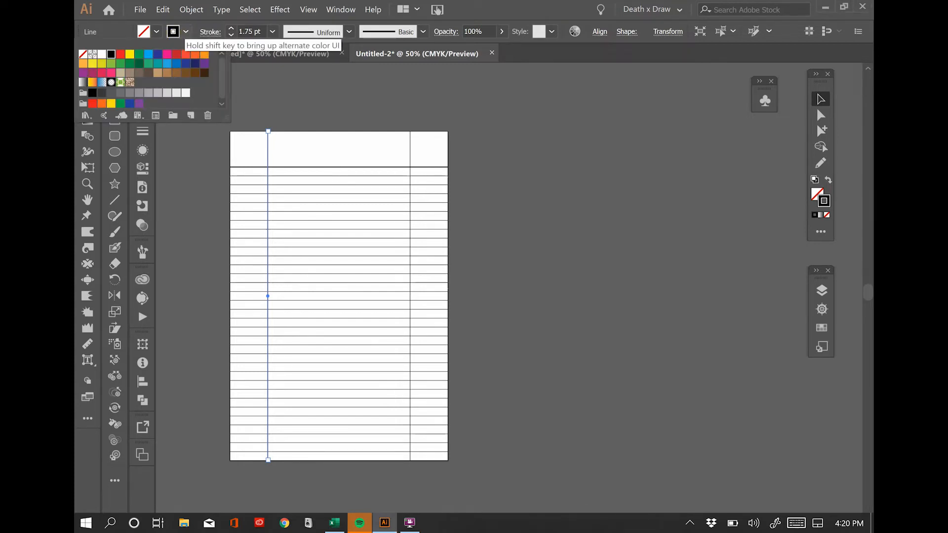
click(131, 93)
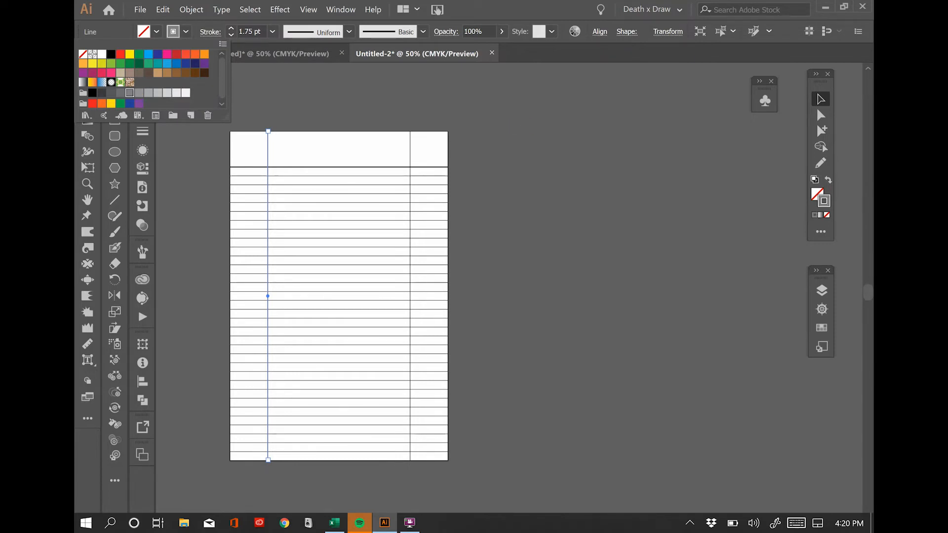
click(149, 93)
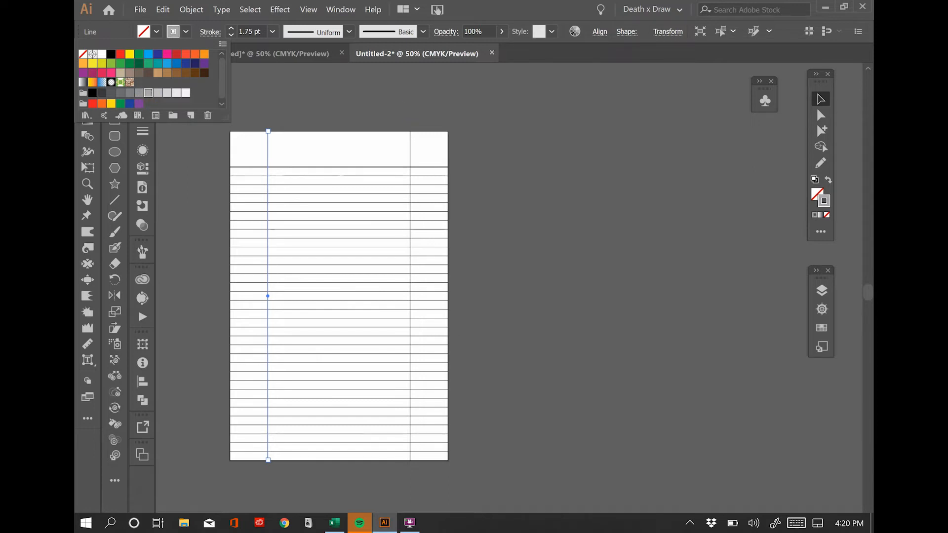
click(485, 137)
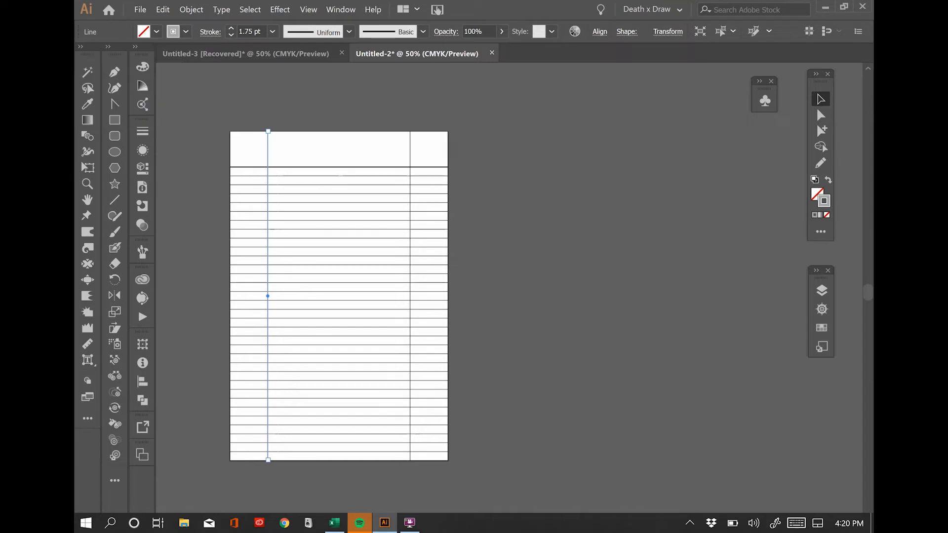
click(489, 137)
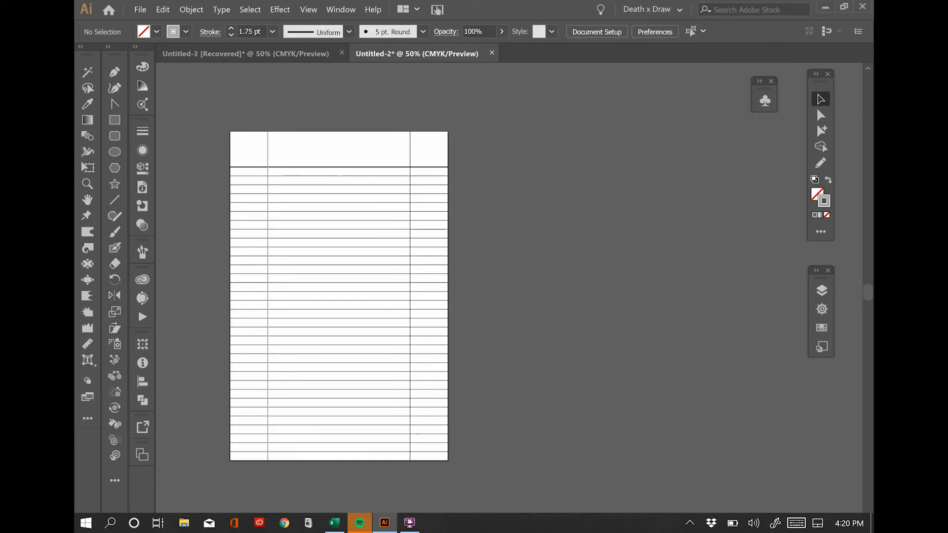
Step: Give the right vertical margin line a light gray stroke swatch and deselect the line
click(410, 151)
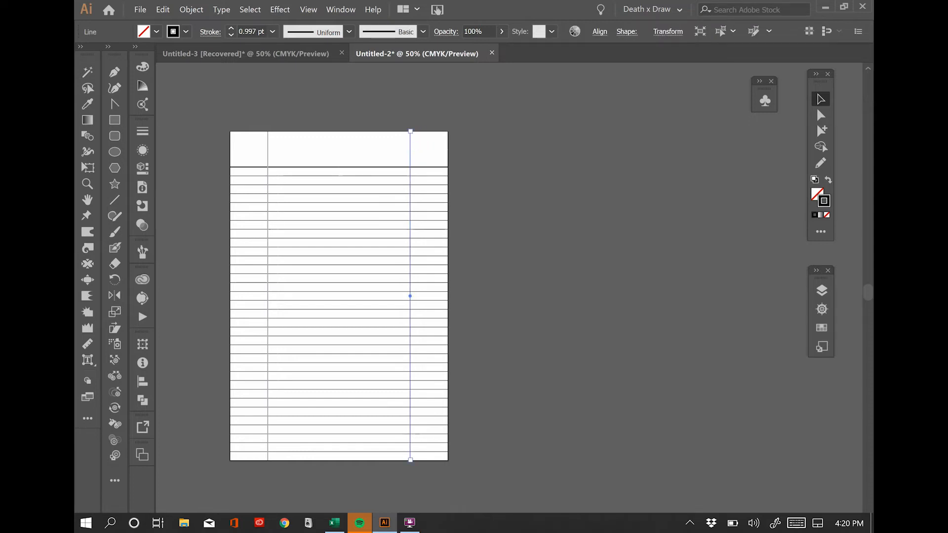
click(186, 31)
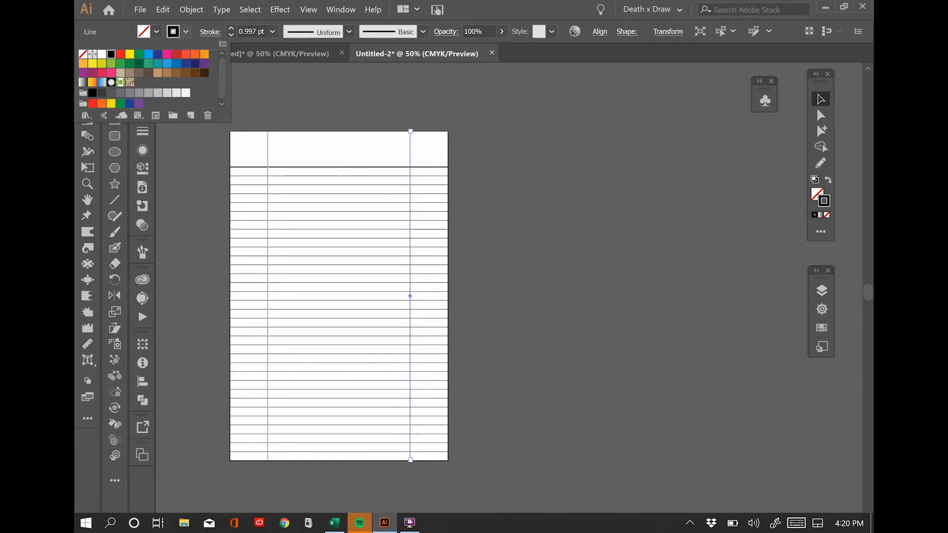
click(157, 94)
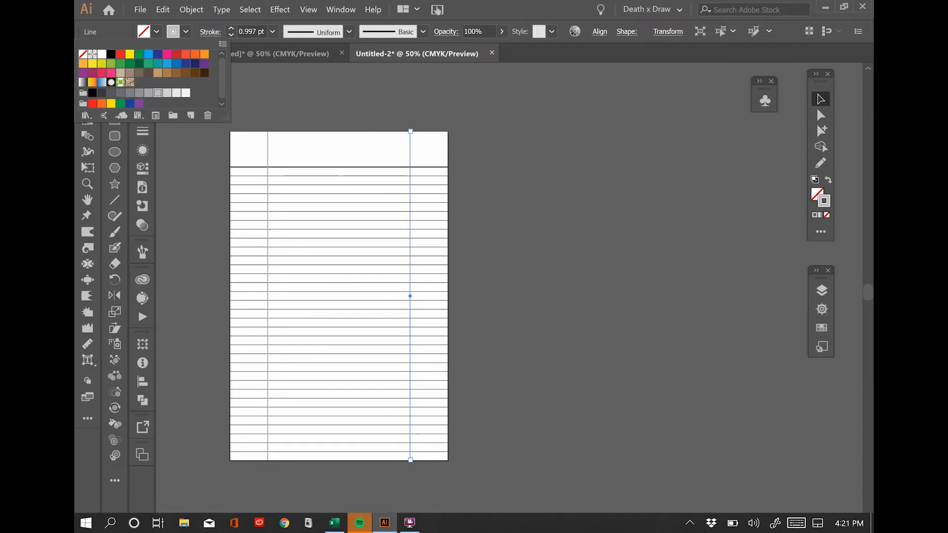
click(582, 147)
click(519, 157)
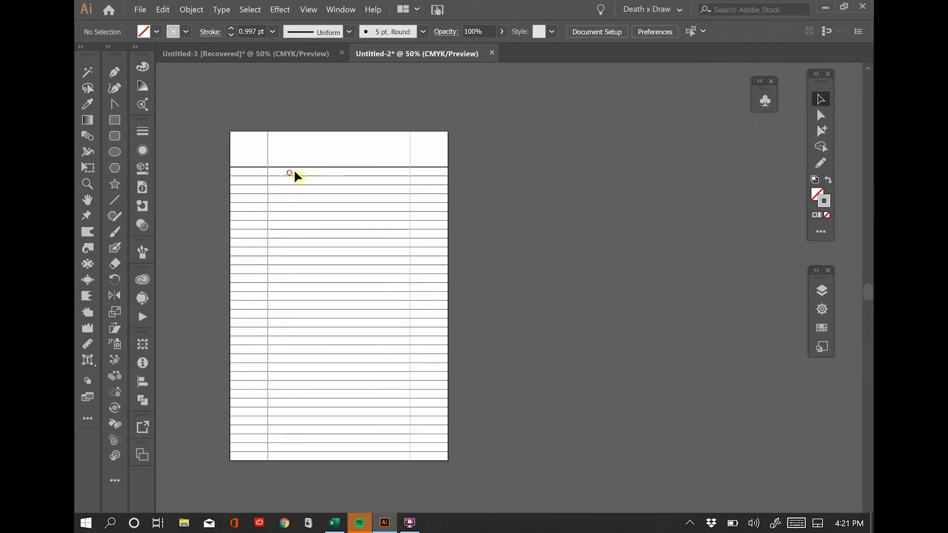
Step: Give all horizontal lines below the topmost one a gray stroke swatch and a 0.75 pt stroke weight, and deselect them
drag(295, 171, 386, 458)
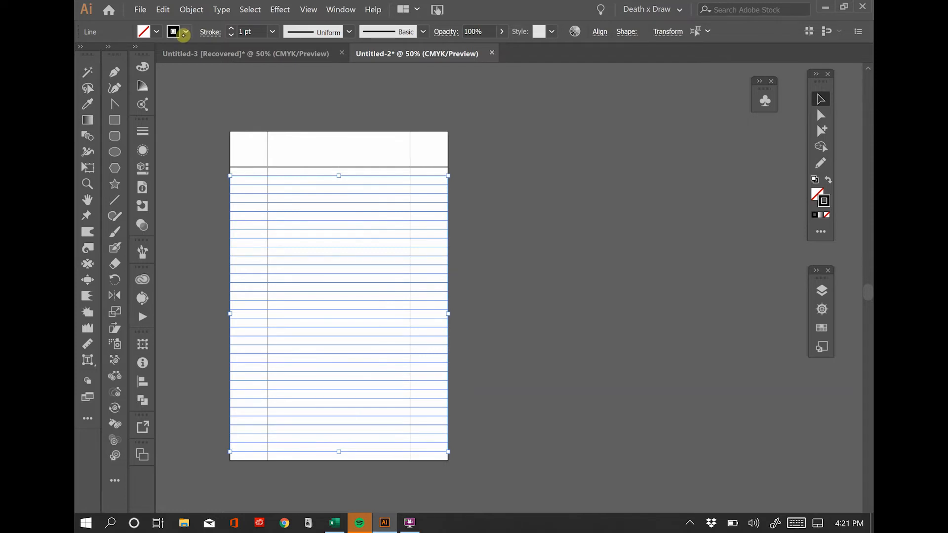
click(186, 32)
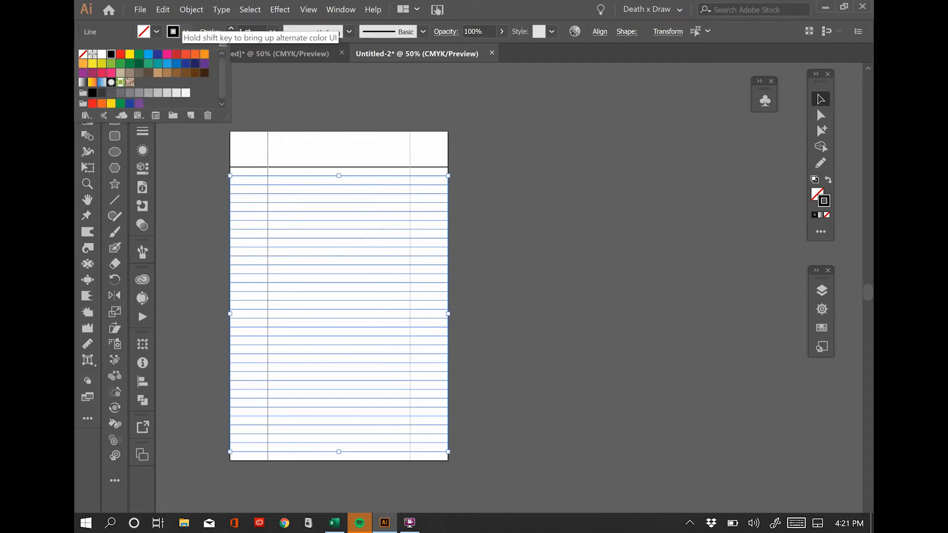
click(140, 94)
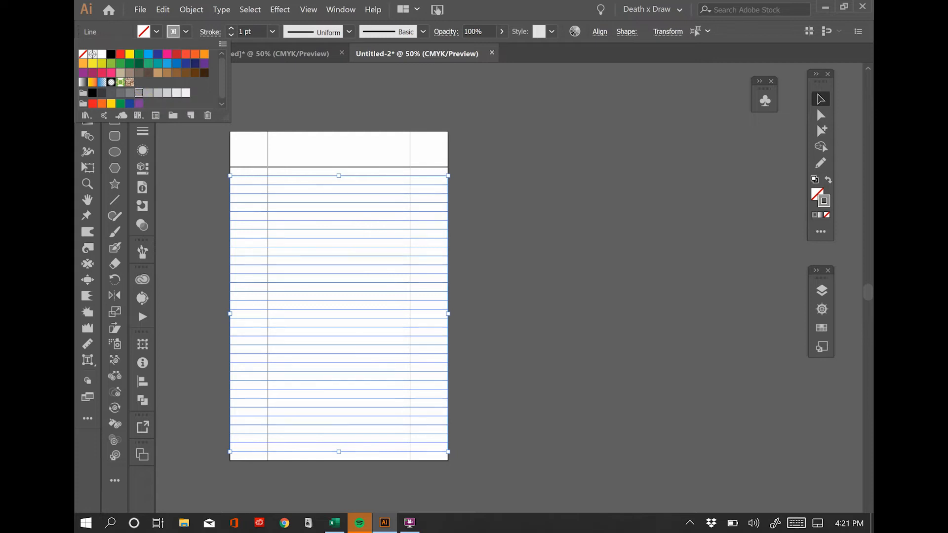
click(230, 34)
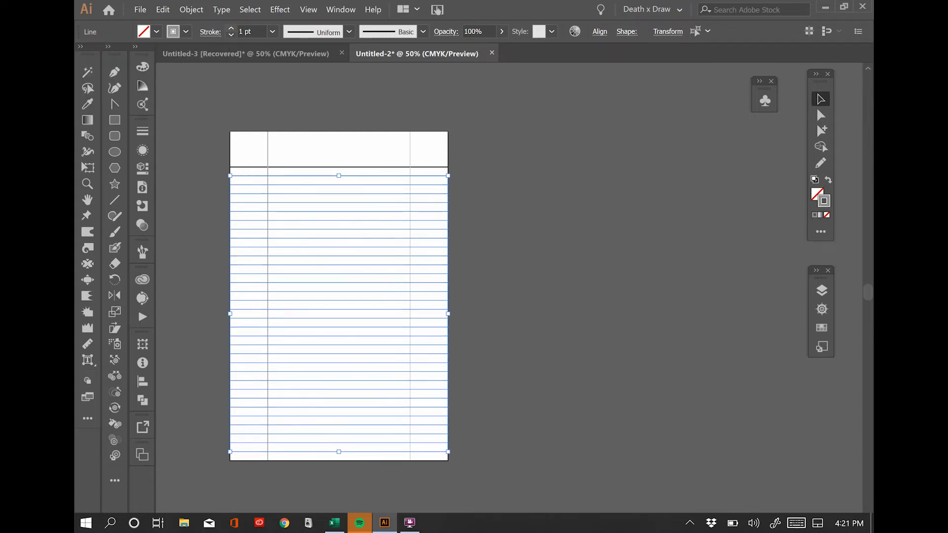
click(230, 34)
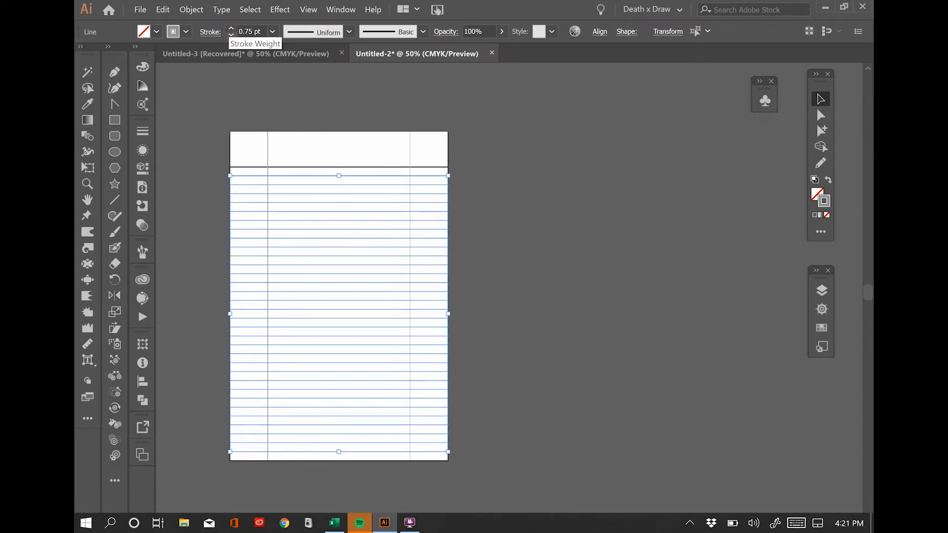
key(ctrl+shift+a)
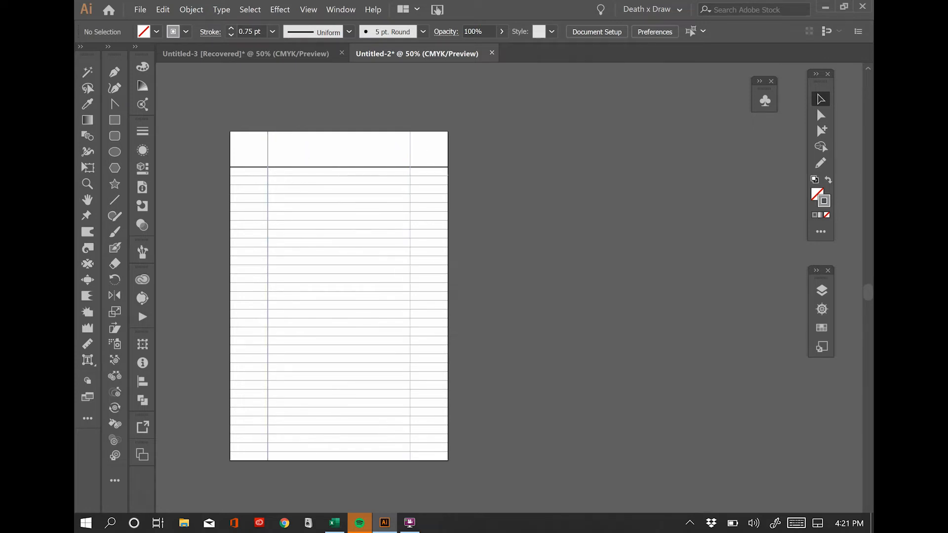
Step: Set the left vertical margin line's stroke colour to C=0 M=0 Y=0 K=60 and deselect the line
click(270, 146)
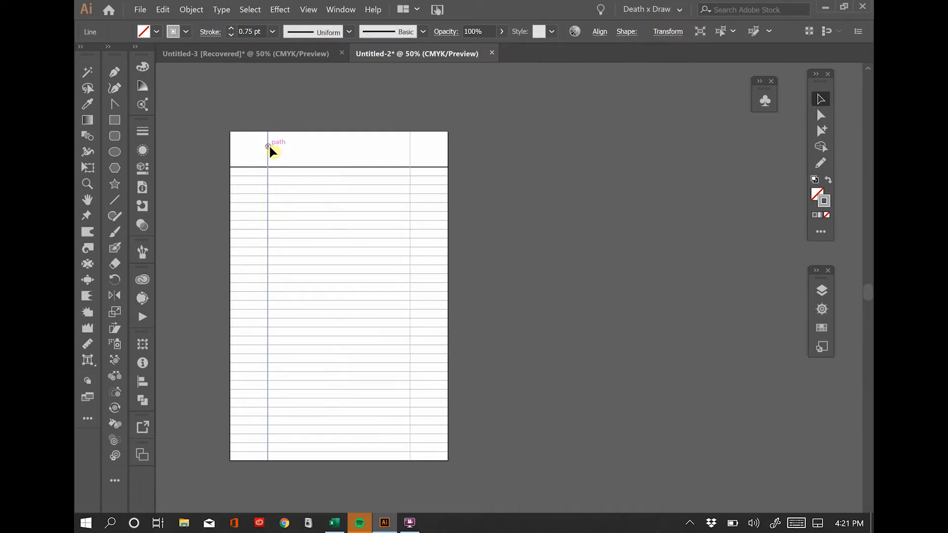
click(187, 32)
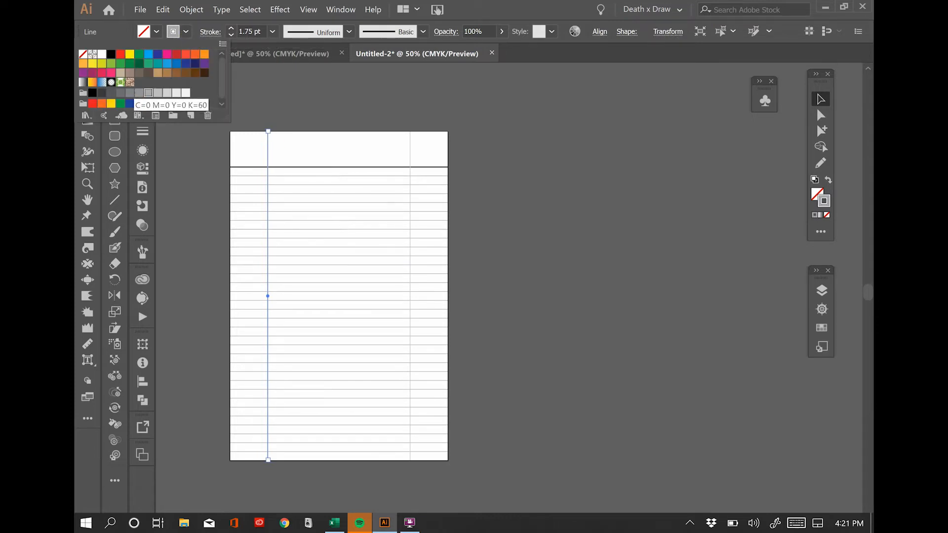
click(131, 93)
click(283, 104)
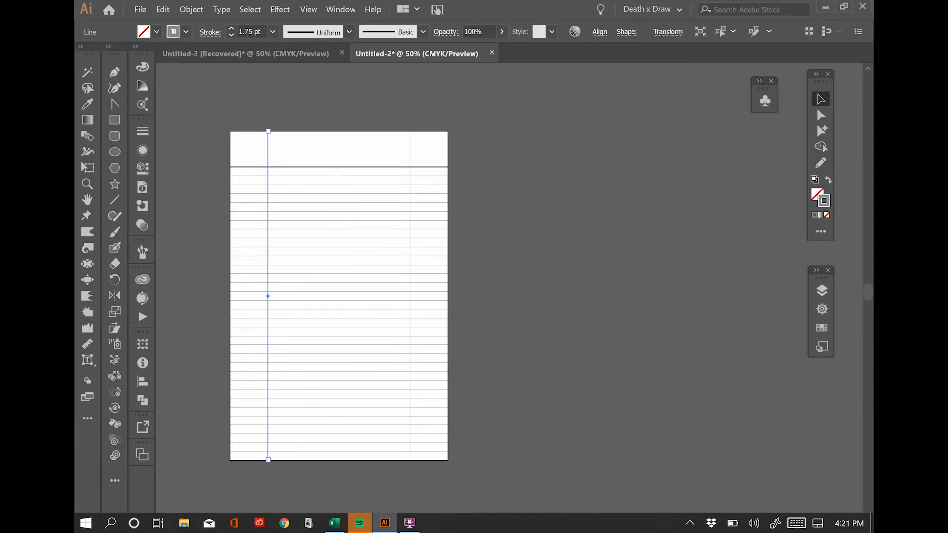
click(553, 186)
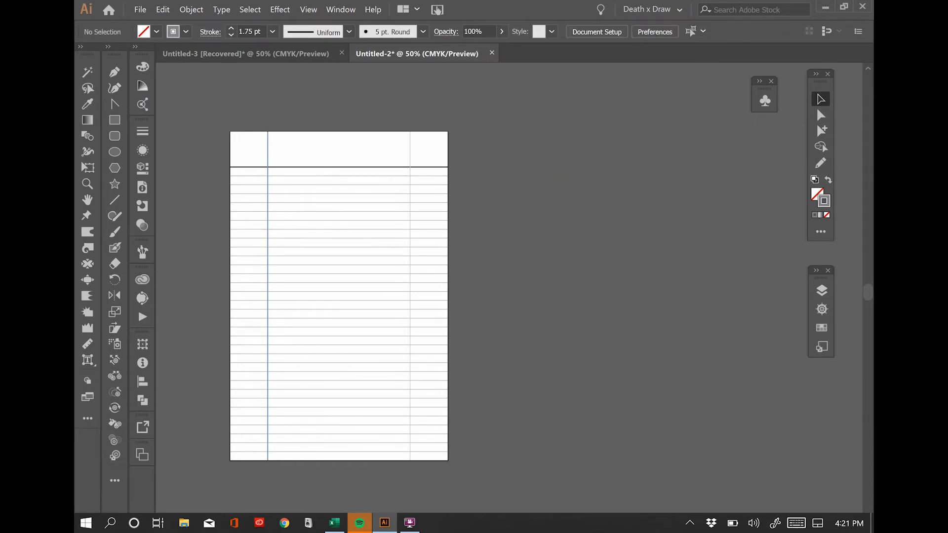
Step: Change the right vertical margin line's stroke to a lighter gray swatch than its current one and deselect it
click(411, 152)
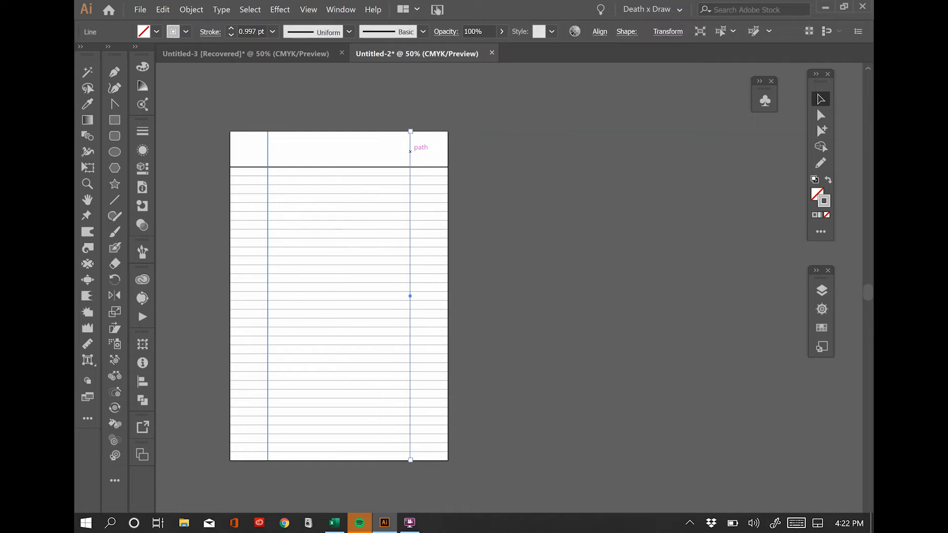
click(186, 32)
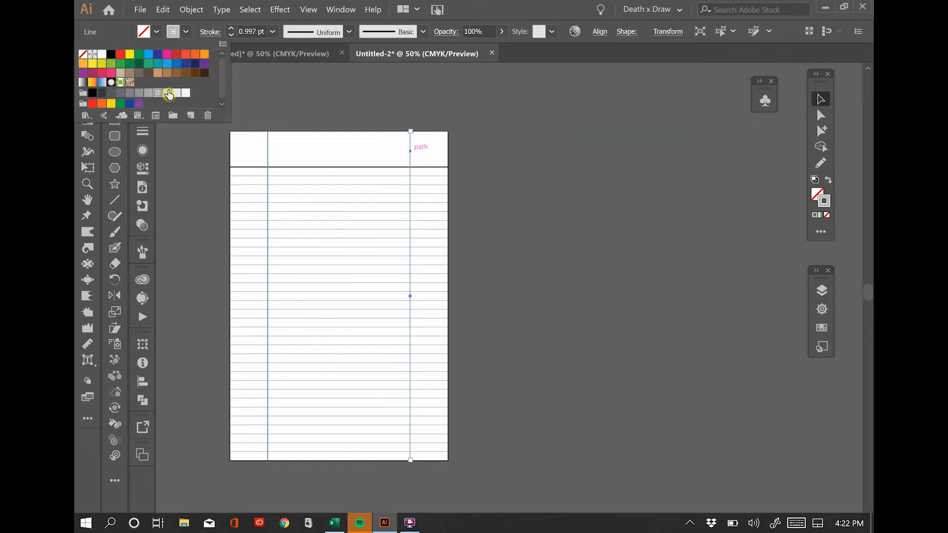
click(296, 103)
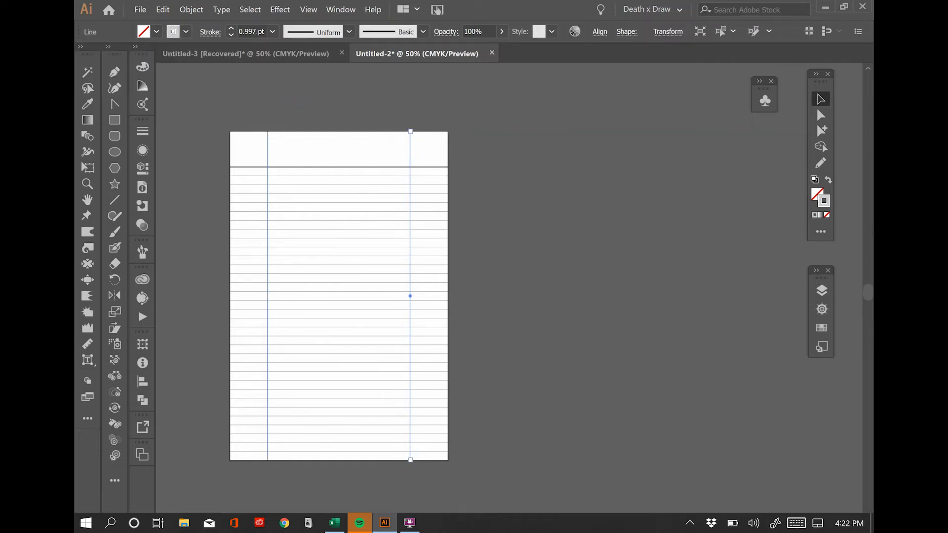
click(828, 99)
click(679, 200)
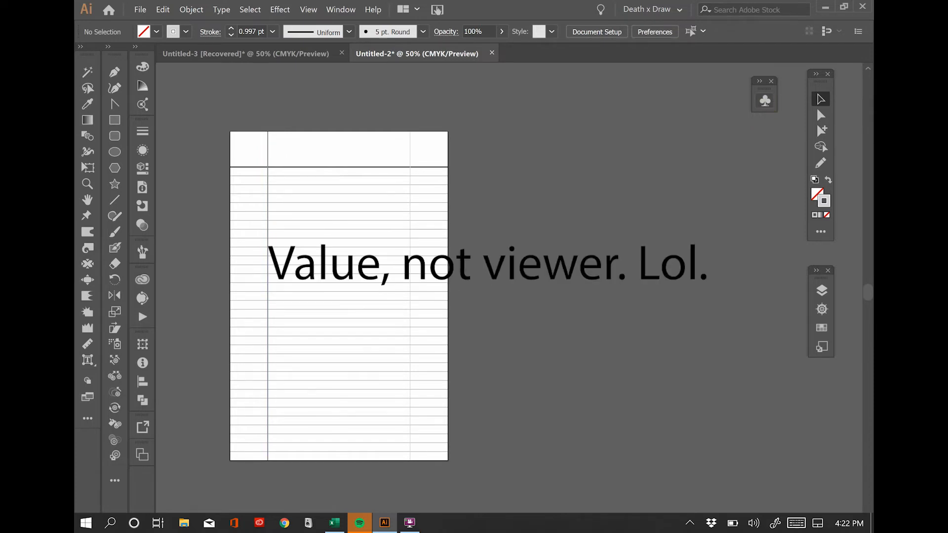
Step: Open the user-defined DxD insects symbol library
click(765, 101)
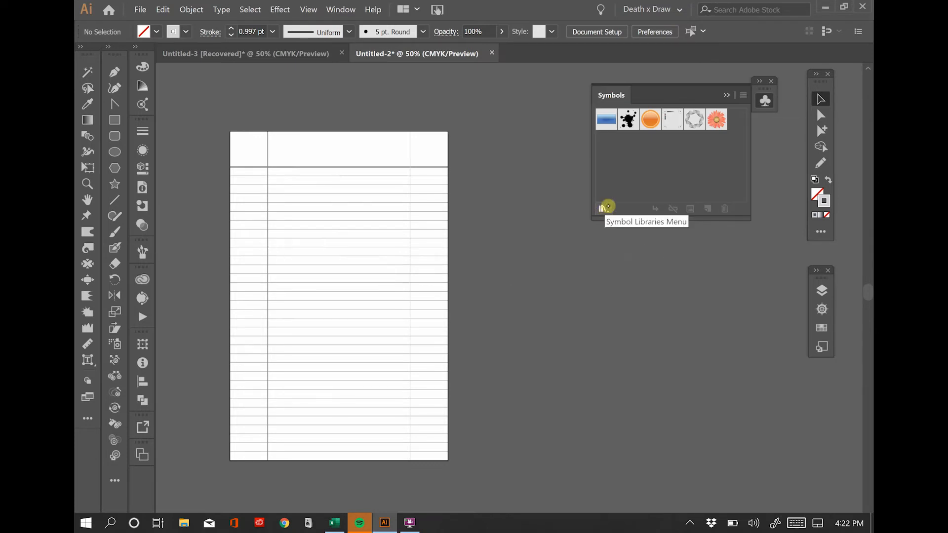
click(603, 209)
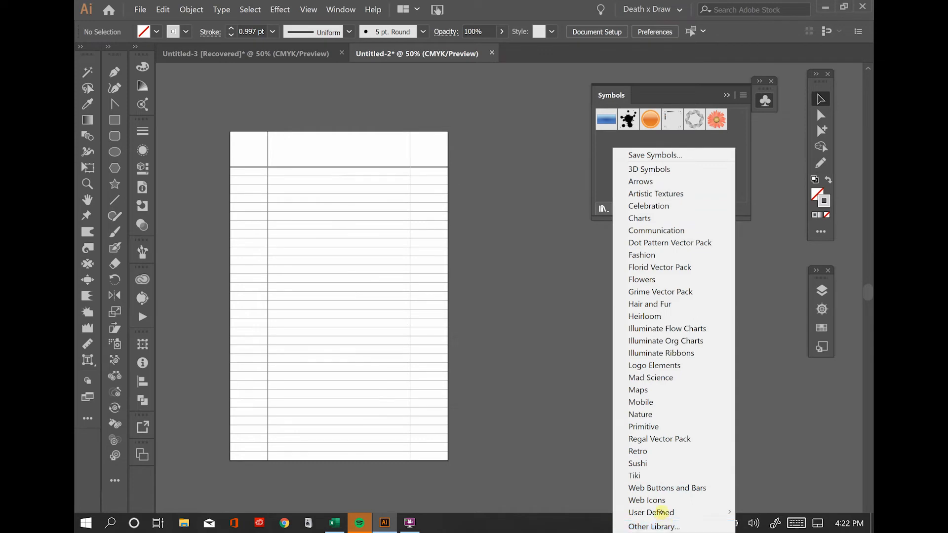
mouse_move(663, 512)
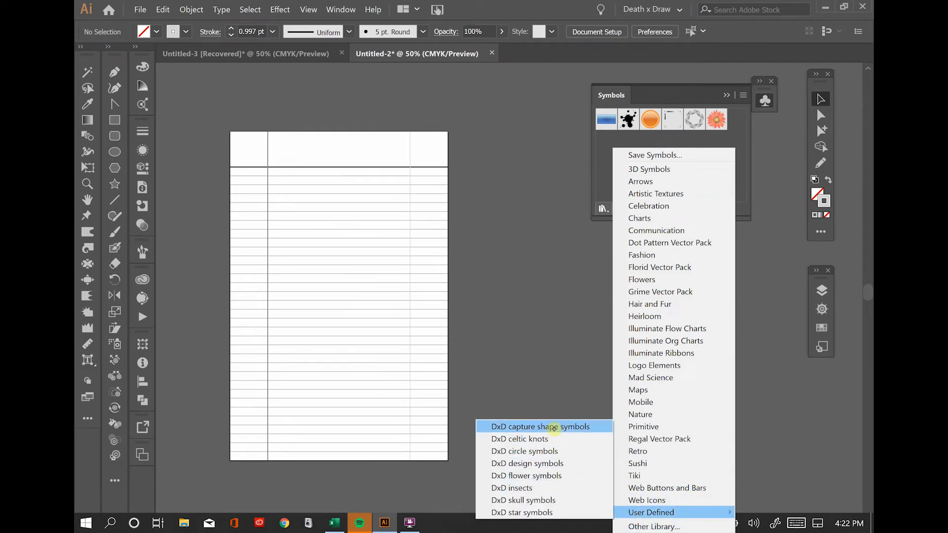
click(537, 488)
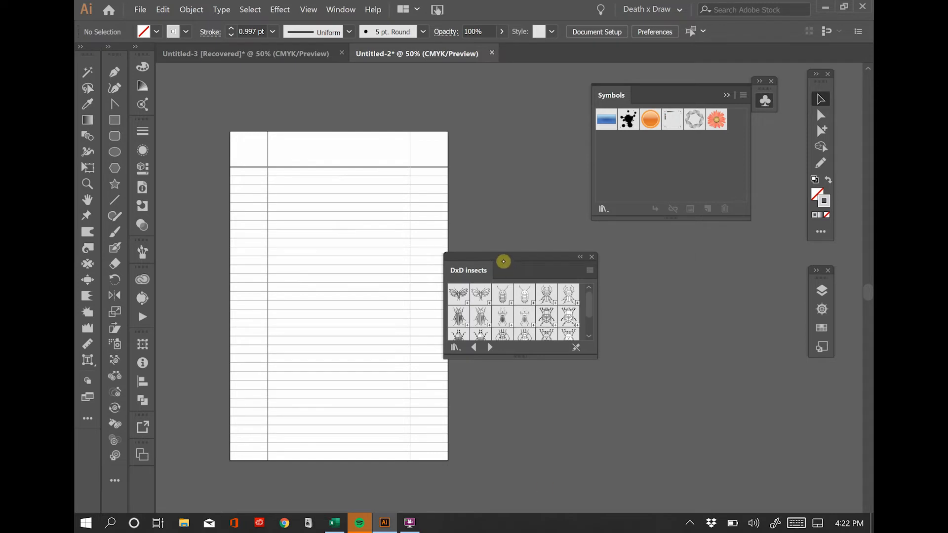
Step: Dock the DxD insects library with the Symbols panel and enlarge it to show all its insect symbols
drag(523, 257, 765, 101)
click(726, 94)
click(765, 102)
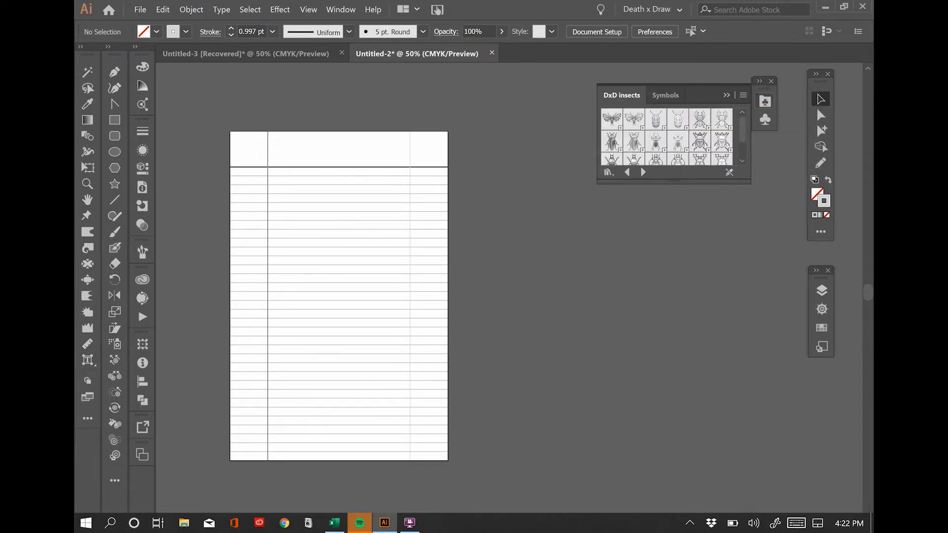
drag(696, 183, 697, 240)
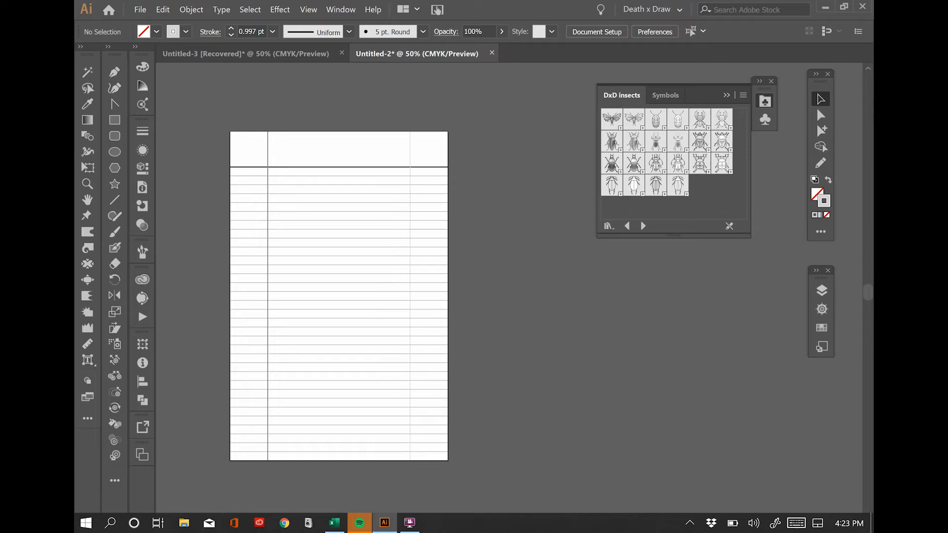
Step: Place Beetle 008v at the page's lower left, Bug 001 at the upper right and Beetle 002 at the lower right, and collapse the symbol library
drag(677, 187, 271, 406)
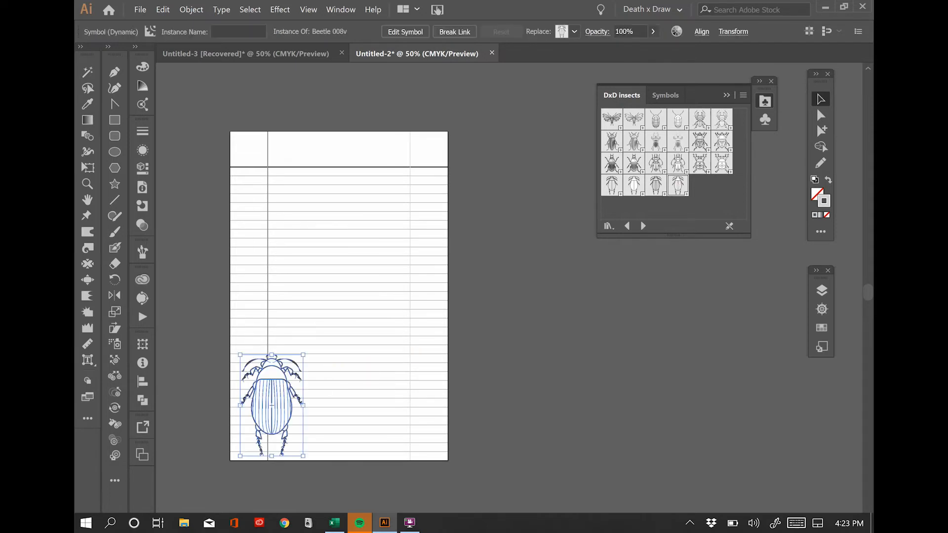
drag(678, 121, 398, 216)
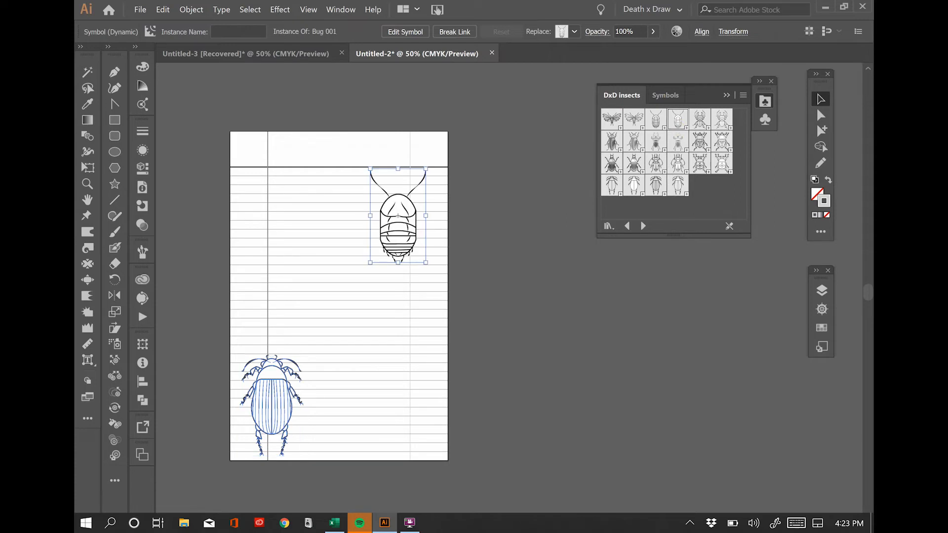
click(633, 142)
drag(634, 141, 404, 348)
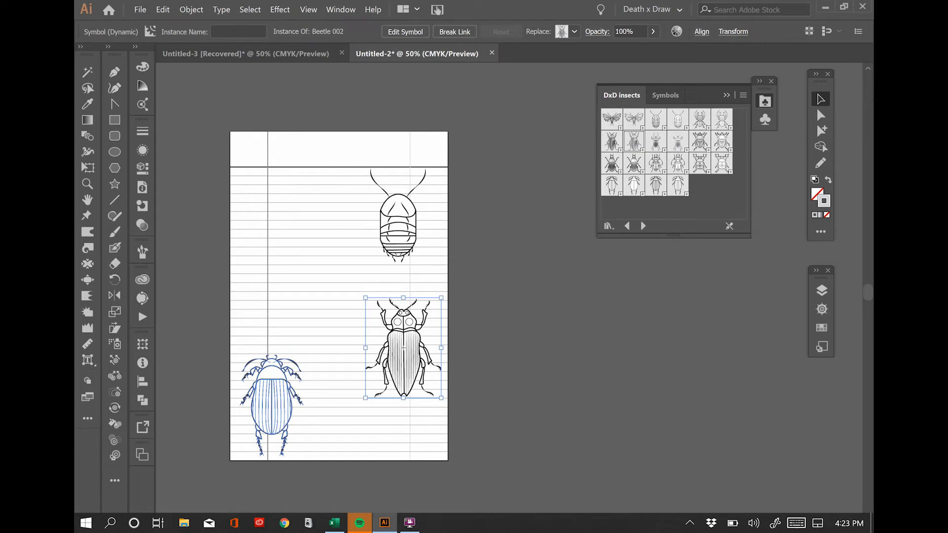
click(727, 95)
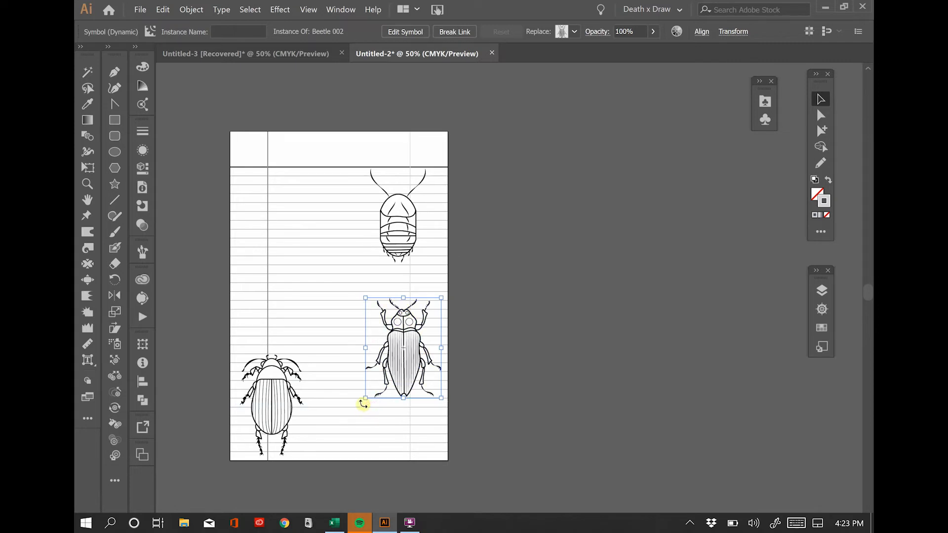
Step: Rotate the Beetle 002 symbol counterclockwise to a diagonal angle and move it down and left, inside the page's lower right area
drag(363, 404, 400, 412)
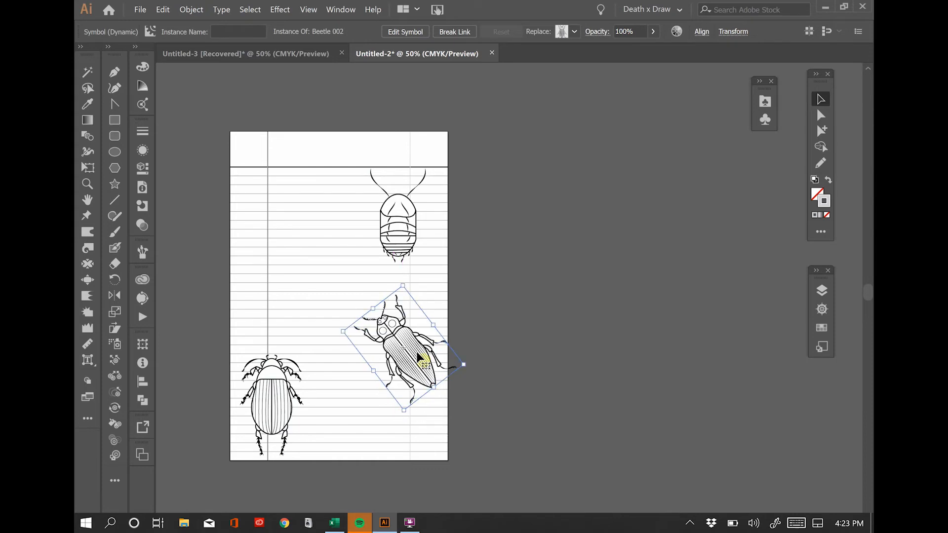
drag(413, 350, 389, 387)
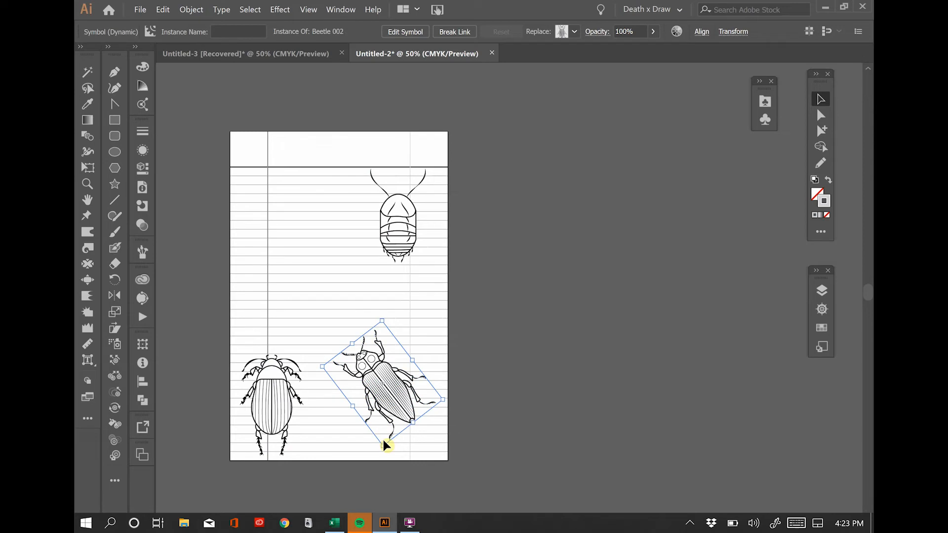
Step: Scale down the Beetle 002 symbol proportionally and add an even smaller copy of it above and to its right
key(shift)
drag(383, 445, 383, 430)
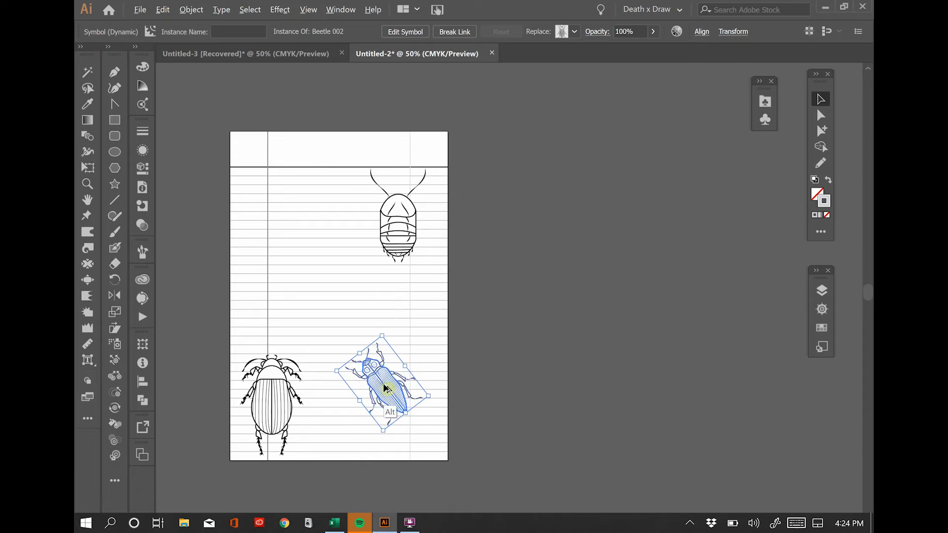
key(alt)
drag(387, 379, 419, 328)
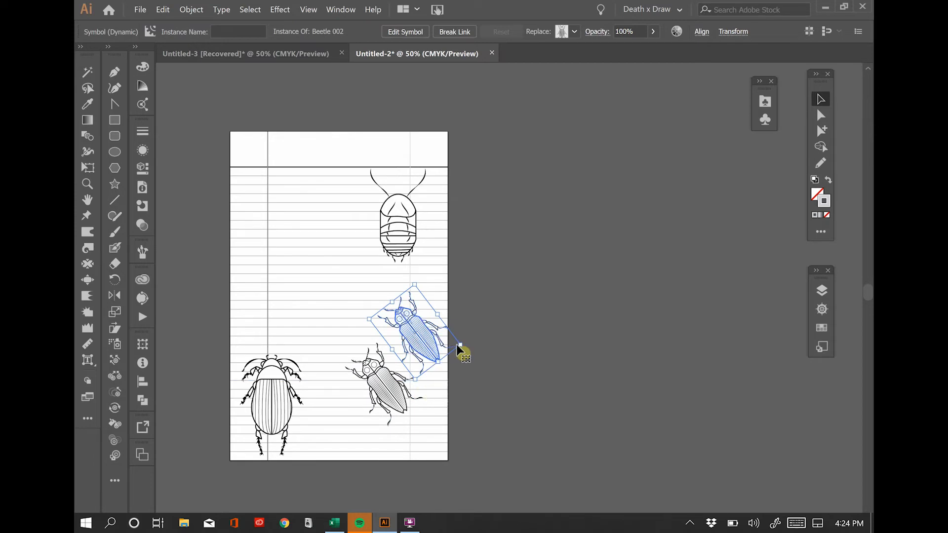
key(shift)
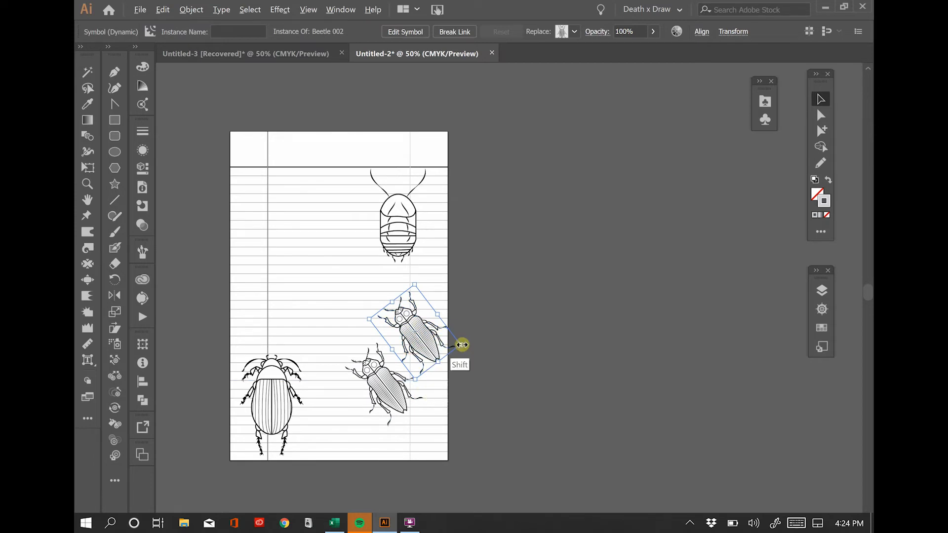
drag(460, 345, 453, 343)
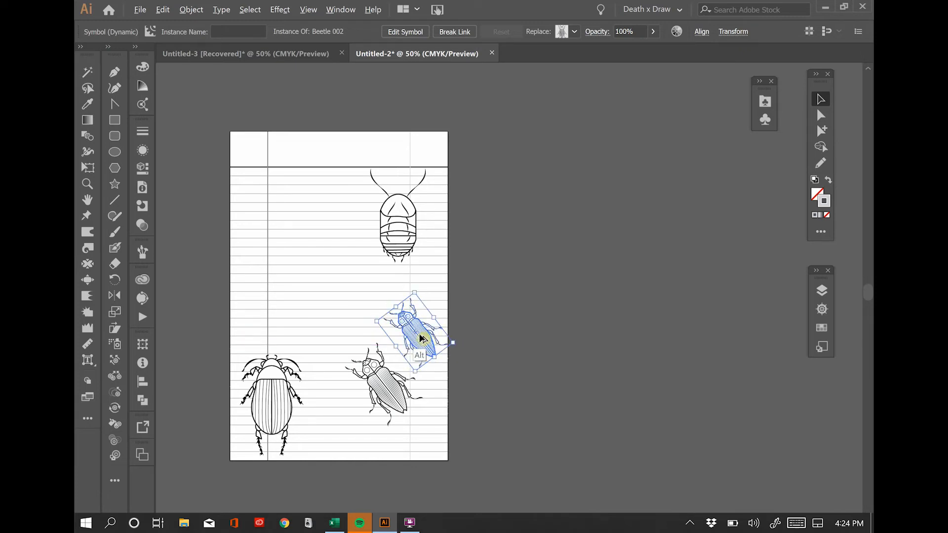
Step: Copy the small beetle to the lower left of the large Beetle 002 and rotate the copy slightly clockwise
key(alt)
drag(423, 340, 352, 437)
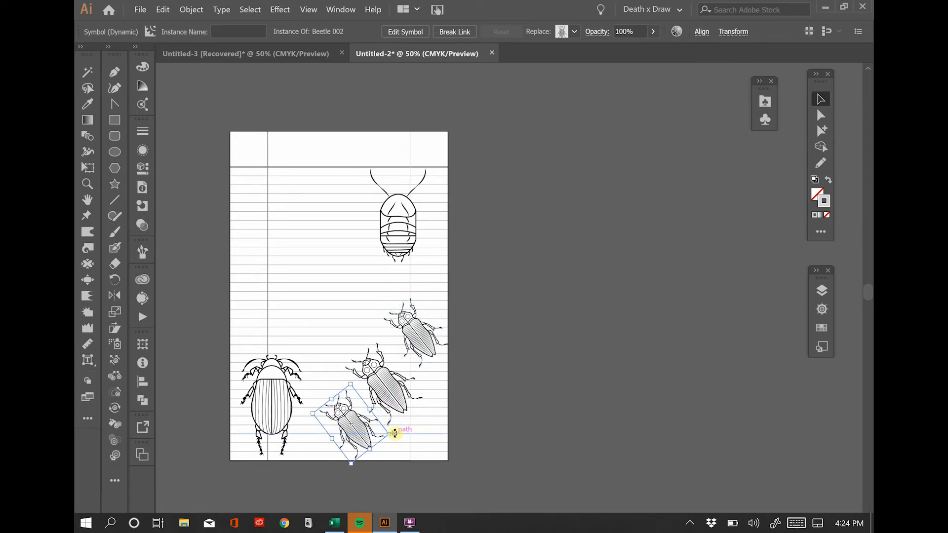
drag(395, 433, 388, 445)
Step: Rotate the upper-right small beetle further counterclockwise and reposition the three Beetle 002 symbols into a tighter cluster
click(421, 339)
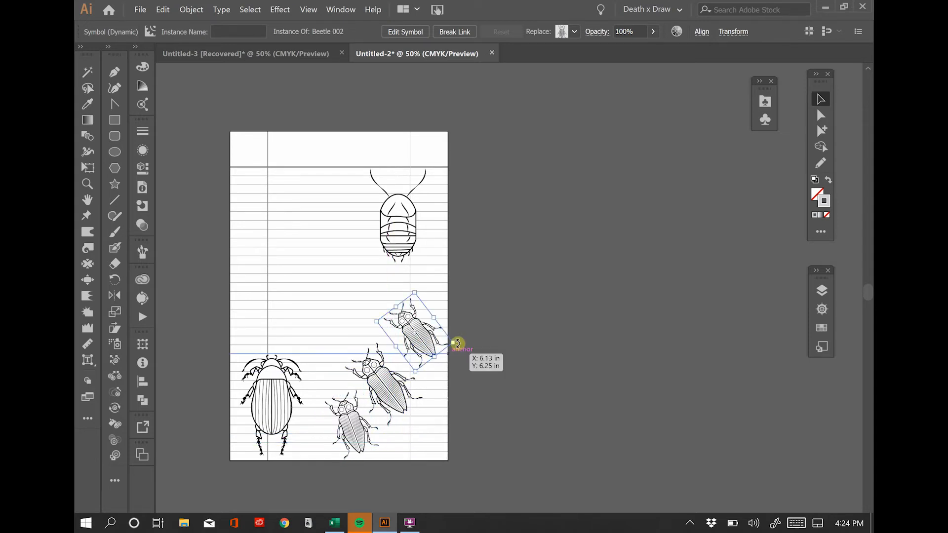
drag(461, 338, 434, 372)
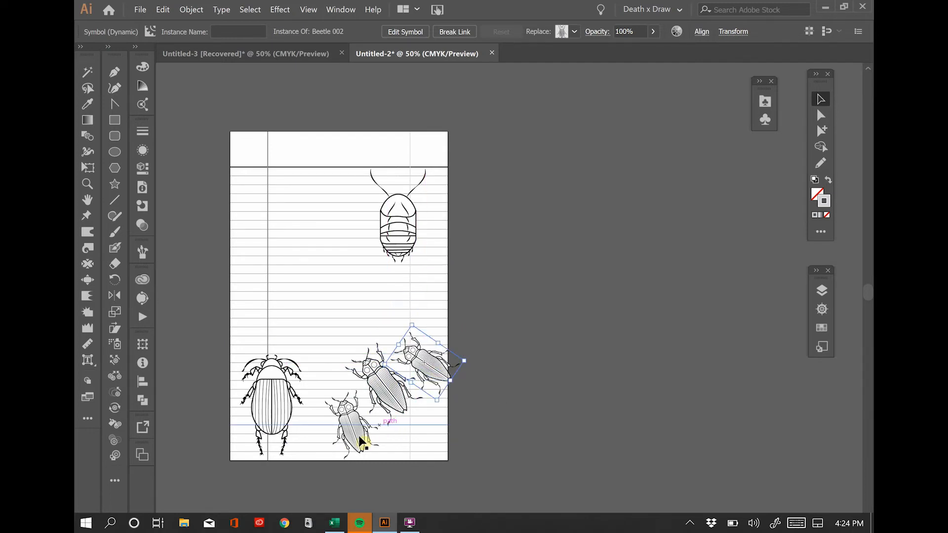
mouse_move(354, 423)
mouse_down()
mouse_move(369, 433)
mouse_move(353, 424)
mouse_up()
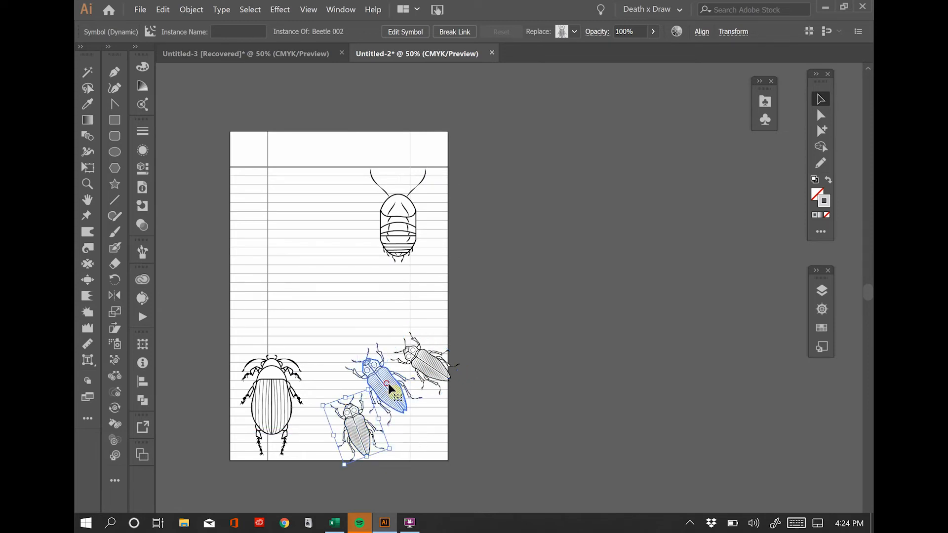
drag(389, 385, 384, 378)
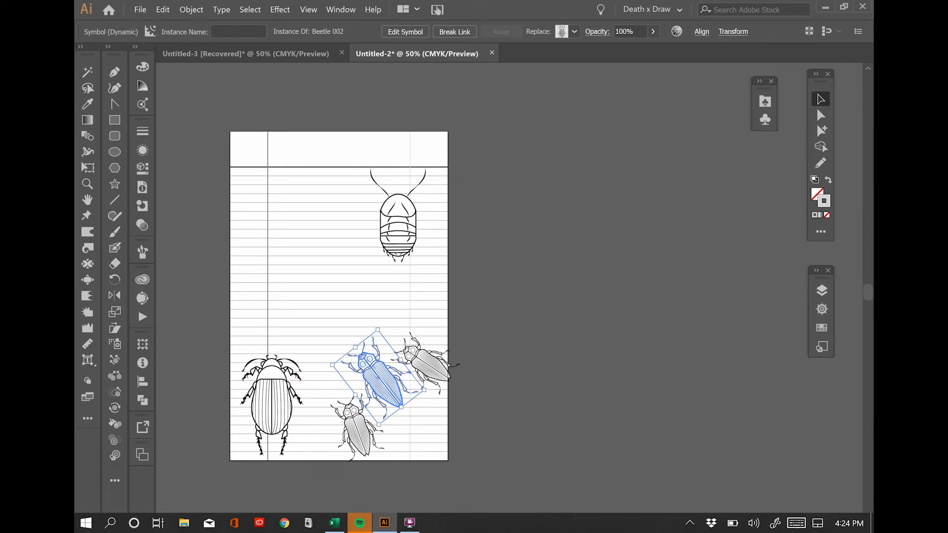
Step: Try to move the three Beetle 002 symbols together, slightly up and to the left
click(423, 368)
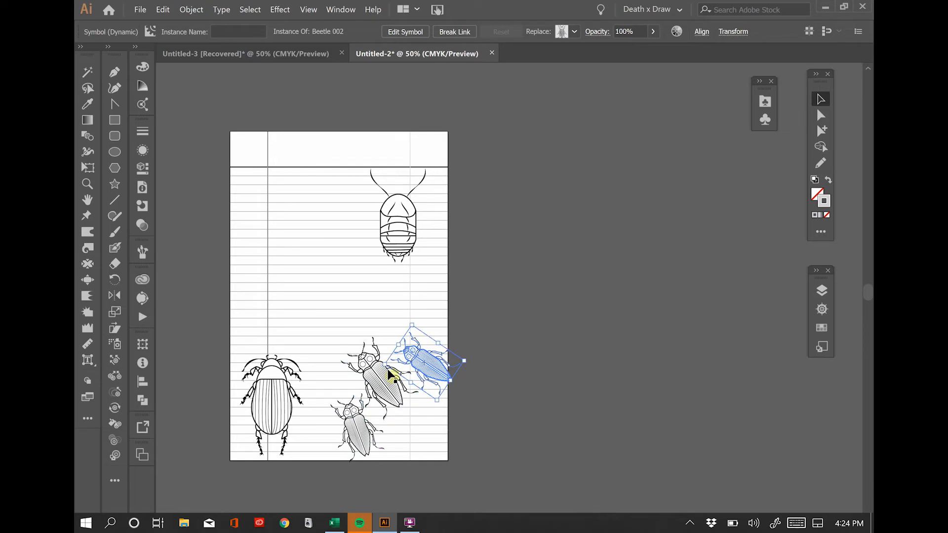
shift+click(375, 385)
shift+click(360, 424)
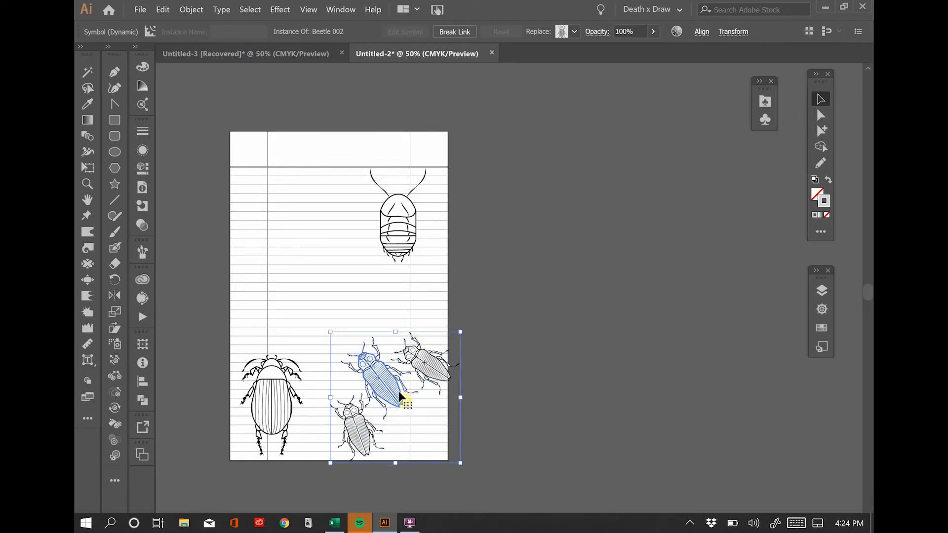
mouse_move(407, 408)
mouse_down()
mouse_move(400, 379)
mouse_move(401, 399)
mouse_up()
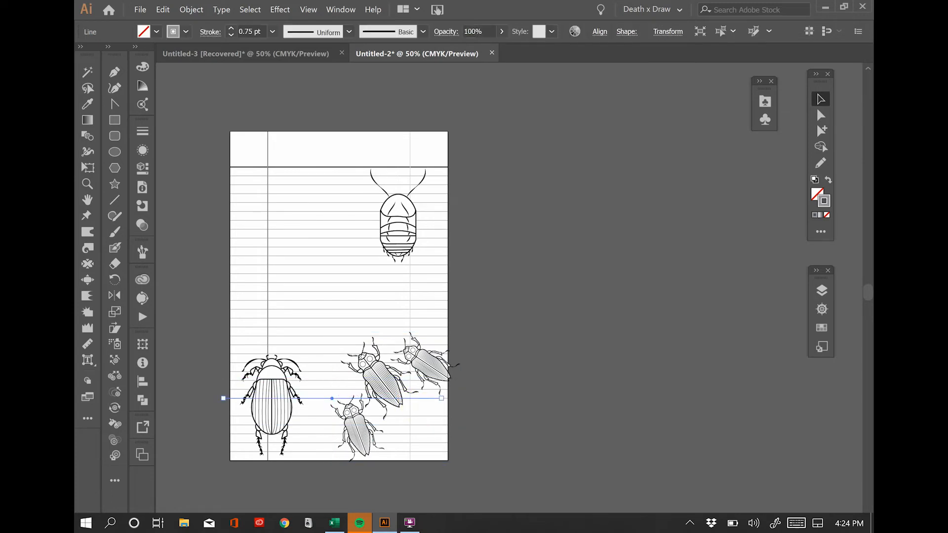
Step: Scale the three Beetle 002 symbols down slightly as a group and place them inside the page's lower right corner
click(356, 437)
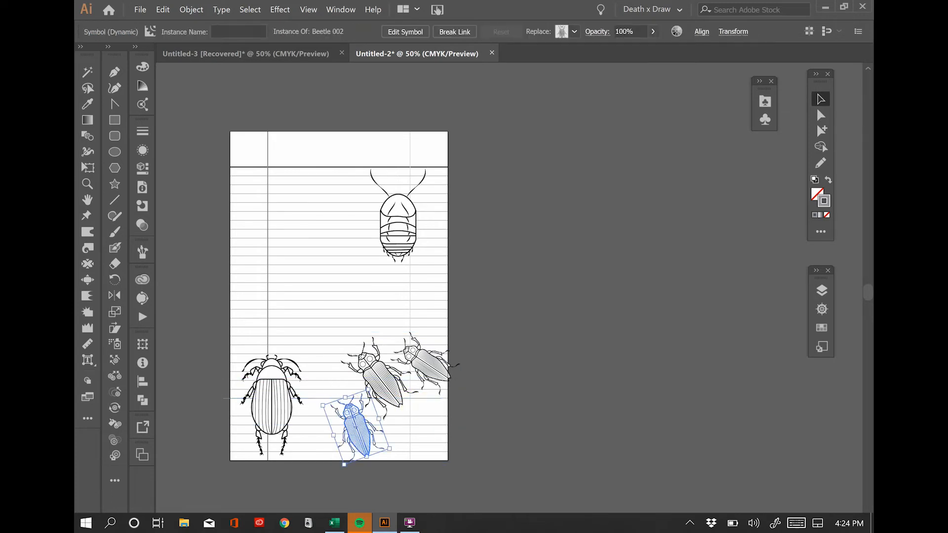
shift+click(390, 385)
shift+click(425, 363)
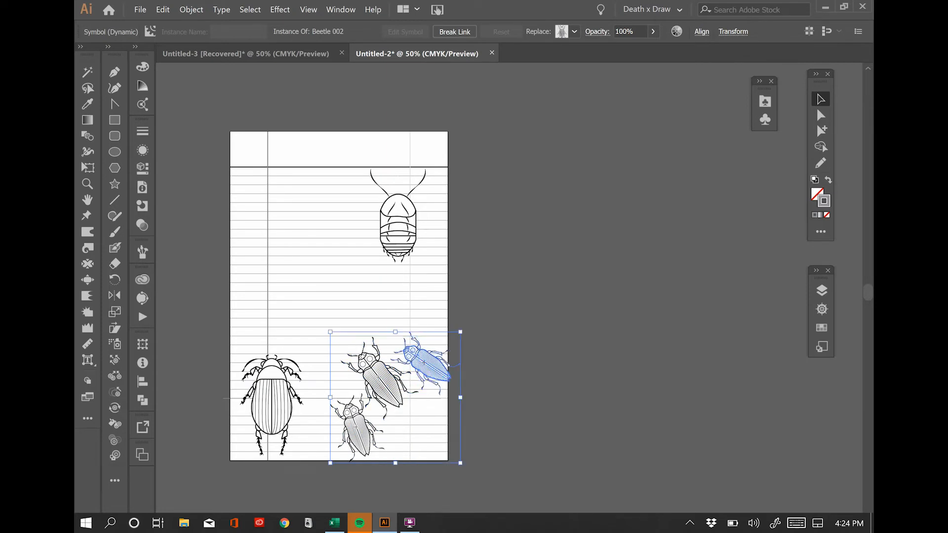
drag(423, 364, 423, 358)
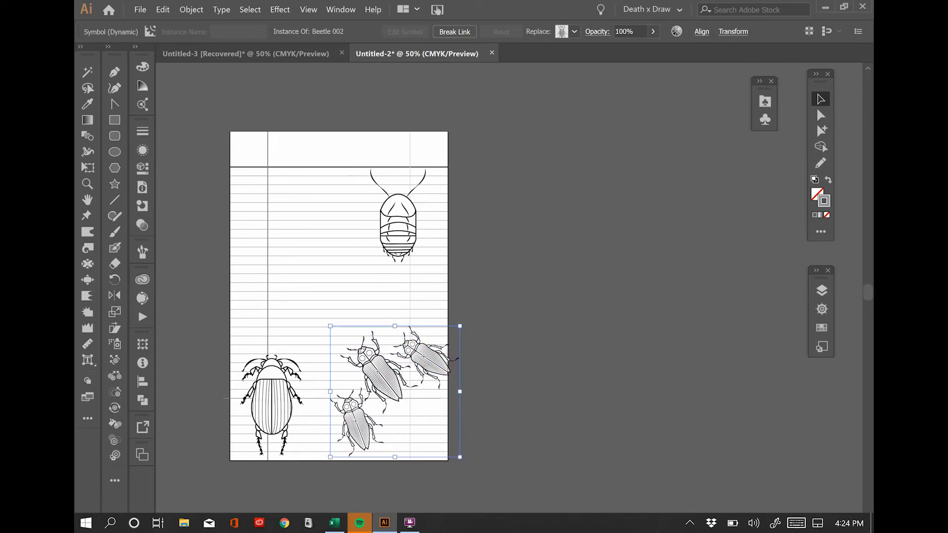
key(shift+Left)
key(shift+Left)
key(shift+Left)
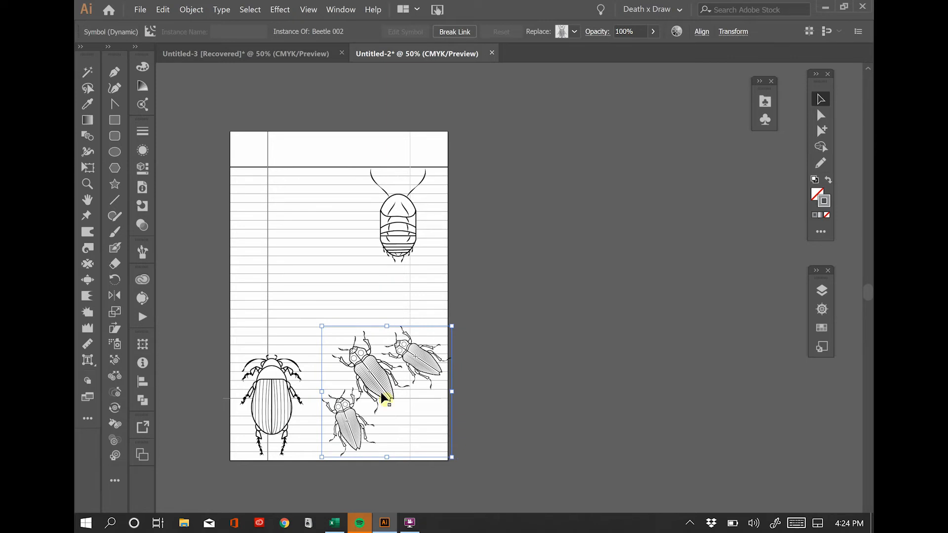
drag(383, 397, 377, 376)
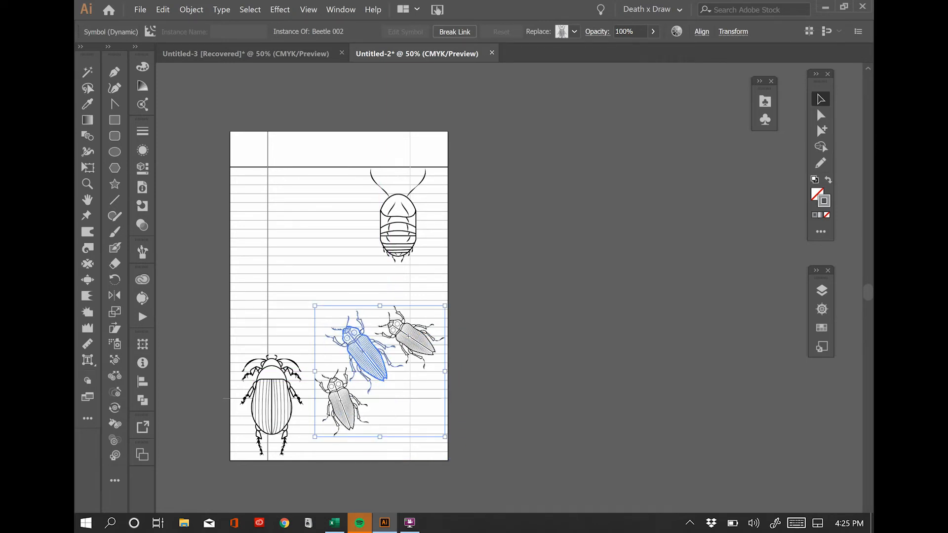
drag(445, 306, 435, 315)
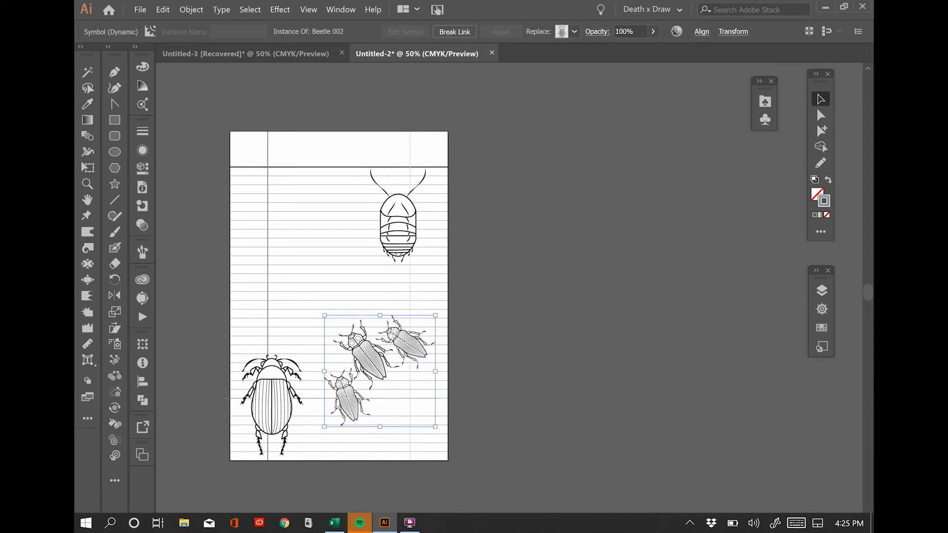
drag(374, 366, 385, 396)
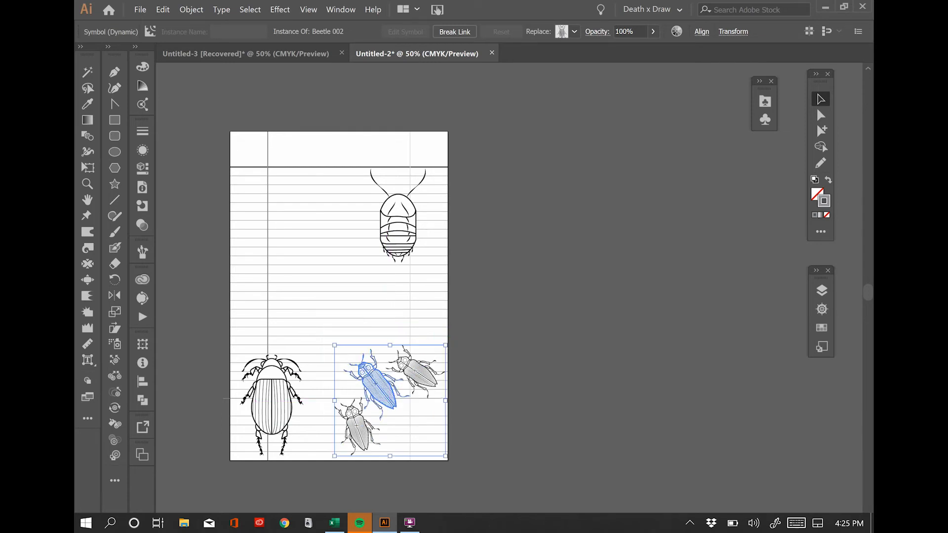
Step: Try shrinking the Beetle 008v symbol and moving it up the page, and undo both changes
click(277, 402)
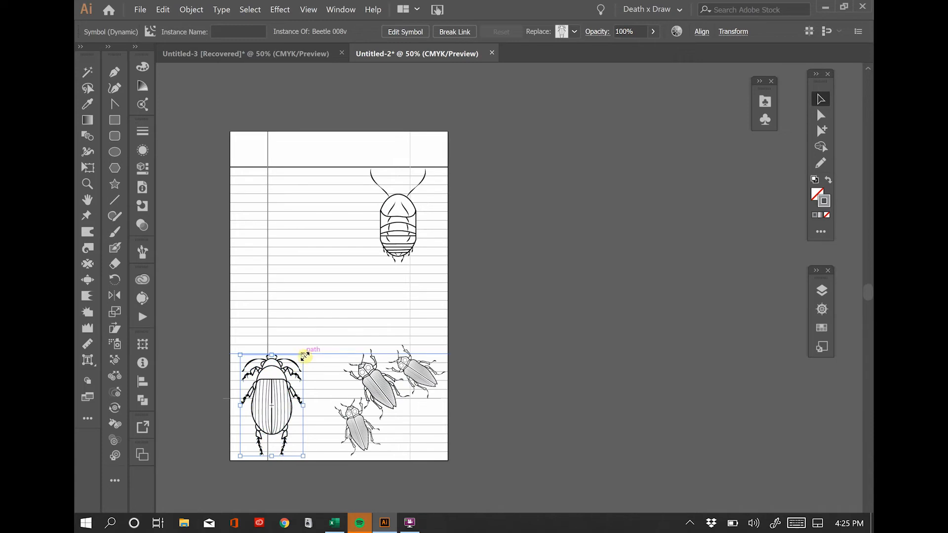
key(shift)
mouse_move(302, 357)
mouse_down()
mouse_move(285, 388)
mouse_move(294, 370)
mouse_up()
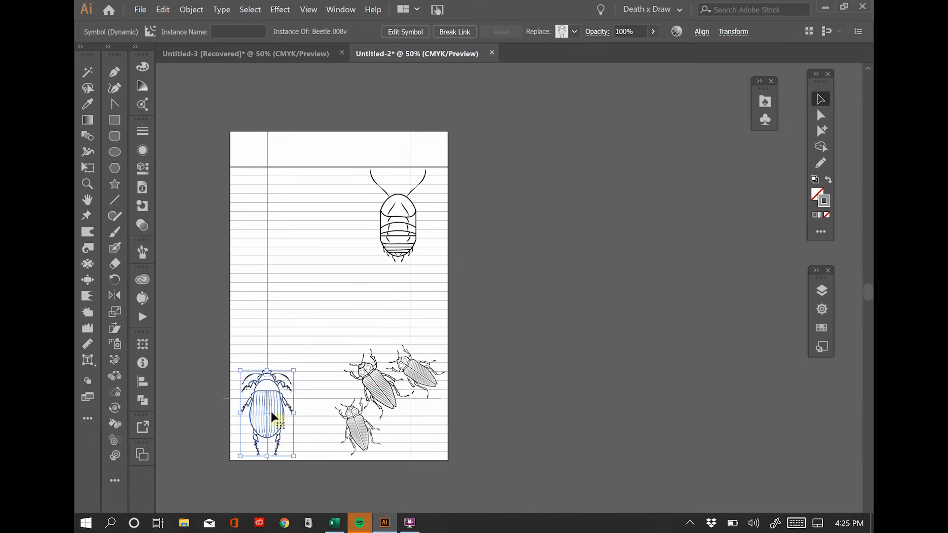
drag(269, 410, 274, 368)
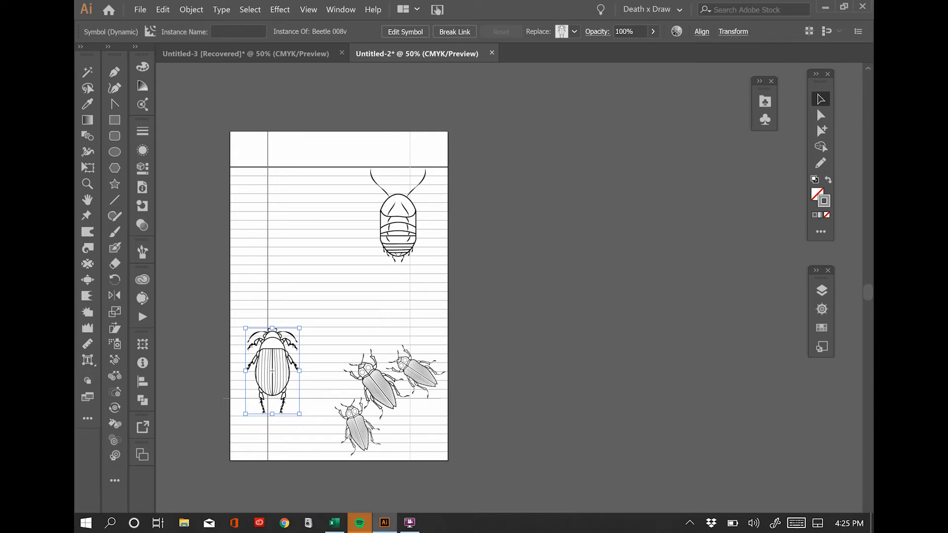
key(ctrl+shift+a)
key(ctrl+z)
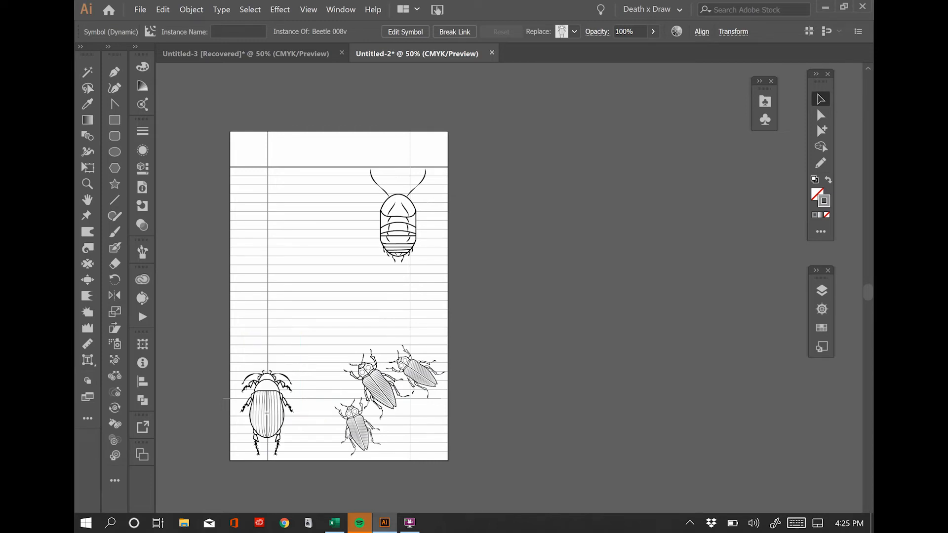
key(ctrl+z)
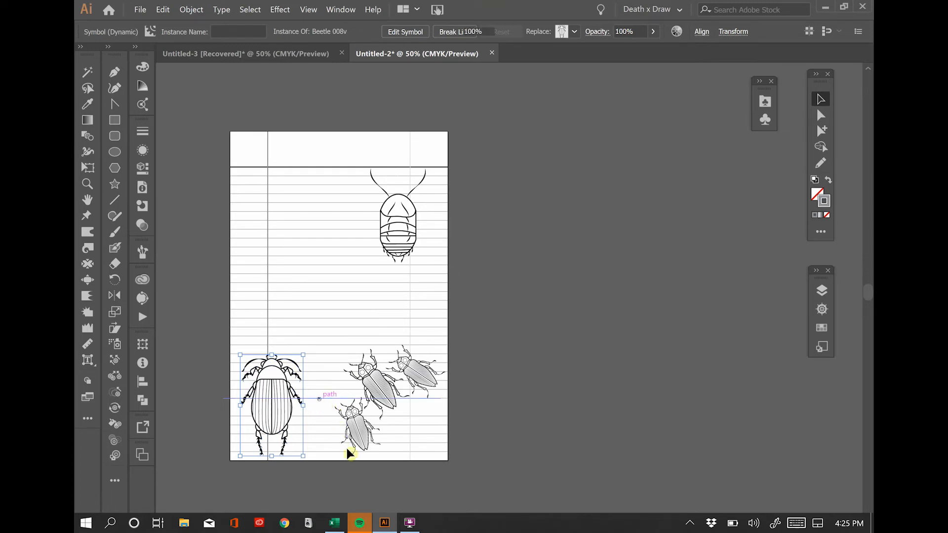
Step: Copy the shifted ruled line between the beetles with the Move command, using 0 in horizontal and 0.25 in vertical
click(331, 398)
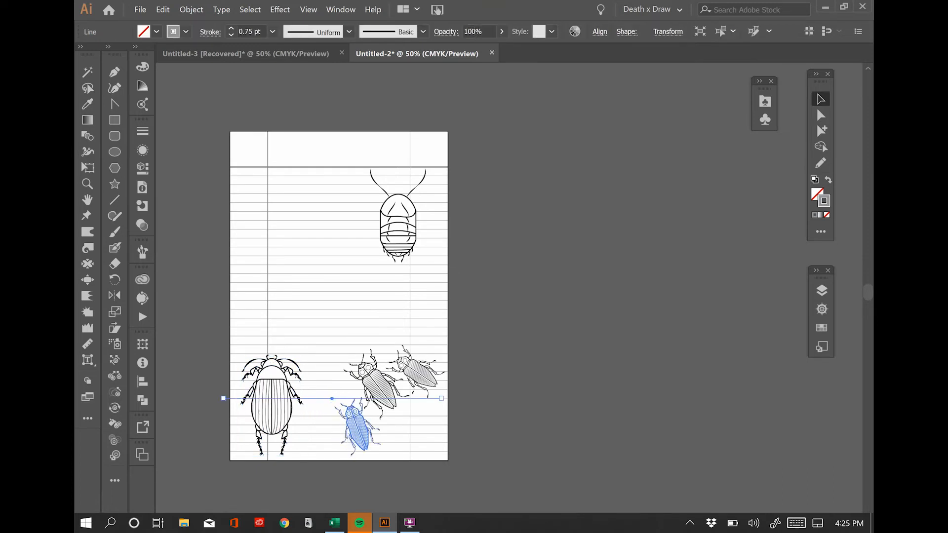
click(191, 9)
mouse_move(202, 23)
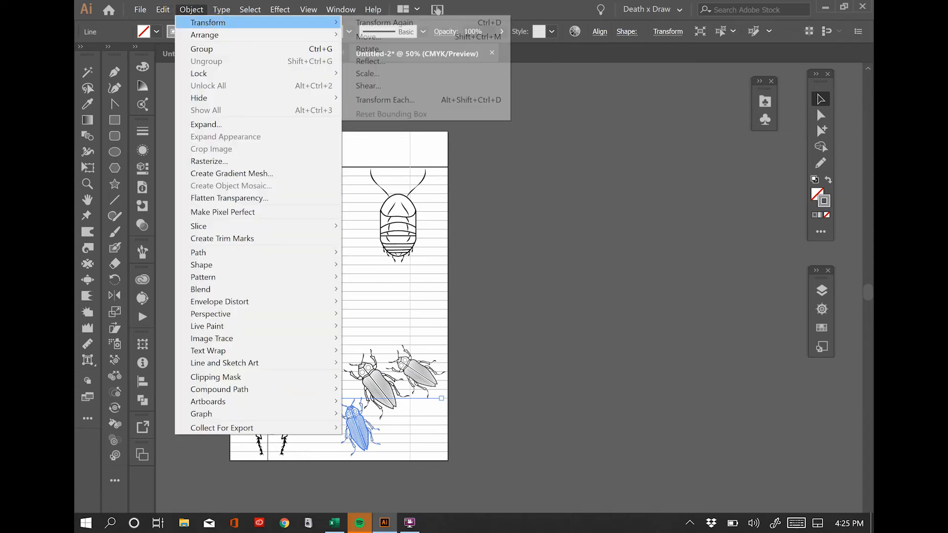
click(369, 36)
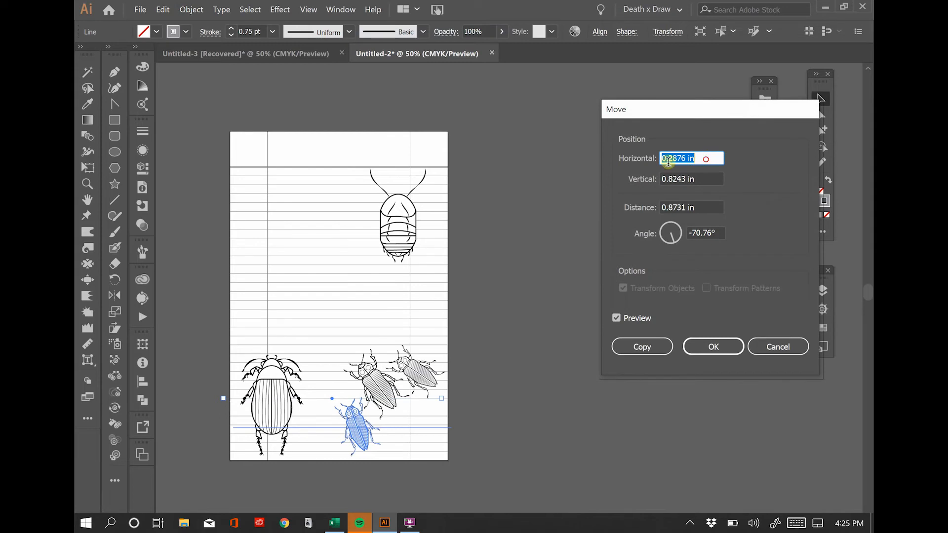
text(0)
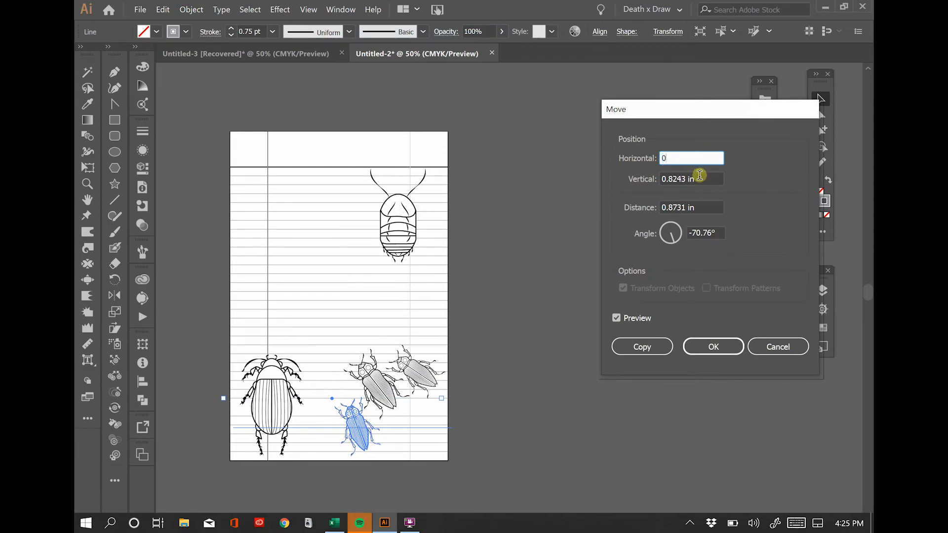
key(Tab)
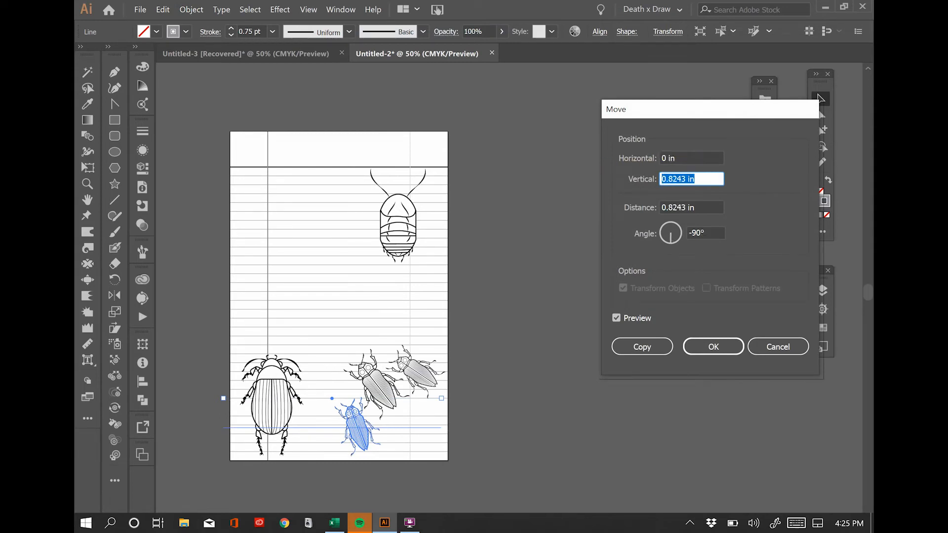
text(.25)
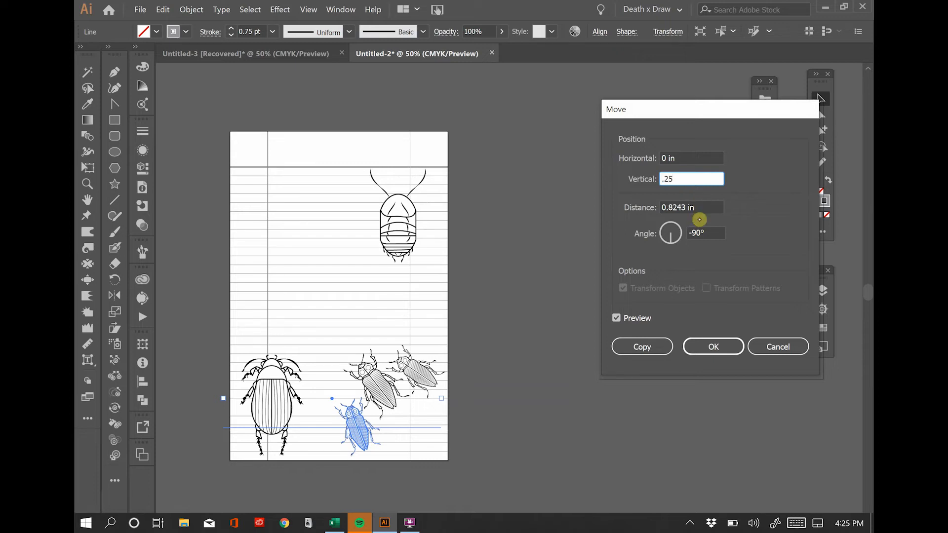
key(Tab)
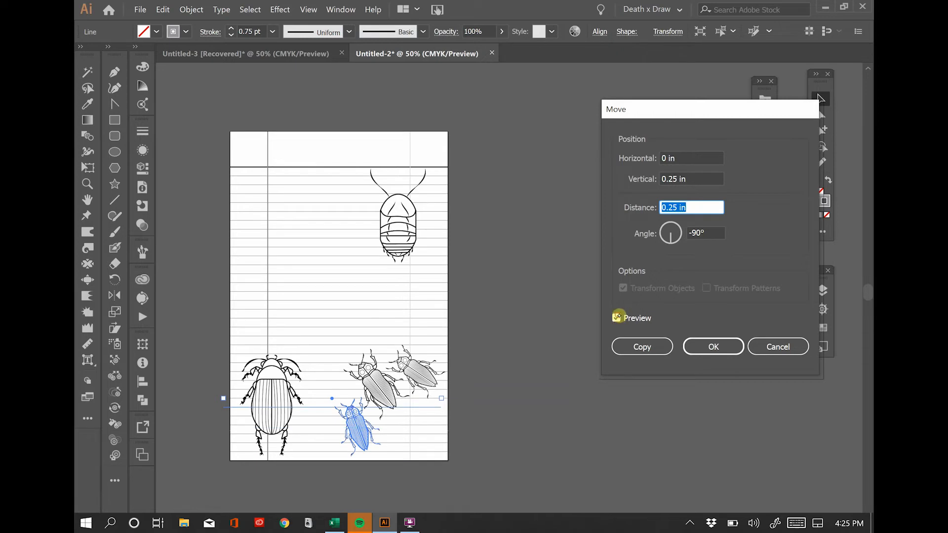
click(616, 317)
click(618, 316)
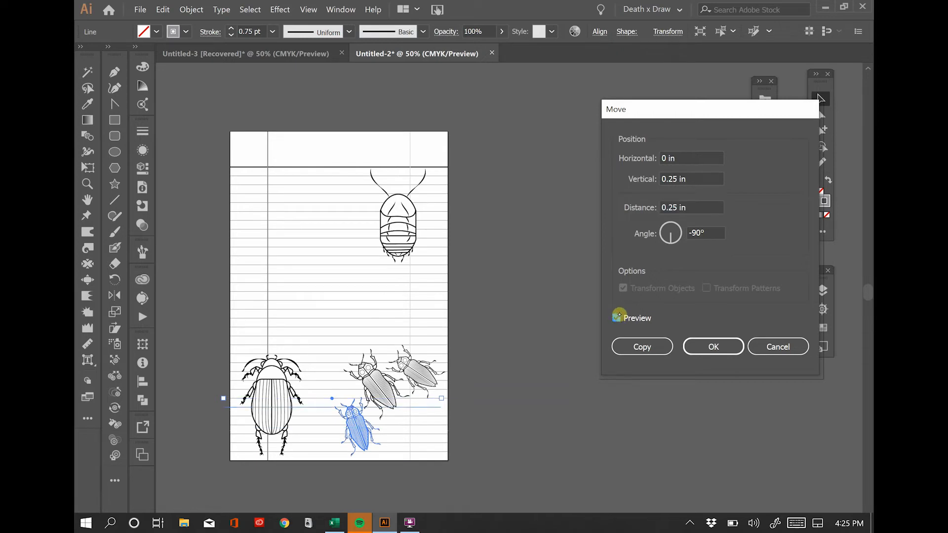
click(617, 317)
click(642, 345)
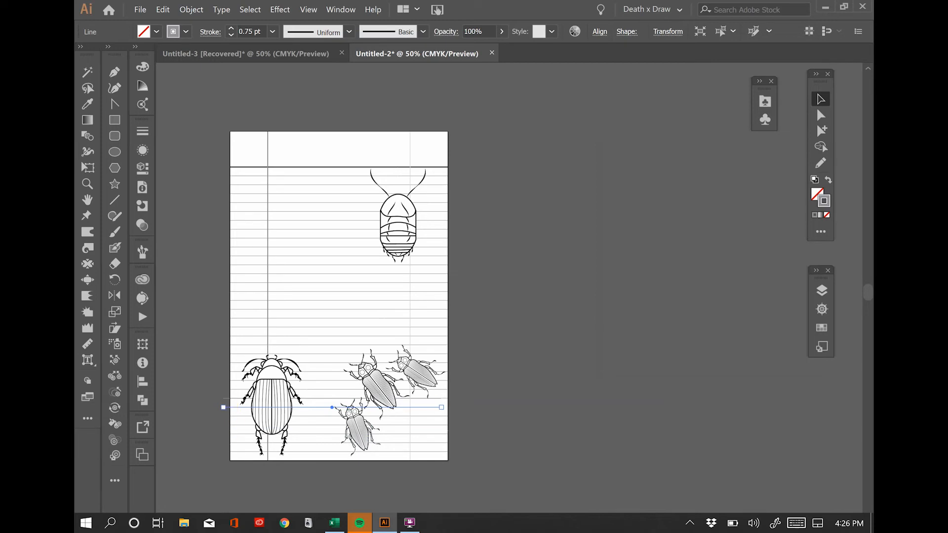
Step: Align the upper of the two shifted ruled lines between the beetles with the page edge by setting its X position to 0 in
click(323, 399)
key(Right)
key(Right)
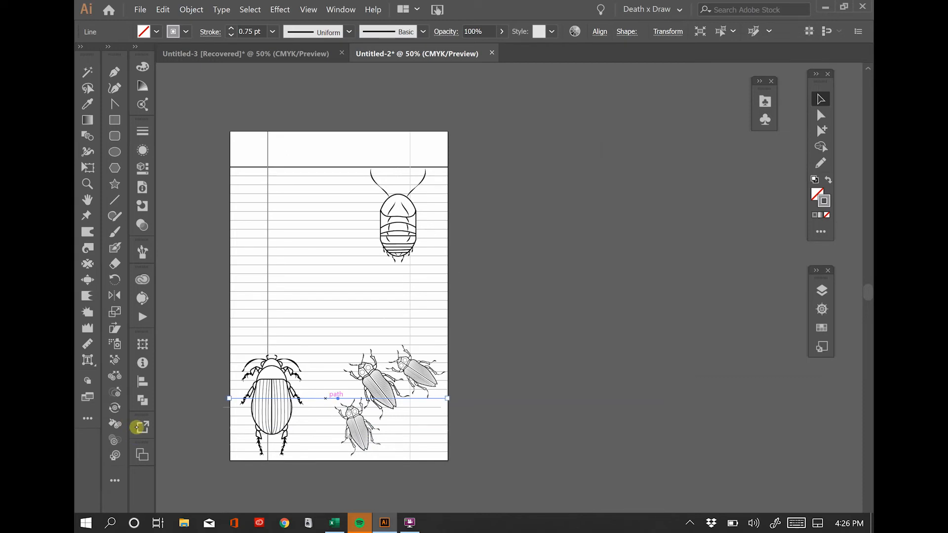
click(142, 344)
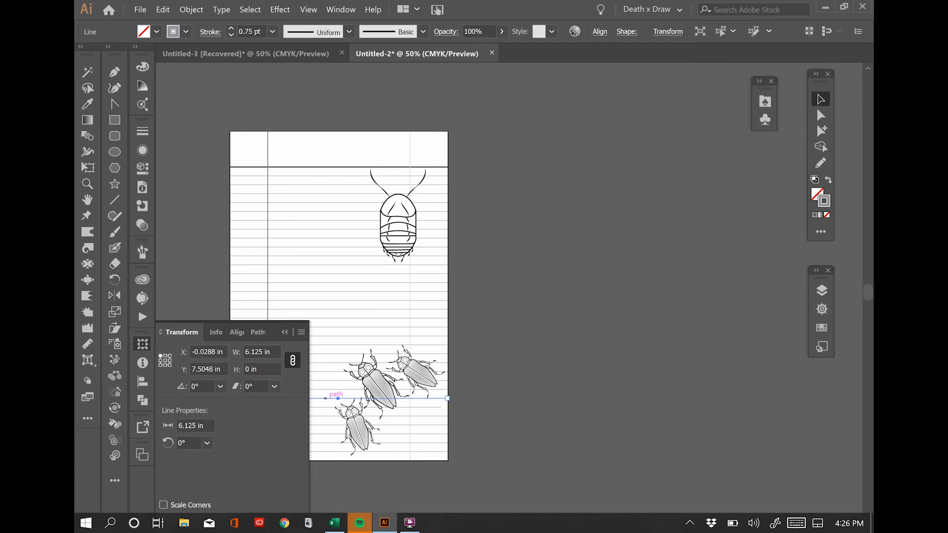
click(191, 352)
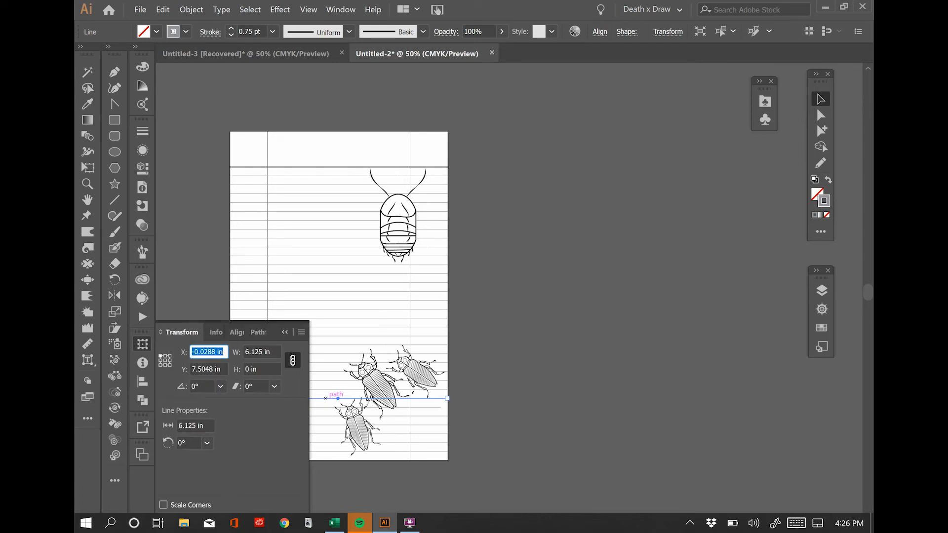
text(0)
key(Return)
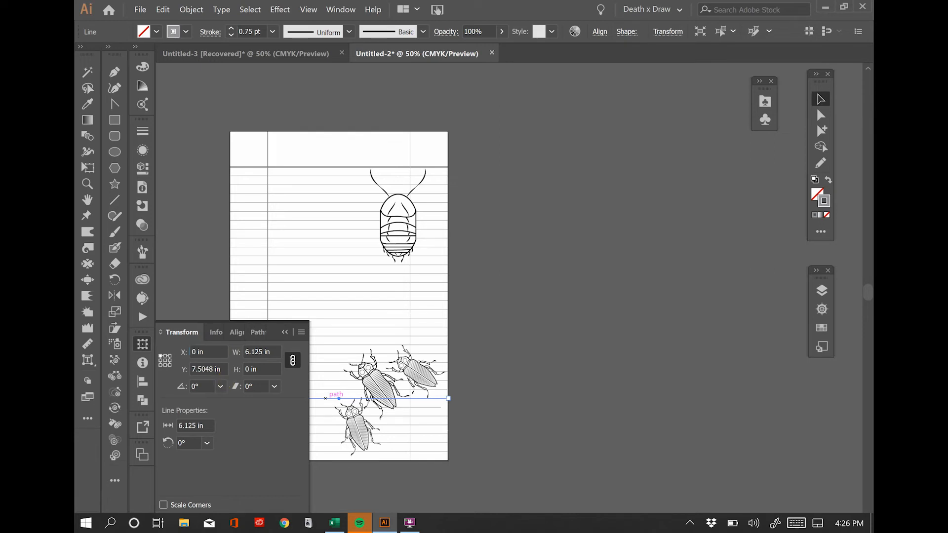
Step: Set the X position of the remaining shifted ruled line, one row further down, to 0 in
click(428, 408)
click(181, 352)
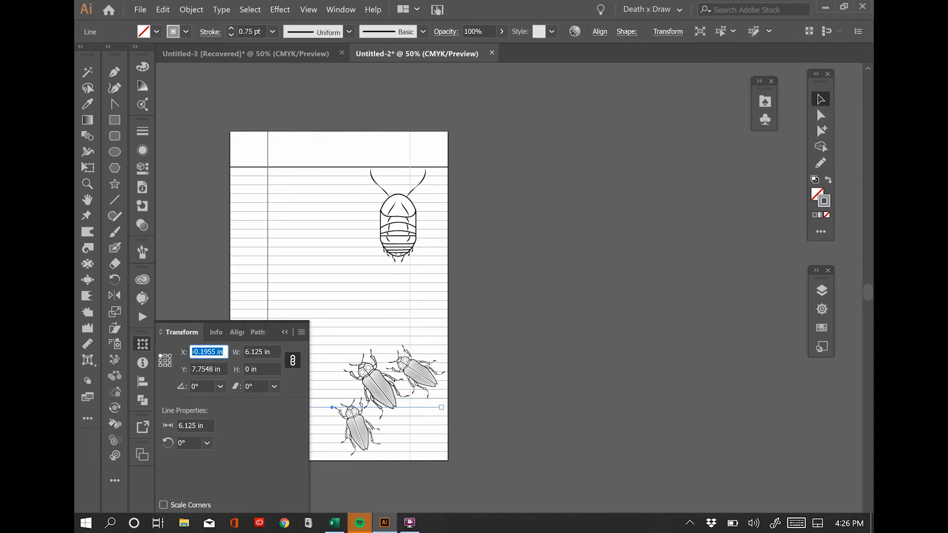
text(0)
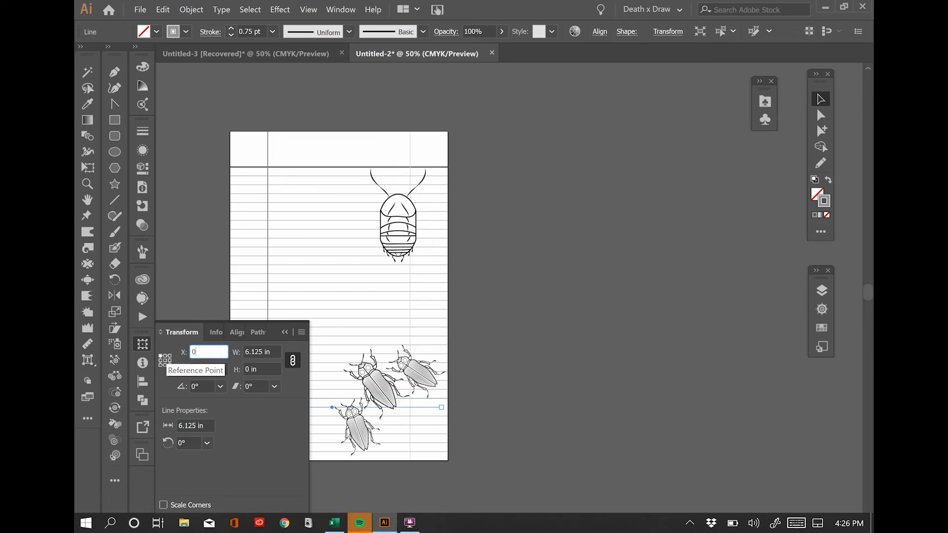
key(Return)
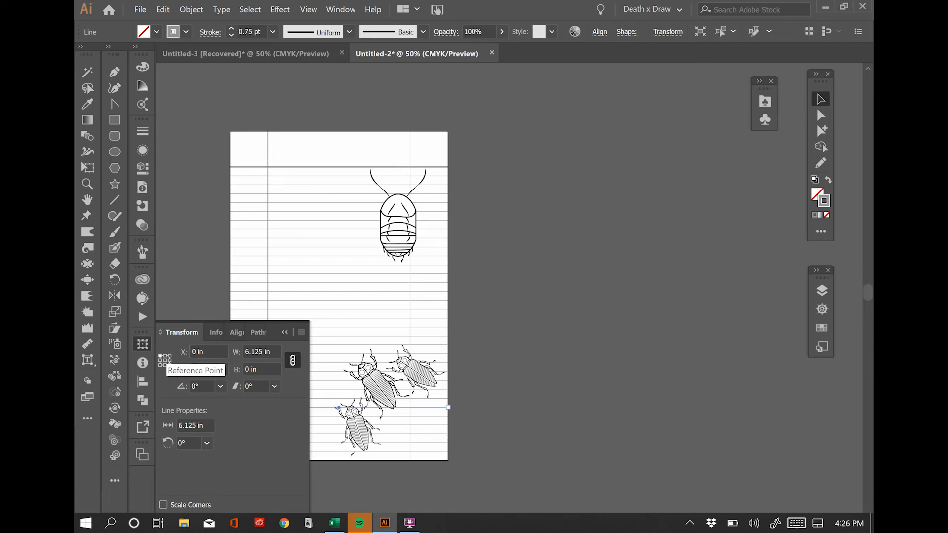
click(285, 332)
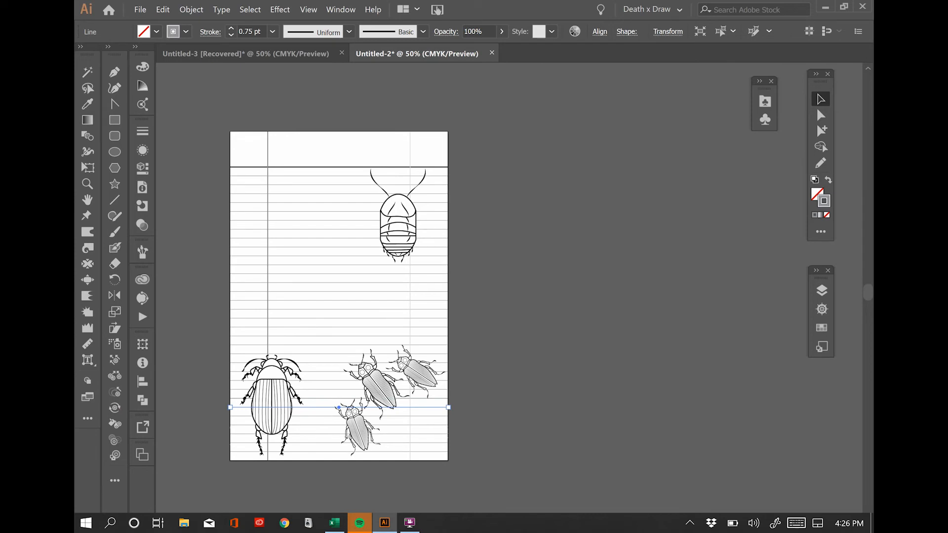
Step: Scale the Beetle 008v symbol down proportionally and place it slightly higher on the vertical margin line
click(271, 395)
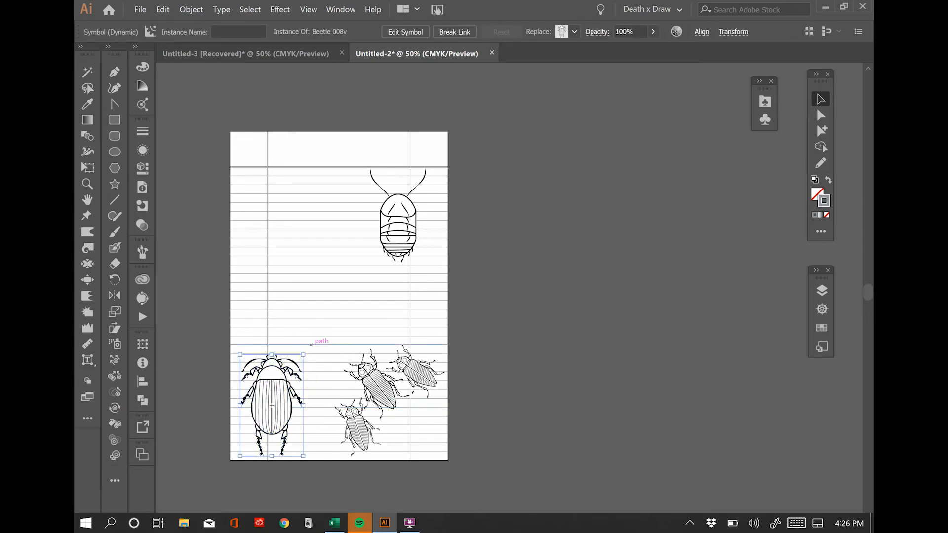
key(alt+shift)
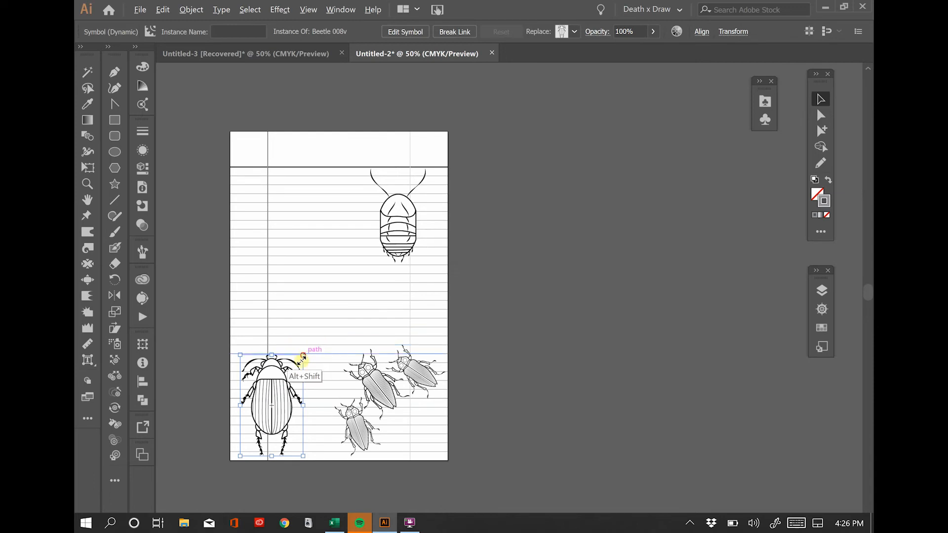
drag(303, 356, 270, 351)
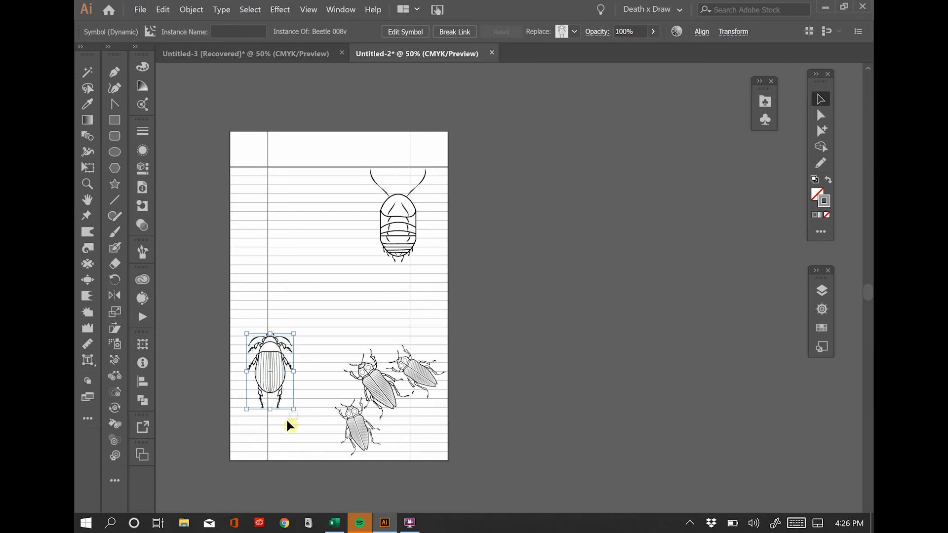
Step: Tilt the Beetle 008v symbol slightly clockwise and enlarge it a little
click(292, 416)
click(289, 386)
drag(294, 415, 286, 421)
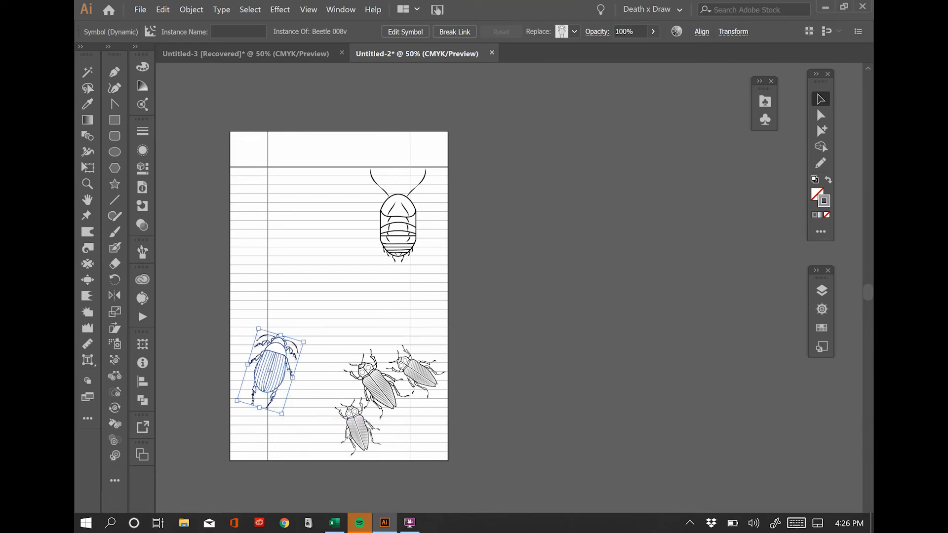
drag(304, 340, 310, 336)
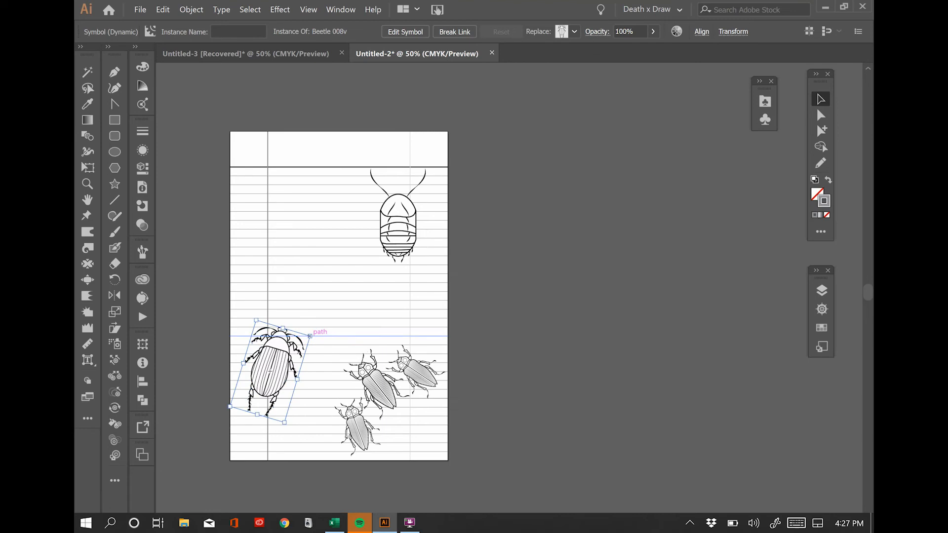
Step: Rotate the Bug 001 symbol so that its head points down toward the lower left
click(385, 244)
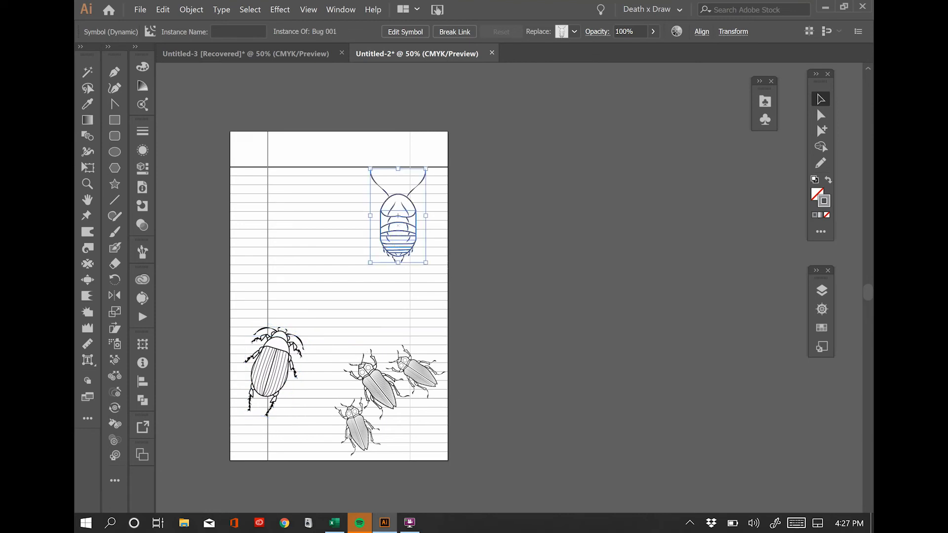
click(368, 158)
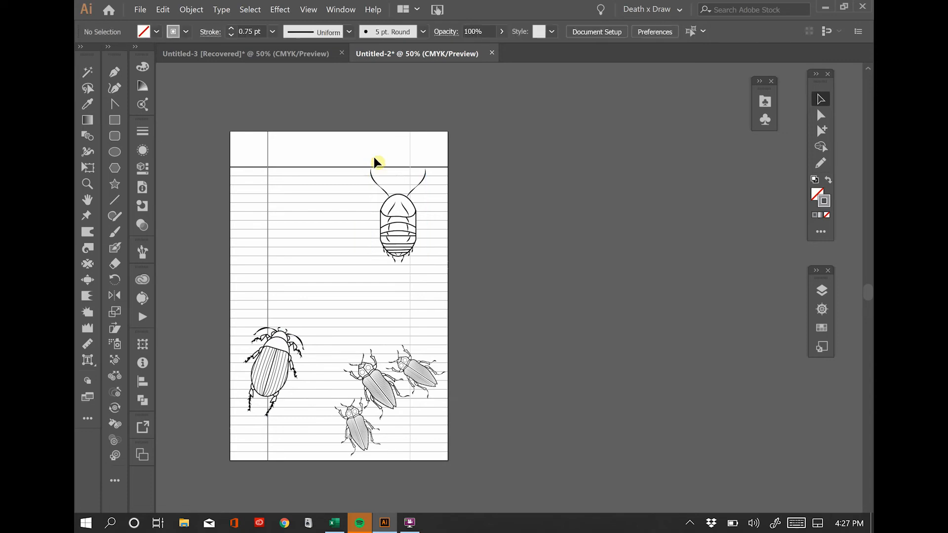
click(398, 211)
mouse_move(431, 161)
mouse_down()
mouse_move(394, 173)
mouse_move(347, 237)
mouse_up()
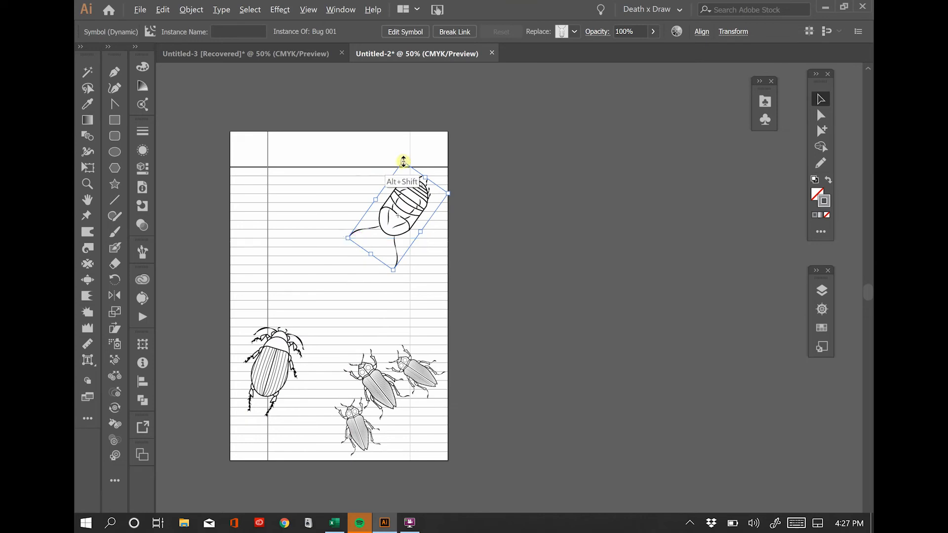
Step: Scale the Bug 001 symbol down, duplicate it just below and to the right, and make the copy slightly smaller
drag(402, 162, 407, 264)
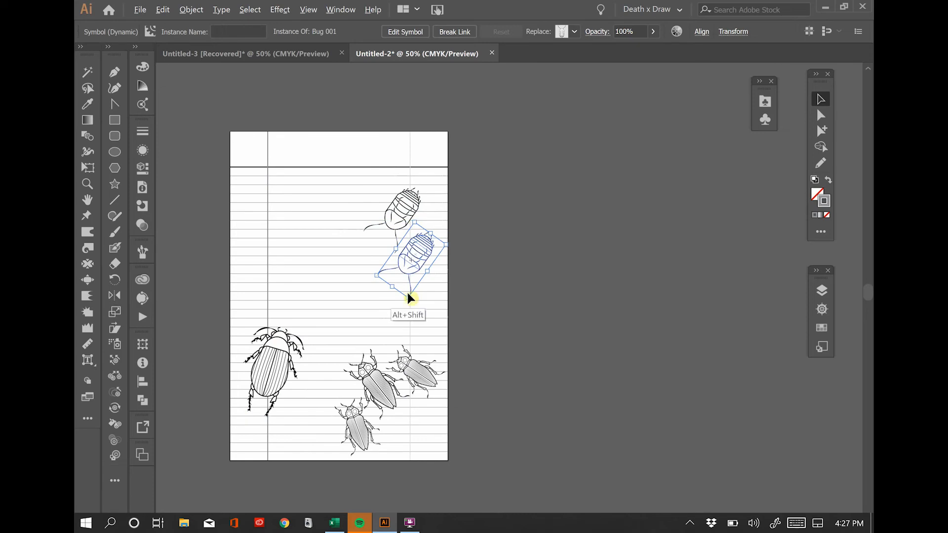
drag(408, 295, 408, 291)
key(backslash)
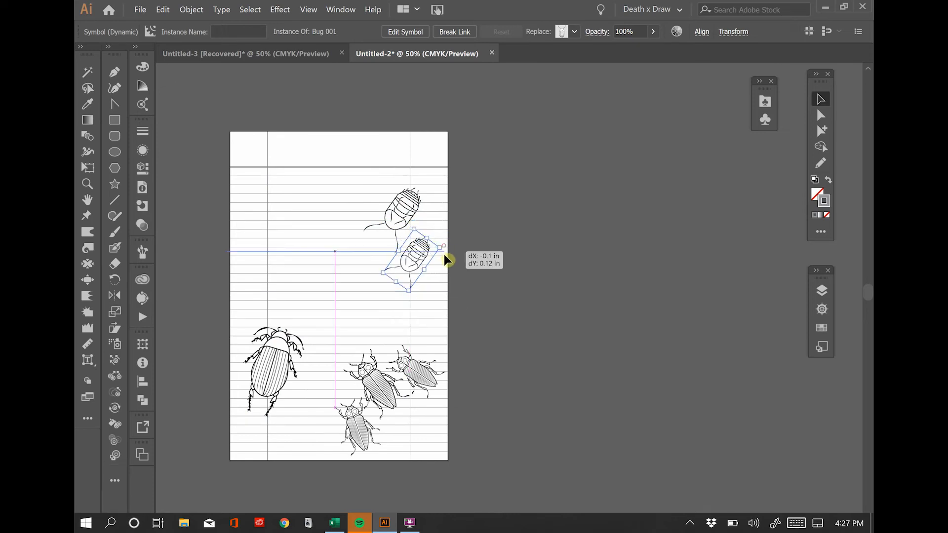
Step: Undo the accidental ruled line move and rotate the smaller Bug 001 copy clockwise toward horizontal
drag(444, 254, 227, 255)
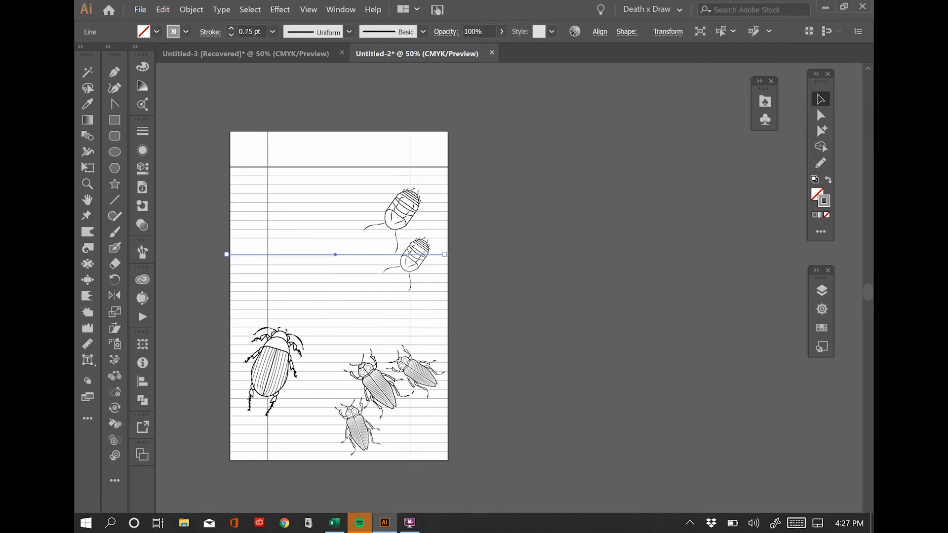
key(ctrl+z)
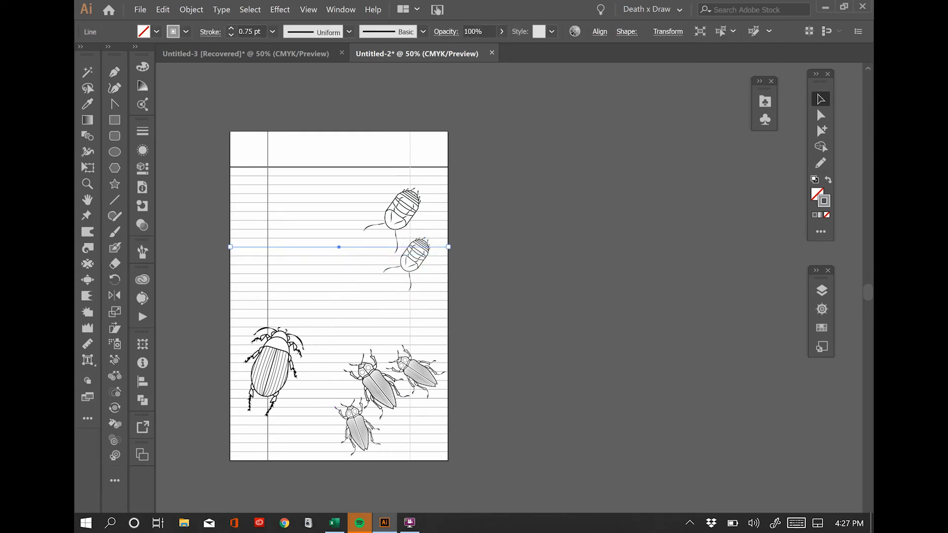
click(413, 258)
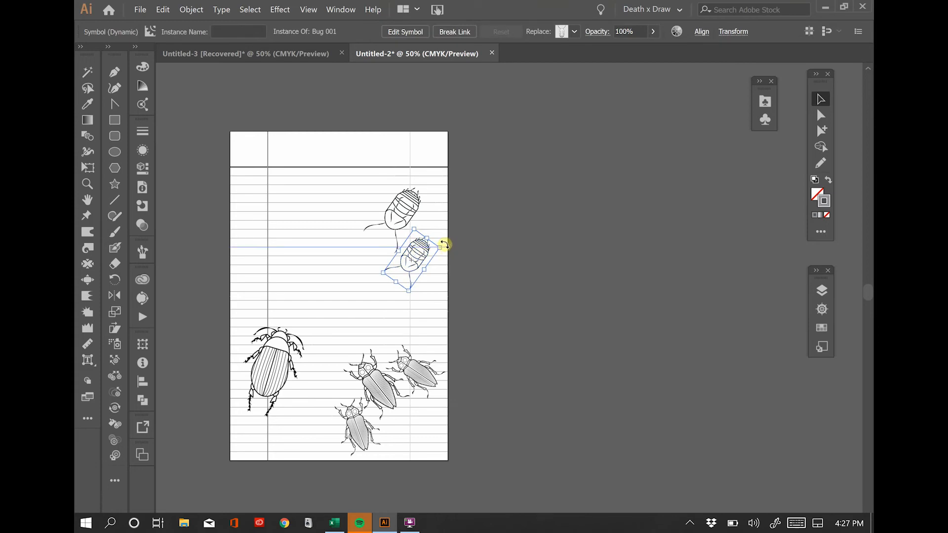
drag(444, 246, 418, 256)
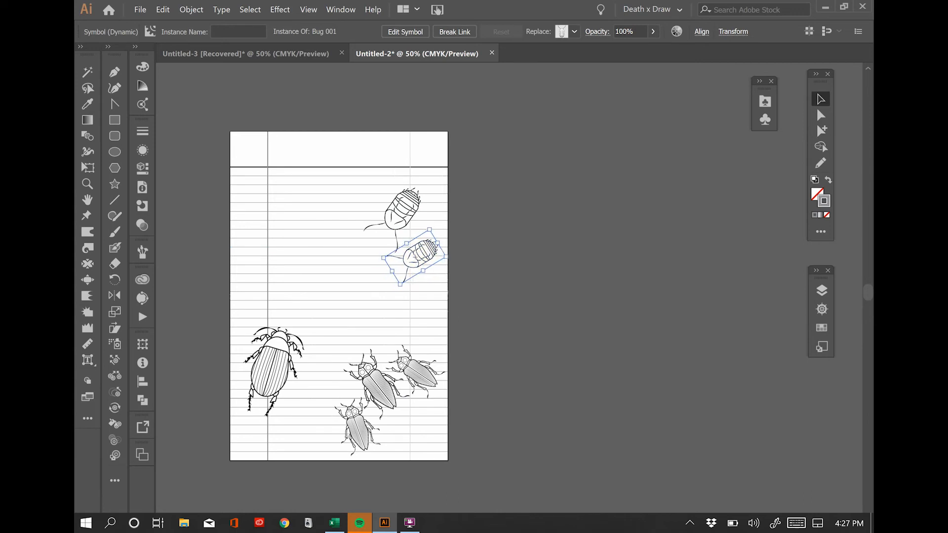
Step: Nudge the smaller Bug 001 copy right and up until it sits close beside the larger bug at the page edge
key(Right)
key(Right)
key(Right)
key(Right)
key(Right)
key(Right)
key(Right)
key(Right)
key(Right)
key(Right)
key(Right)
key(Right)
key(Right)
key(Right)
key(Right)
key(Right)
key(Up)
key(Up)
key(Up)
key(Up)
key(Up)
key(Up)
key(Up)
key(Up)
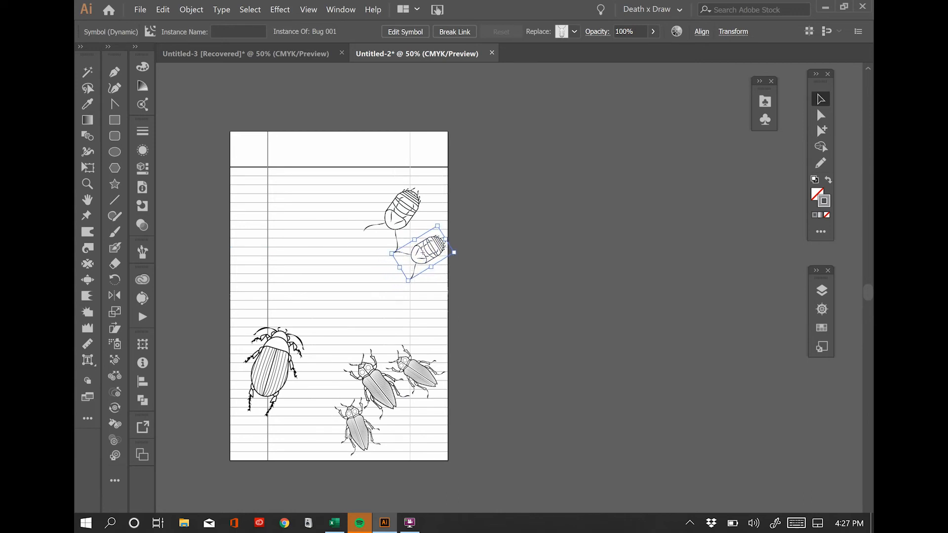
key(Up)
key(Up)
key(Up)
key(Up)
key(Up)
key(Up)
key(Up)
key(Up)
key(Up)
key(Up)
key(Up)
key(Up)
key(Up)
key(Up)
key(Up)
key(Up)
key(Up)
key(Up)
key(Up)
key(Up)
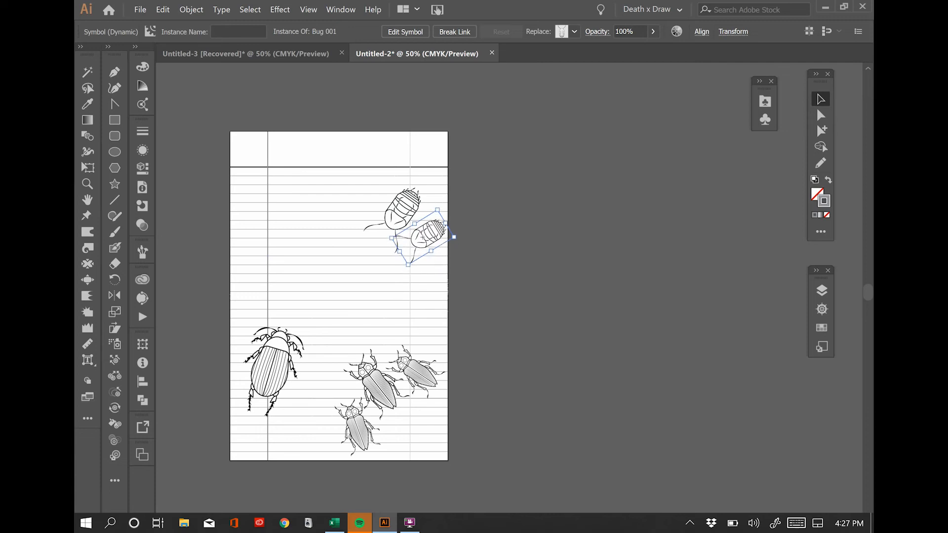
Step: Select both Bug 001 symbols and nudge them left together, away from the page's right edge
click(397, 215)
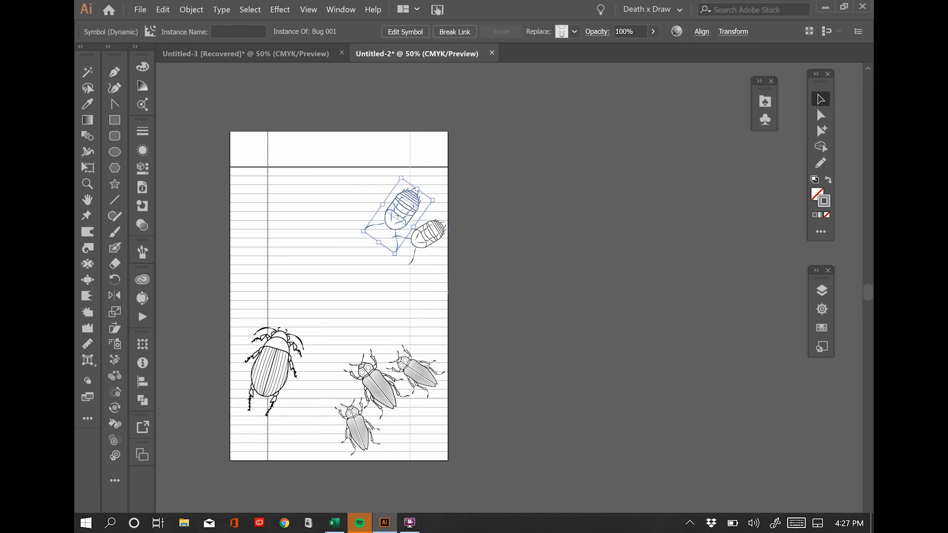
shift+click(426, 243)
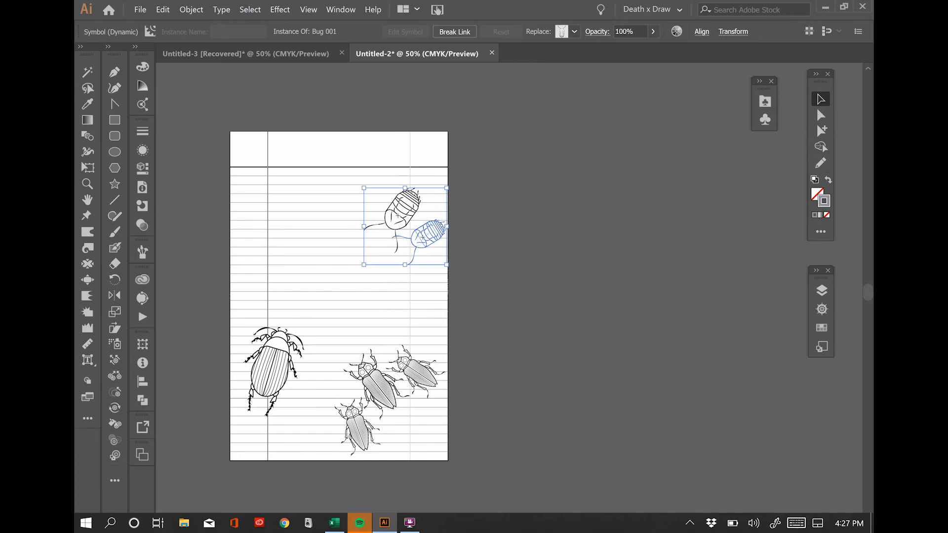
key(Left)
key(Left)
key(Left)
key(Left)
key(Left)
key(Left)
key(Left)
key(Left)
key(Left)
key(Left)
key(Left)
key(Left)
key(Left)
key(Left)
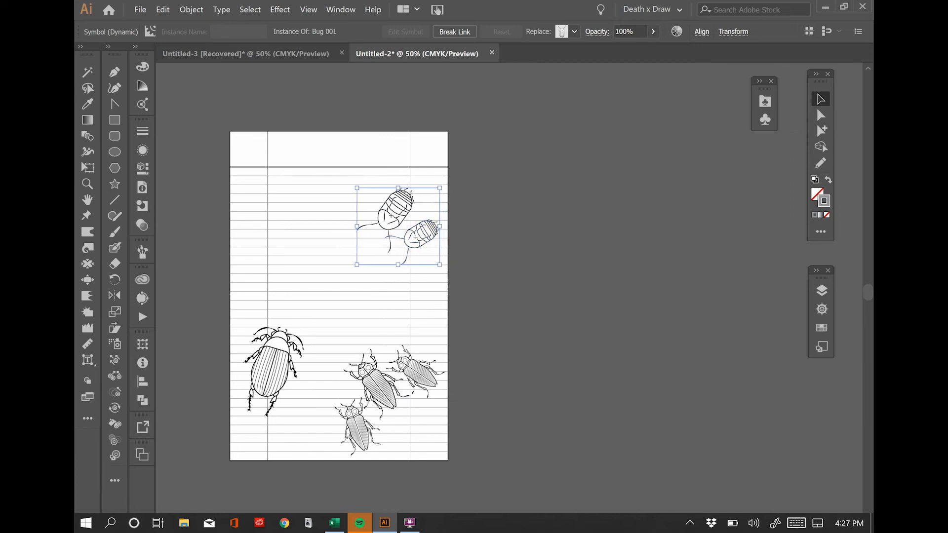
key(Left)
key(Left)
key(Left)
key(Left)
key(Left)
key(Left)
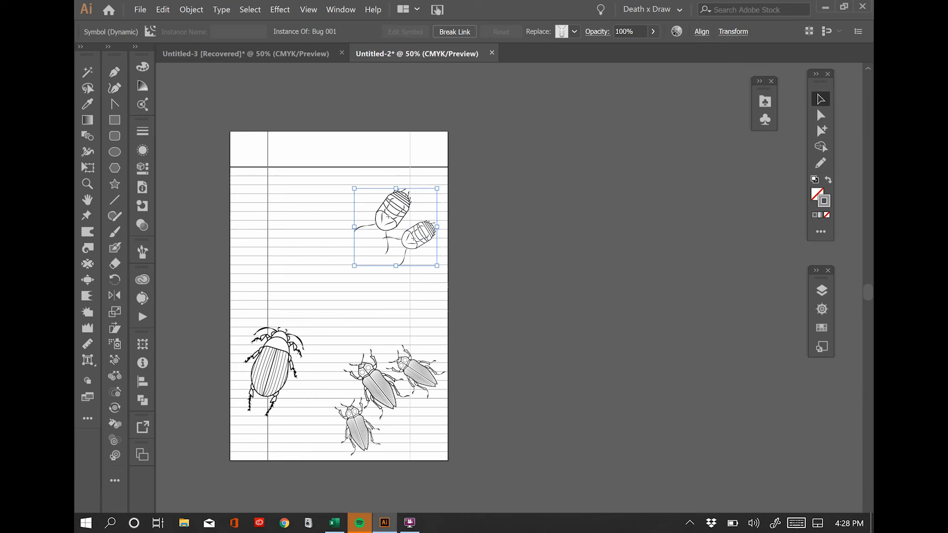
click(765, 119)
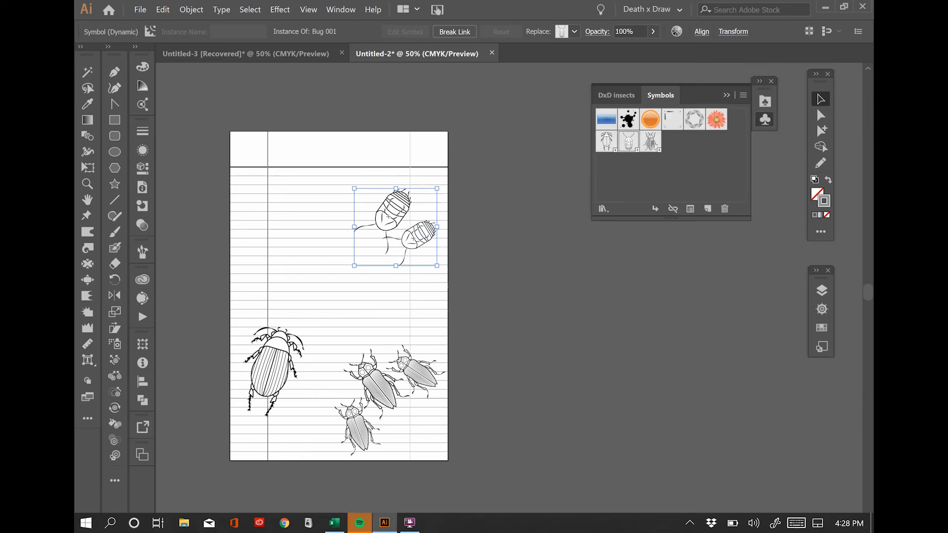
click(765, 101)
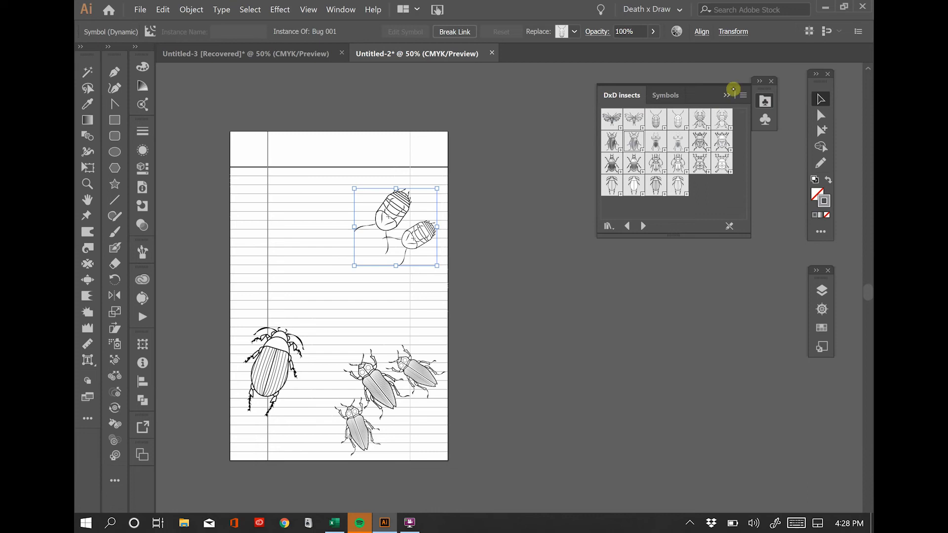
click(729, 91)
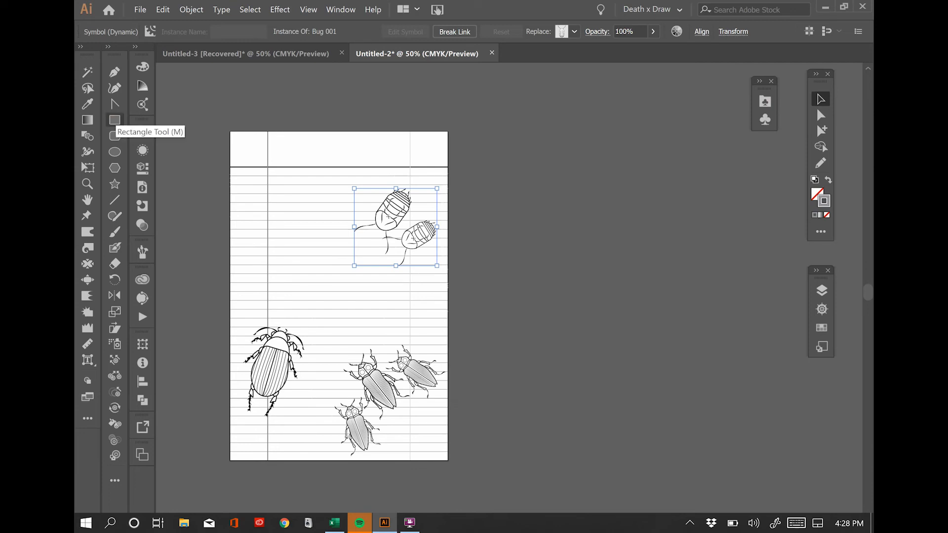
Step: Draw a wide, short rectangle in the right half of the page header, above the Bug 001 symbols
click(115, 121)
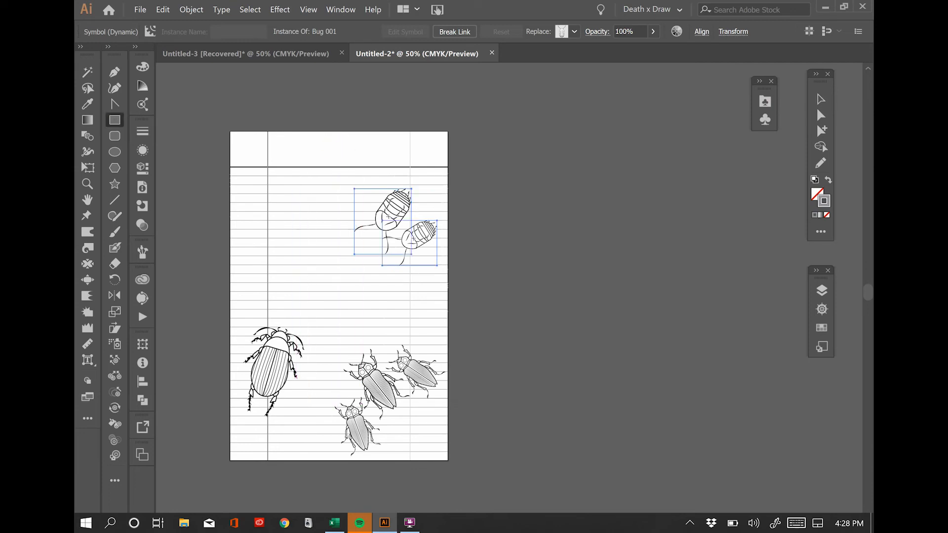
mouse_move(296, 140)
mouse_down()
mouse_move(398, 161)
mouse_move(390, 155)
mouse_move(364, 194)
mouse_move(375, 212)
mouse_move(373, 152)
mouse_move(432, 161)
mouse_up()
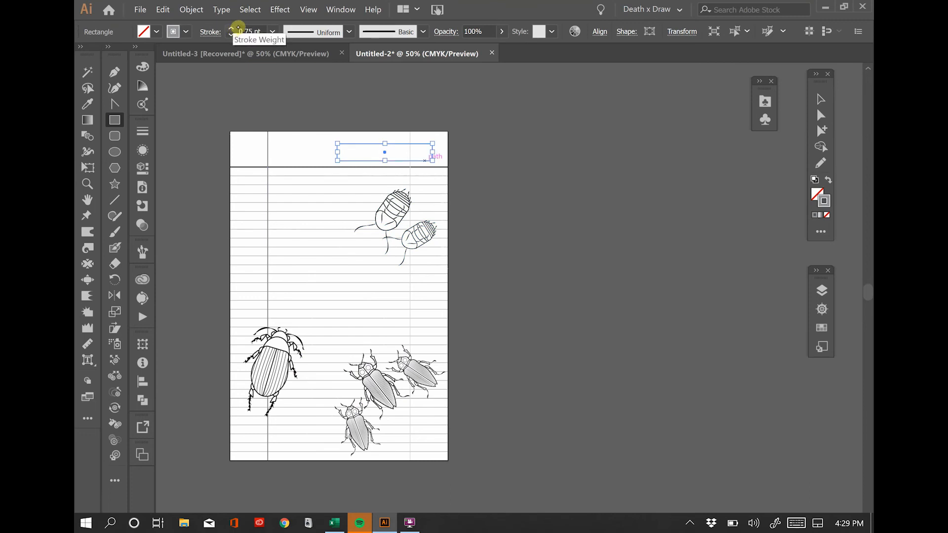
Step: Give the header rectangle a 2 pt dark gray stroke (C=0 M=0 Y=0 K=90) and deselect it
click(232, 28)
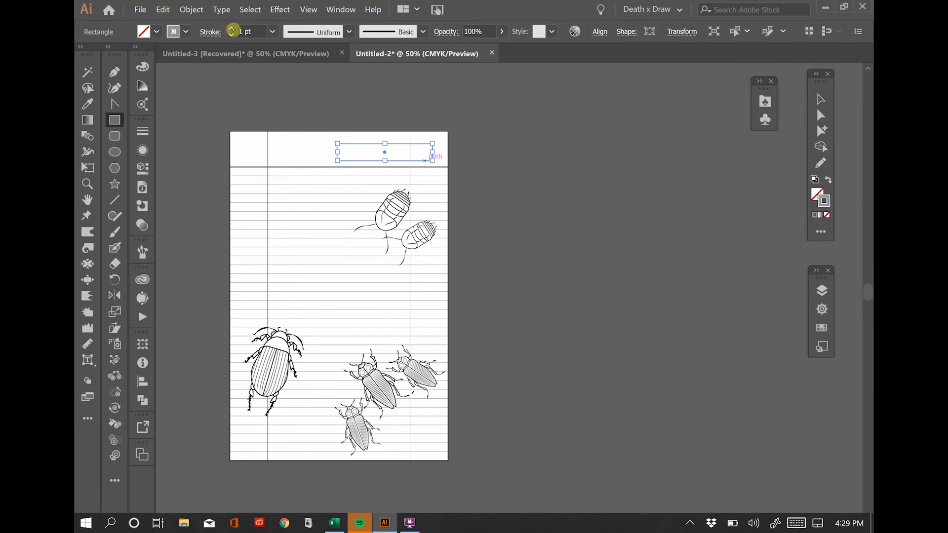
click(232, 27)
click(186, 32)
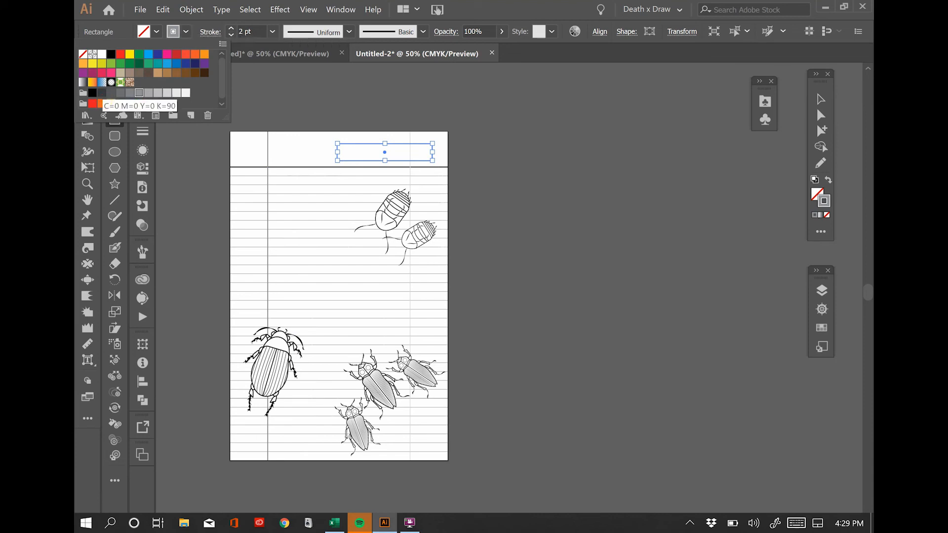
click(101, 93)
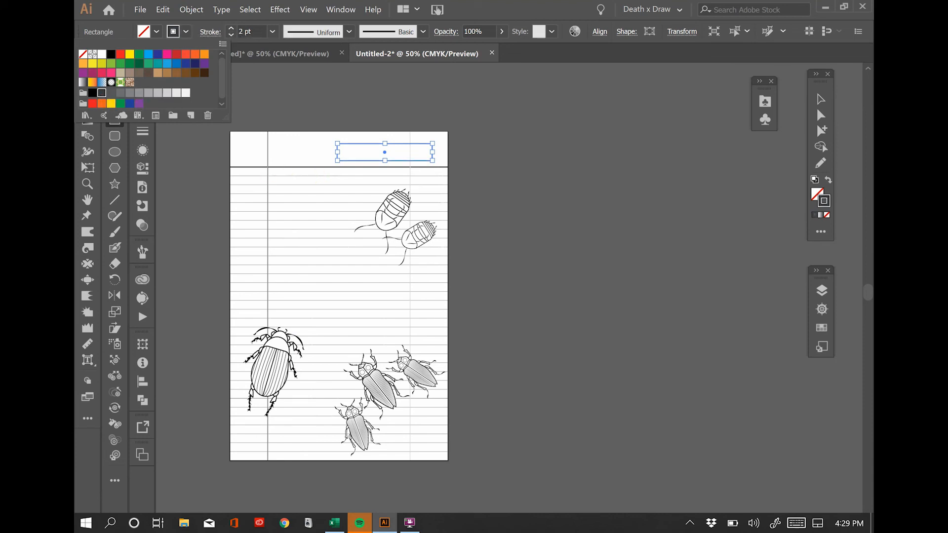
click(818, 98)
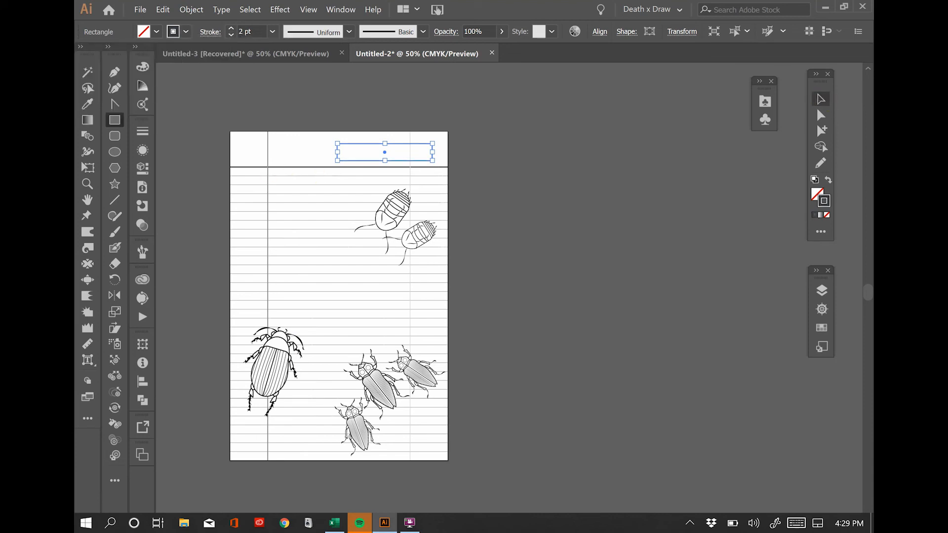
click(469, 121)
click(507, 296)
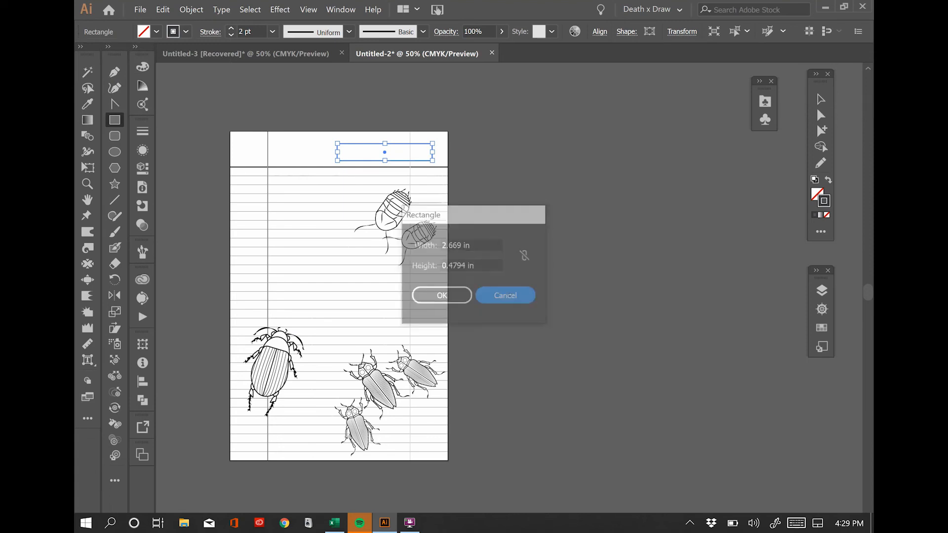
click(822, 97)
click(473, 188)
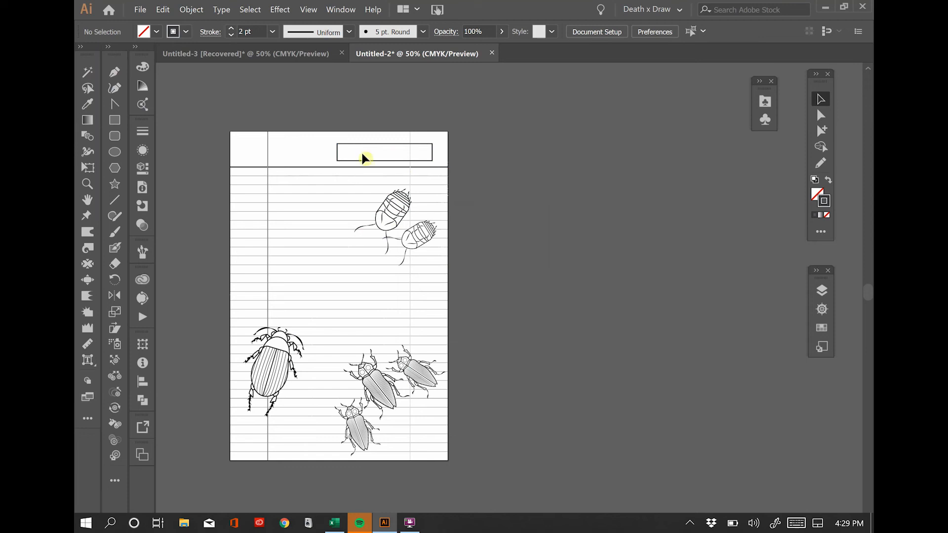
Step: Fill the header rectangle with white, then deselect it
click(386, 144)
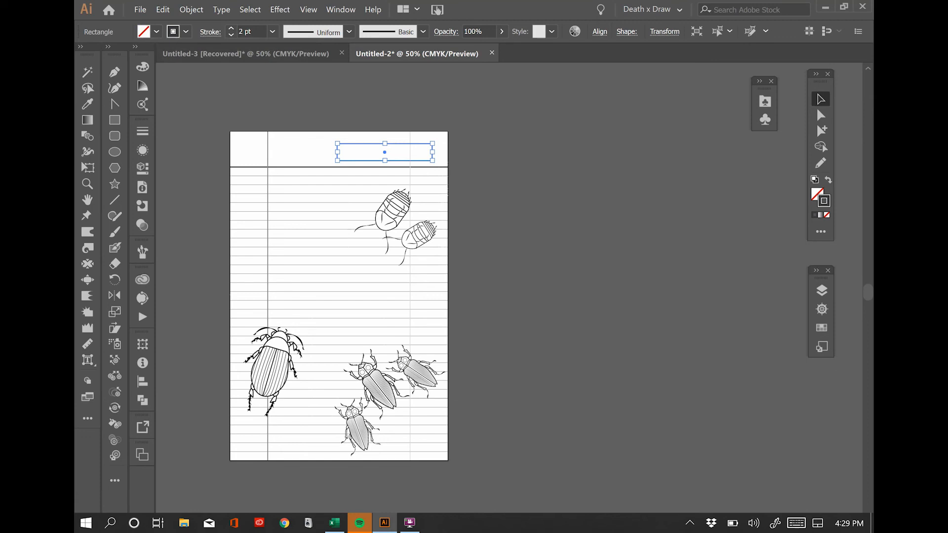
click(158, 32)
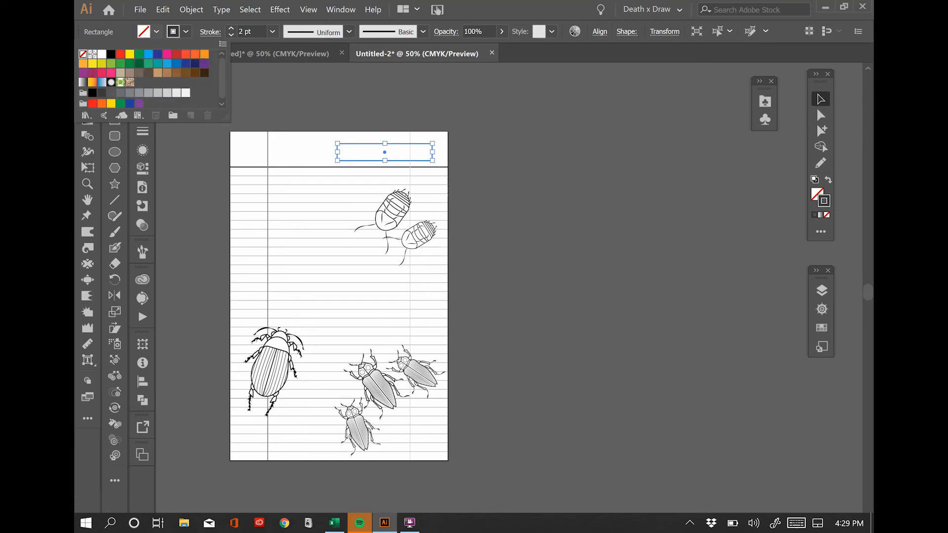
click(102, 54)
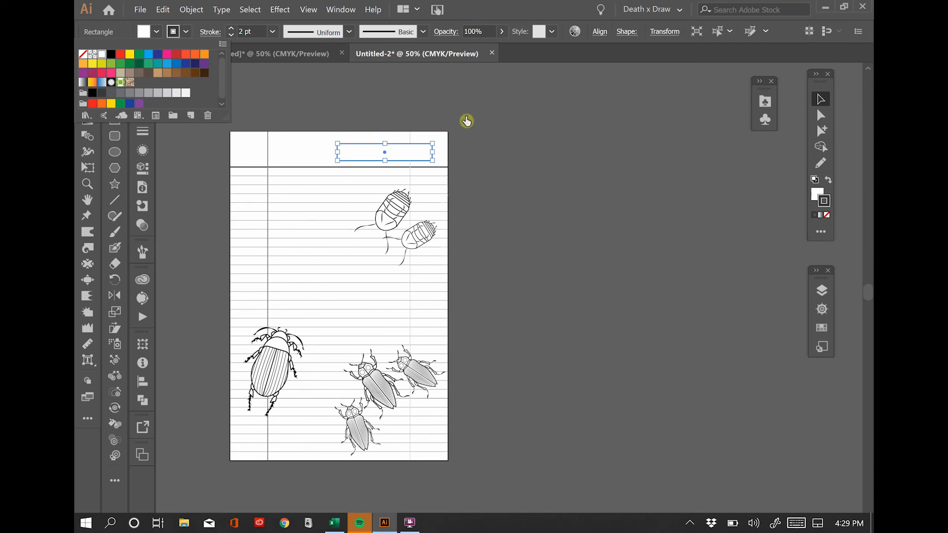
click(544, 134)
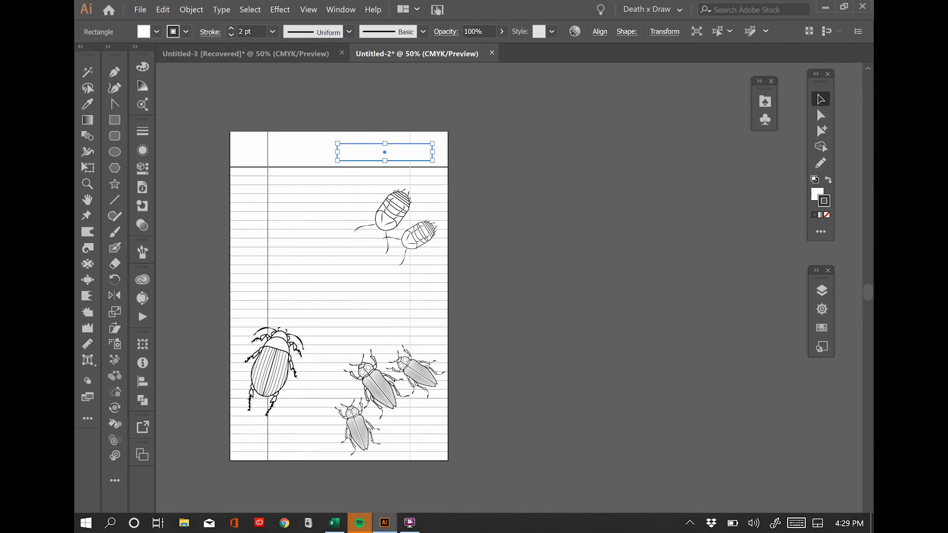
click(480, 122)
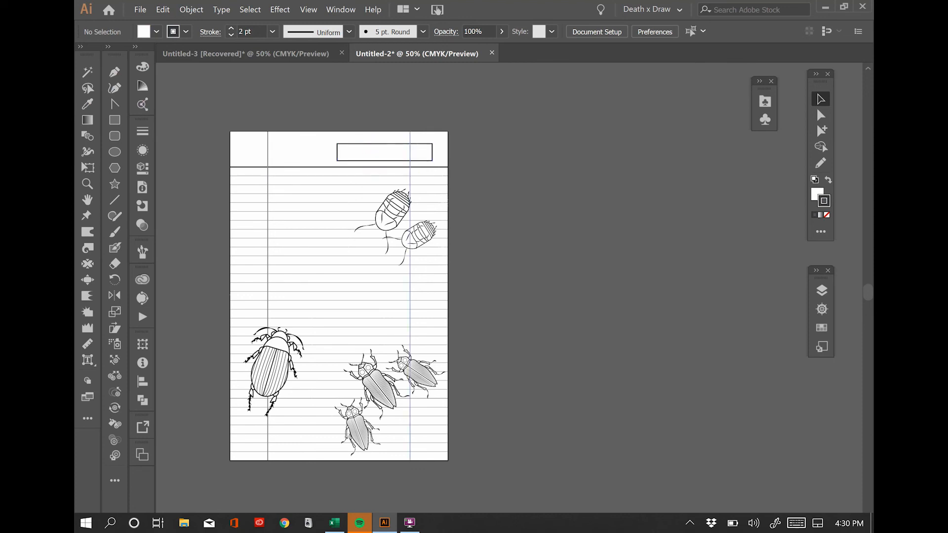
Step: Turn on Draw Inside mode for the header rectangle and clear the selection
click(381, 153)
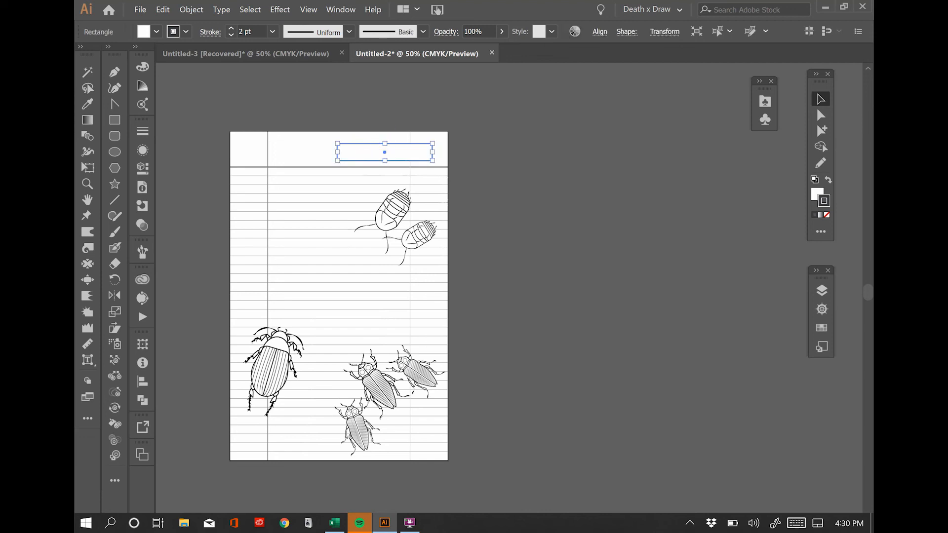
click(88, 383)
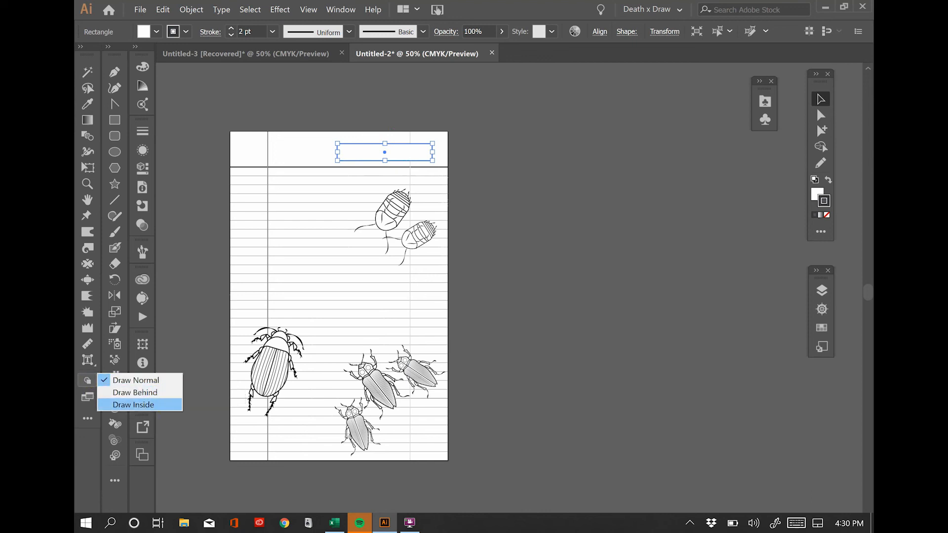
click(151, 405)
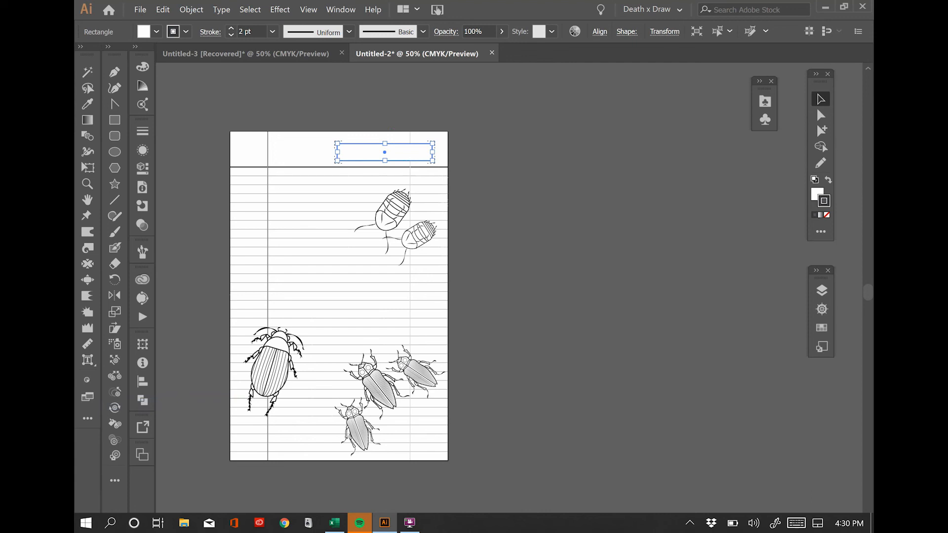
click(114, 199)
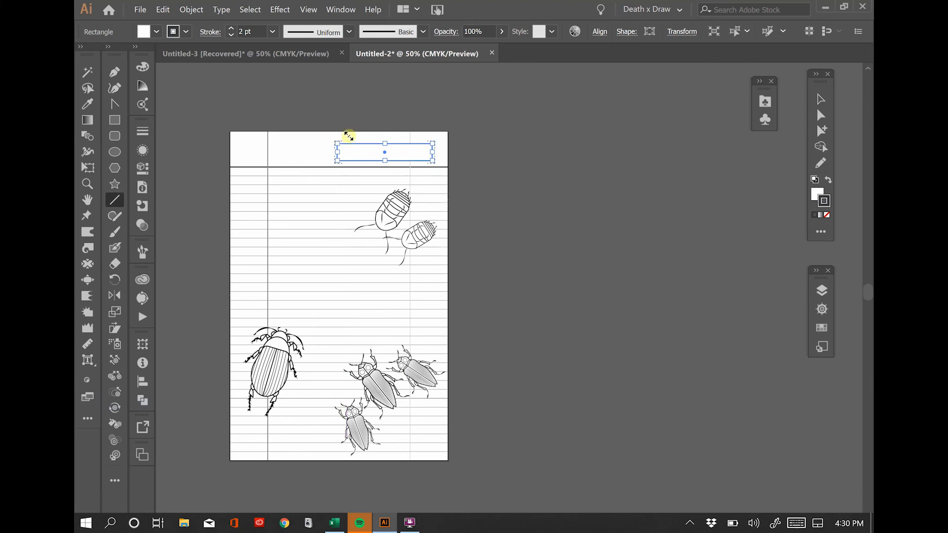
key(v)
click(517, 161)
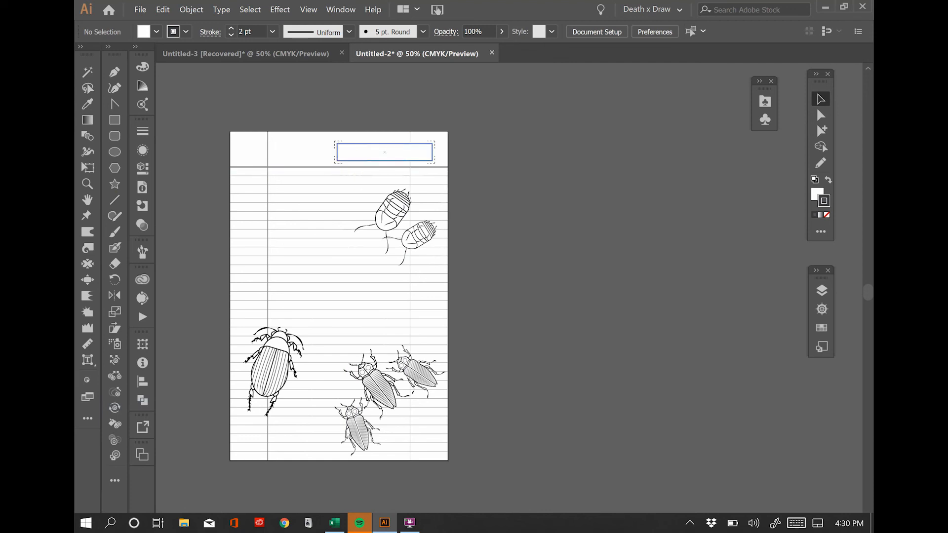
Step: Draw a vertical line through the header rectangle near its left end, extending past both long edges
click(114, 199)
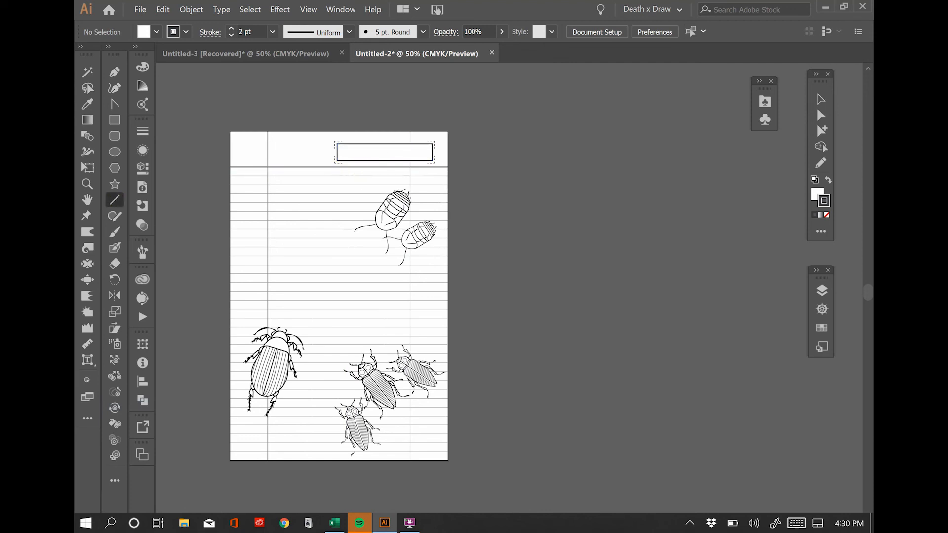
mouse_move(356, 138)
mouse_down()
mouse_move(352, 181)
mouse_move(355, 170)
mouse_up()
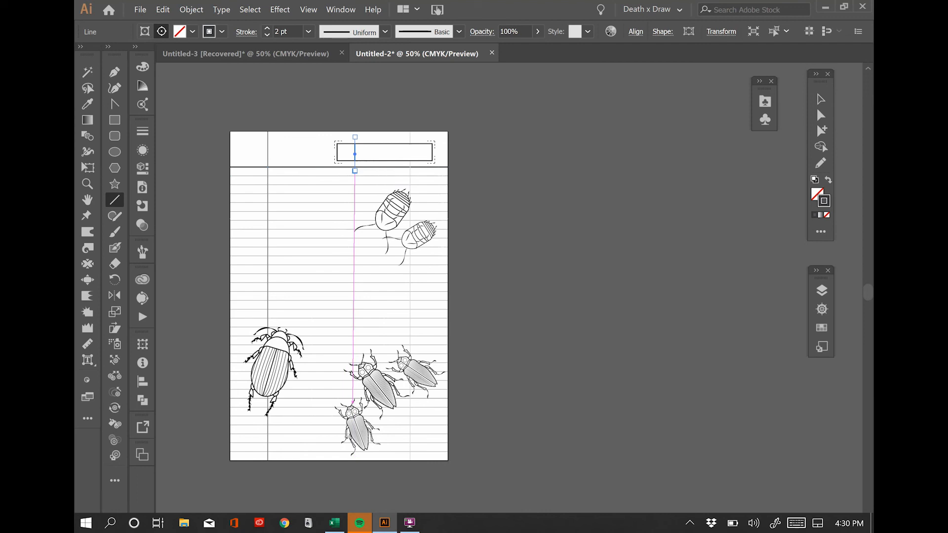
click(821, 99)
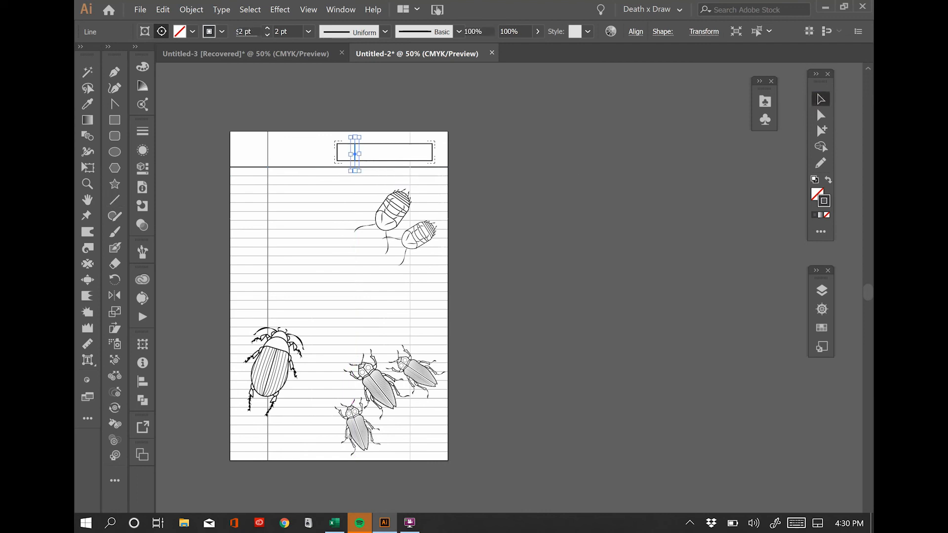
key(ctrl+shift+a)
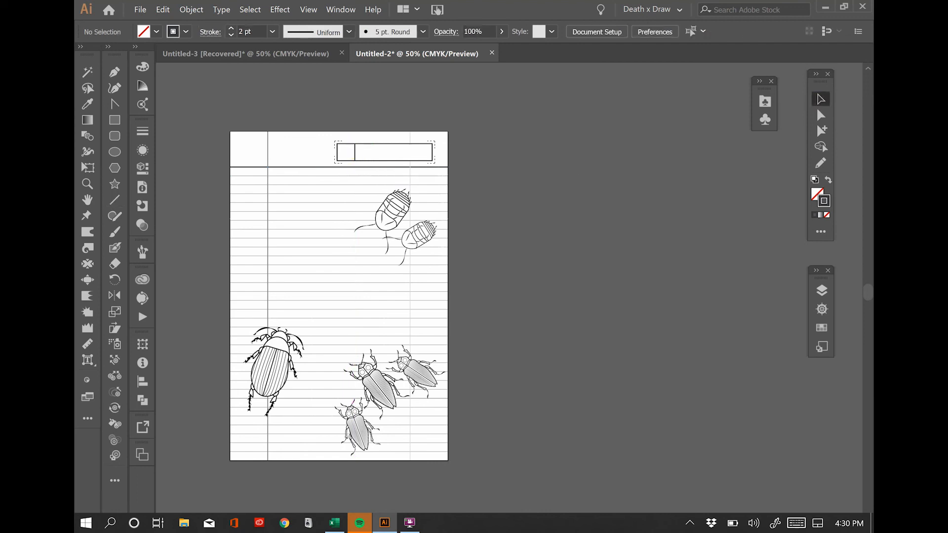
Step: Select the vertical line inside the header's clip group and nudge it right to widen the first cell
click(356, 155)
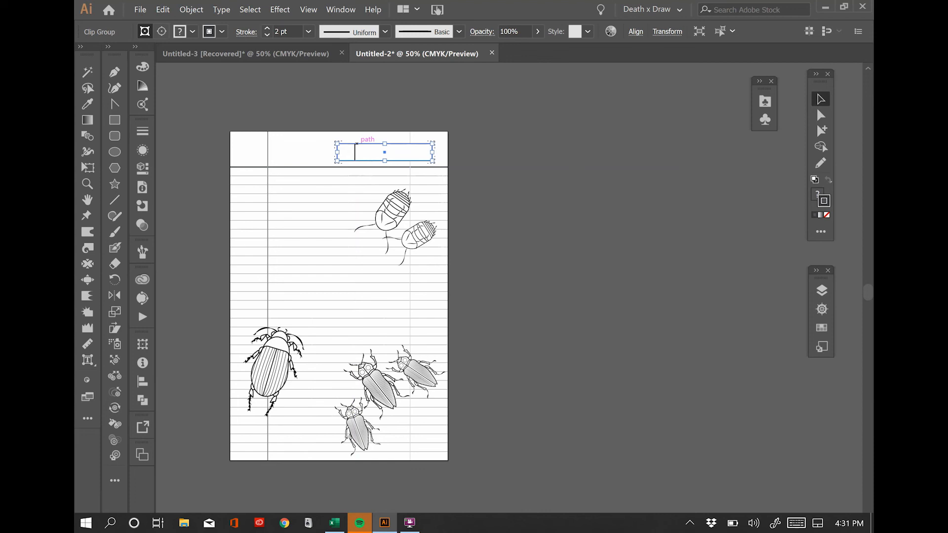
click(822, 290)
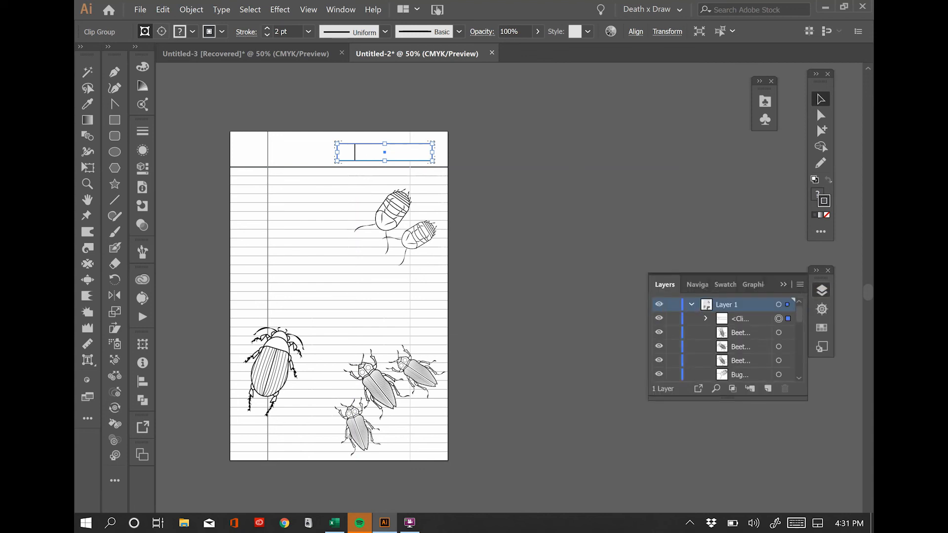
click(706, 318)
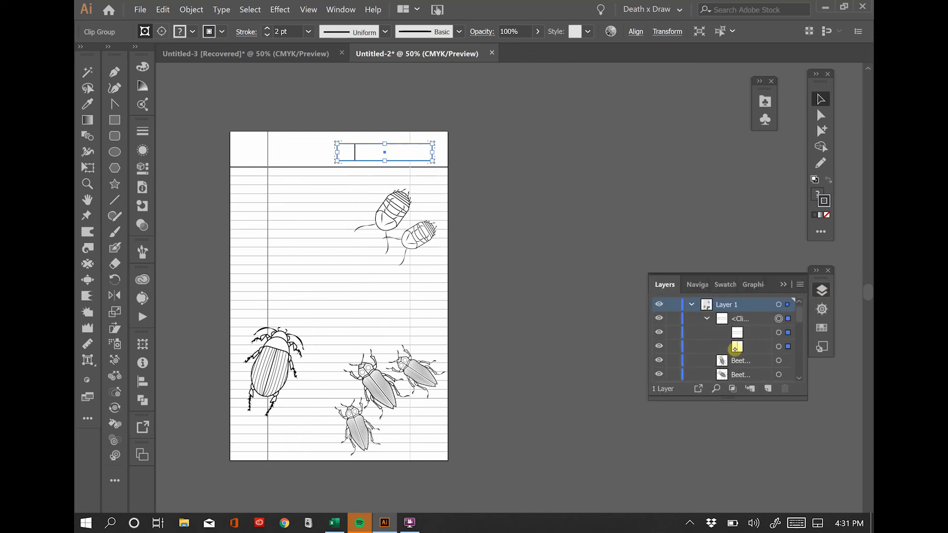
click(765, 348)
click(778, 346)
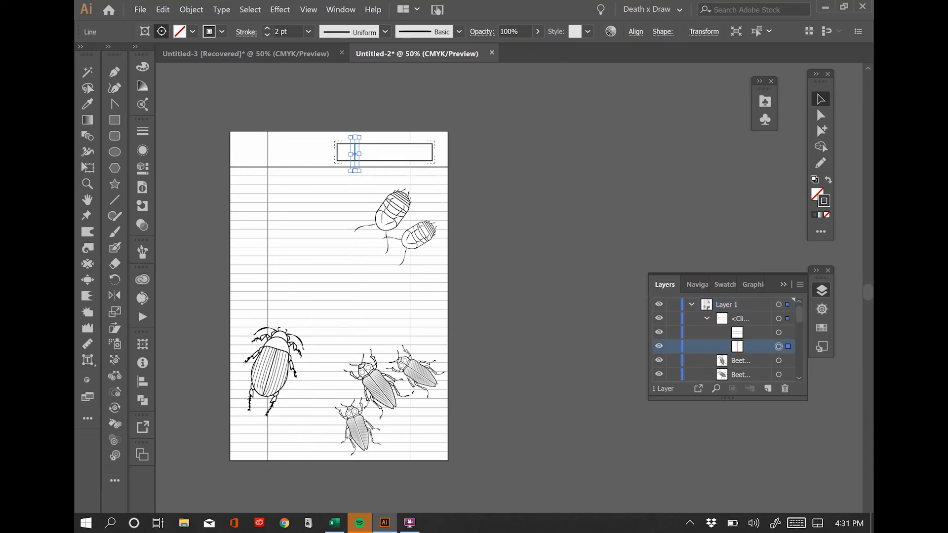
key(Right)
key(Right)
key(Right)
key(Right)
key(Right)
key(Right)
key(Right)
key(Right)
key(Right)
key(Right)
key(Right)
key(Right)
key(Right)
key(Right)
key(Right)
key(Right)
key(Right)
key(Right)
key(Right)
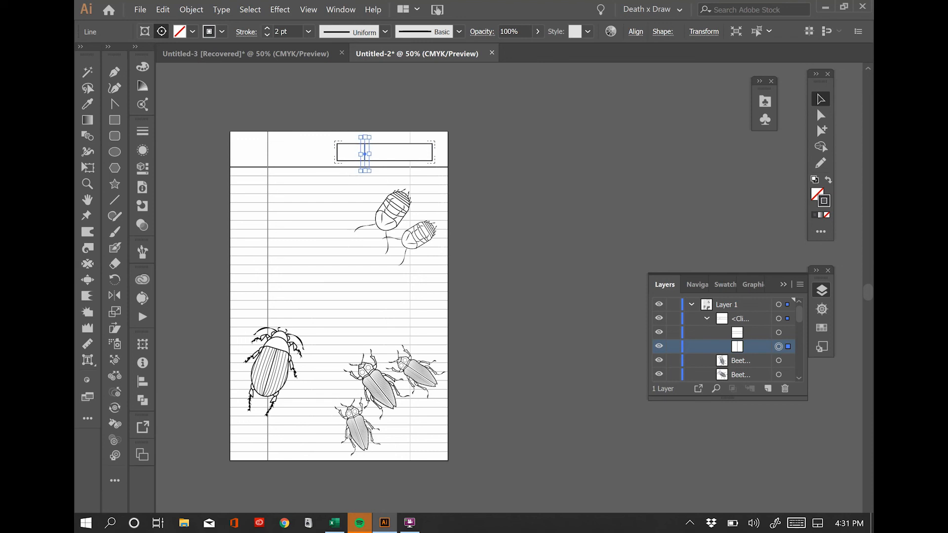
key(Left)
Step: Duplicate the divider line in place and nudge the copy right until the second cell matches the first cell's width
key(ctrl+f)
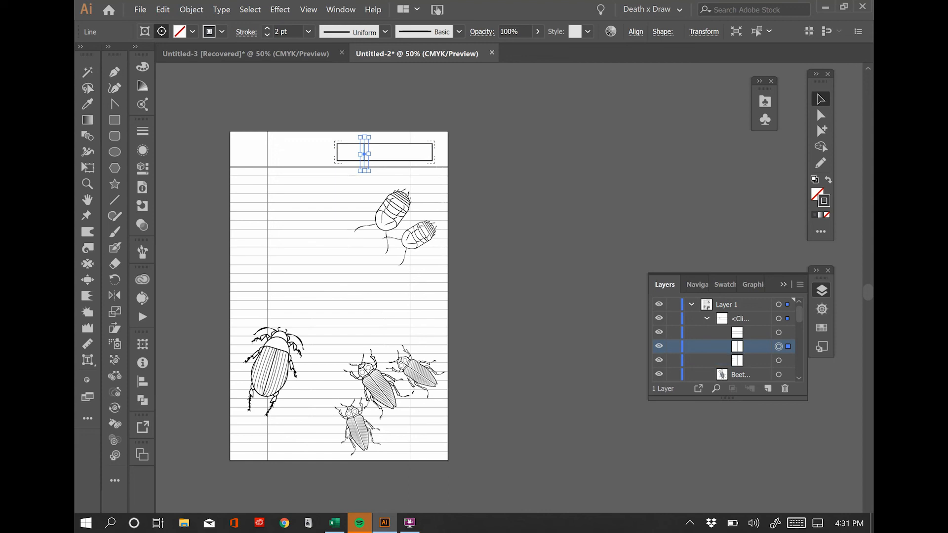
key(shift+Right)
key(shift+Right)
key(shift+Right)
key(shift+Right)
key(shift+Right)
key(shift+Right)
key(shift+Right)
key(shift+Right)
key(shift+Right)
key(shift+Right)
key(shift+Right)
key(shift+Right)
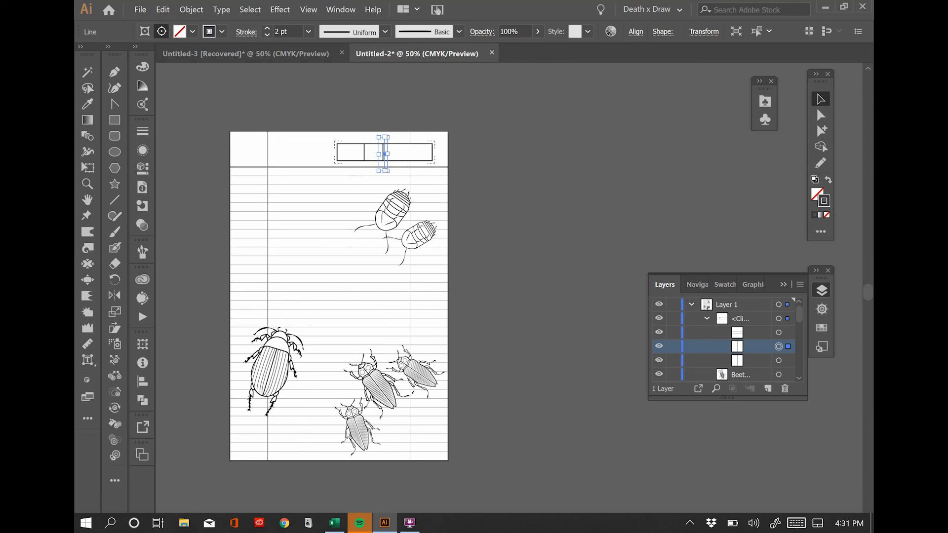
key(Right)
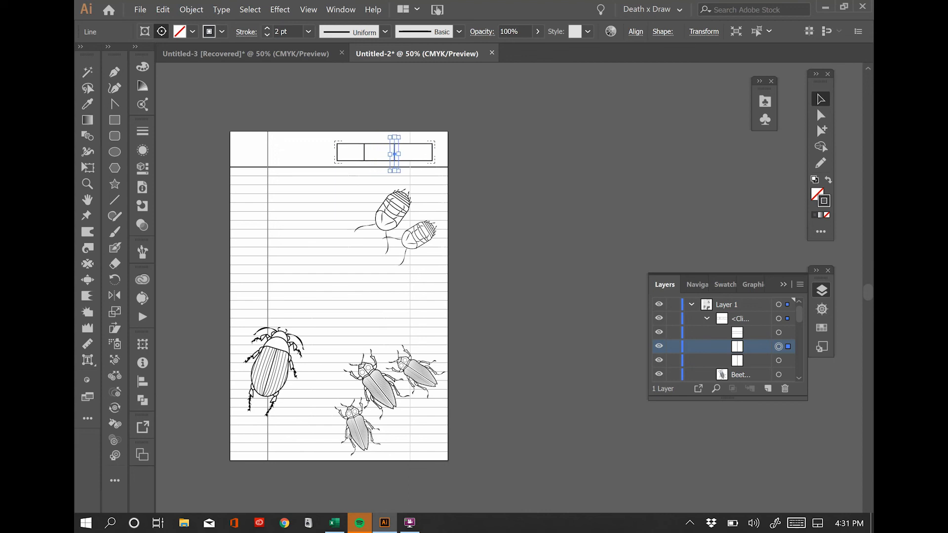
key(Left)
key(Left)
key(Left)
key(Left)
key(Left)
key(Left)
key(Right)
Step: Deselect the divider line and restore Draw Normal mode
click(558, 166)
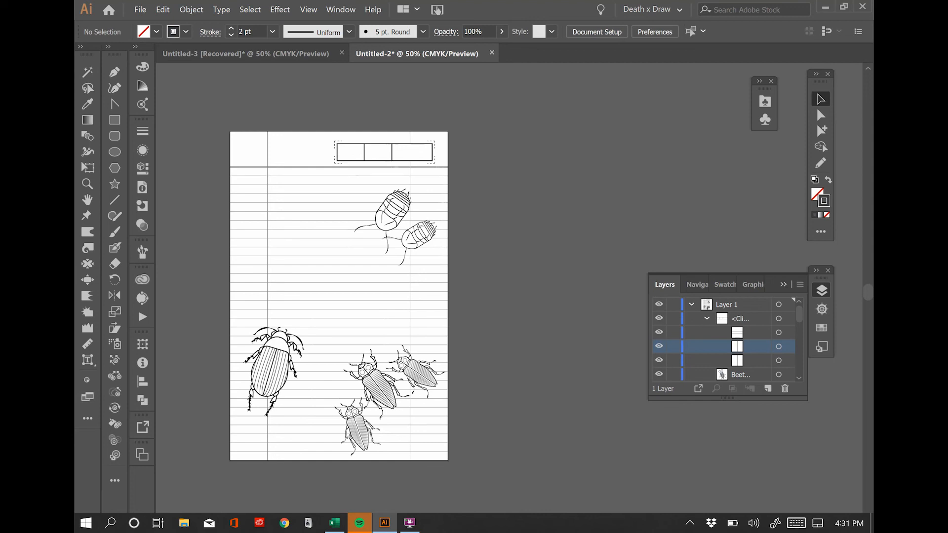
click(87, 380)
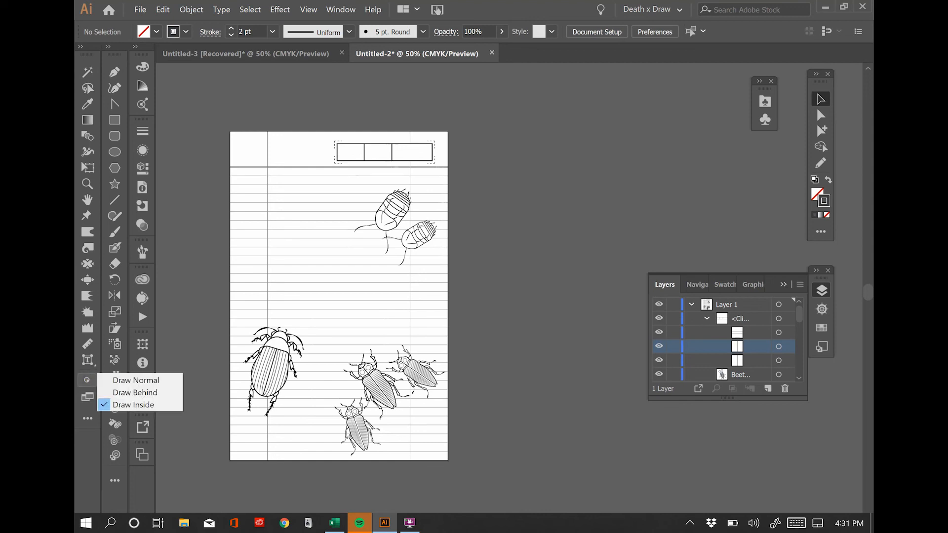
click(133, 380)
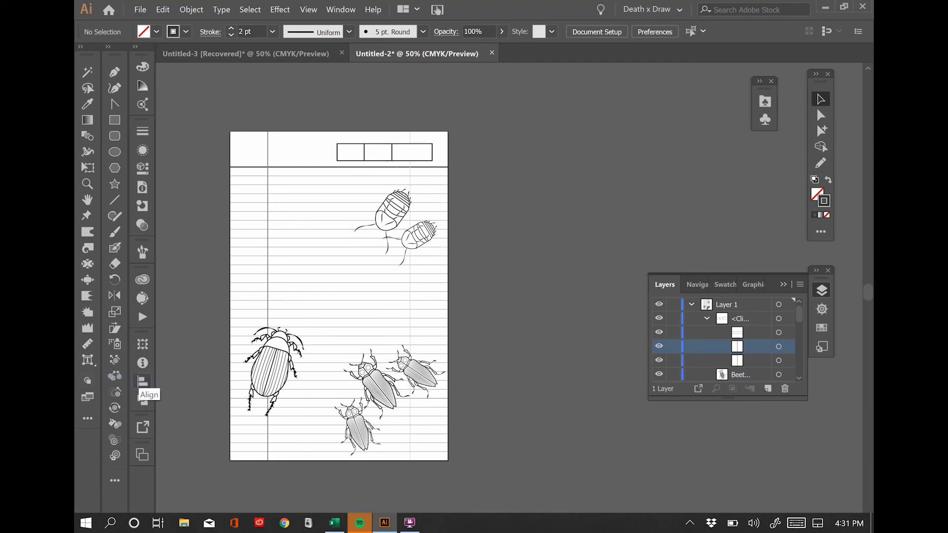